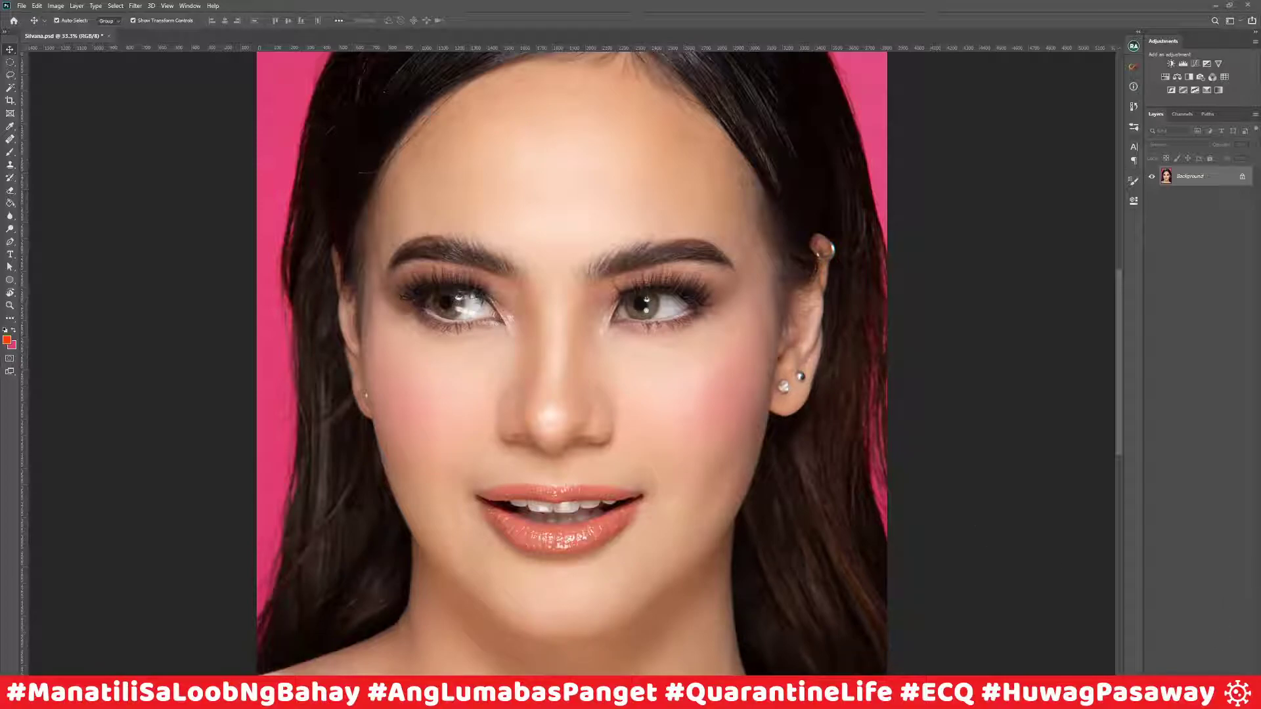
Step: Add a new empty layer above the Background for painting the lip colour
key(ctrl+shift+alt+n)
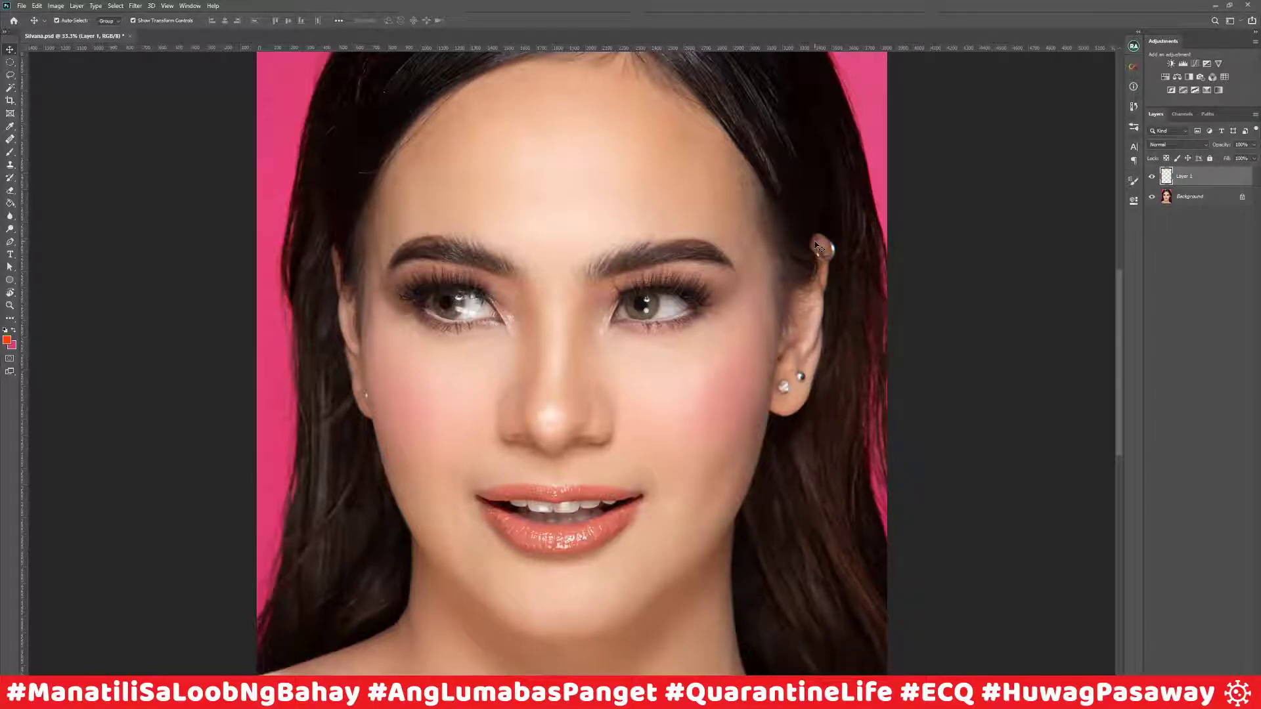
key(ctrl+plus)
drag(572, 393, 534, 208)
key(ctrl+plus)
key(i)
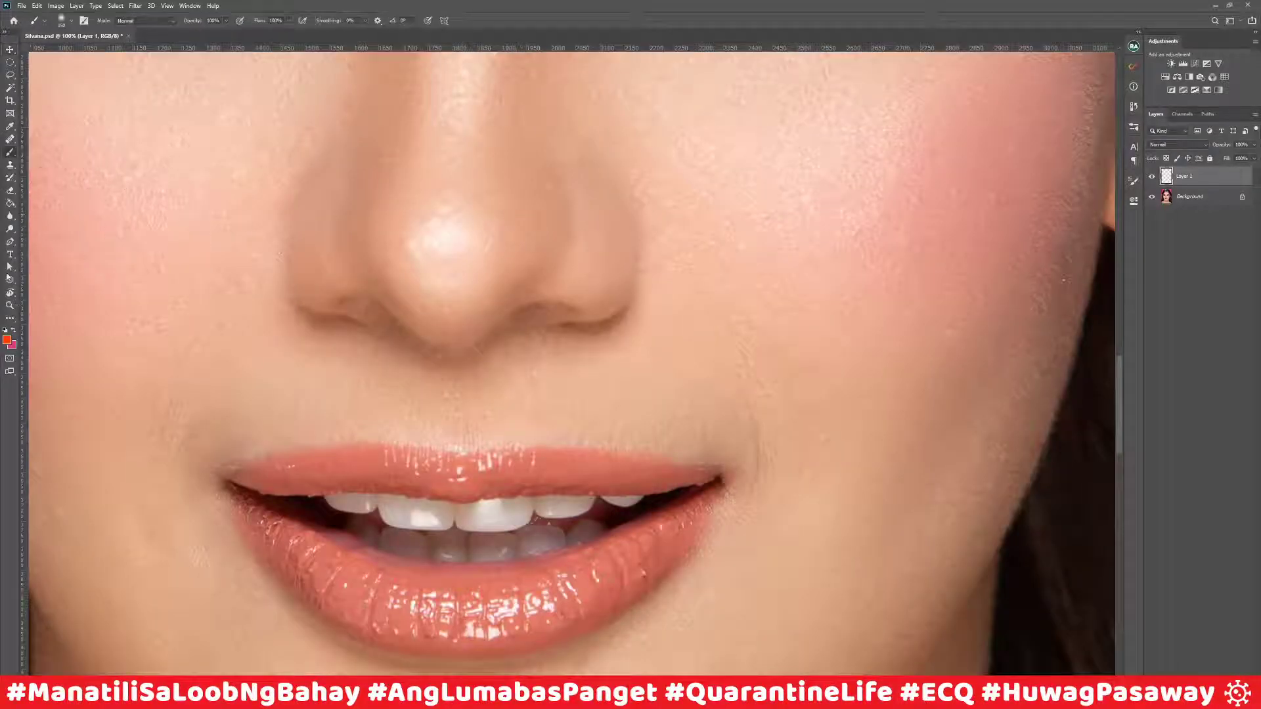
Step: Change the foreground colour to a crimson red
click(8, 338)
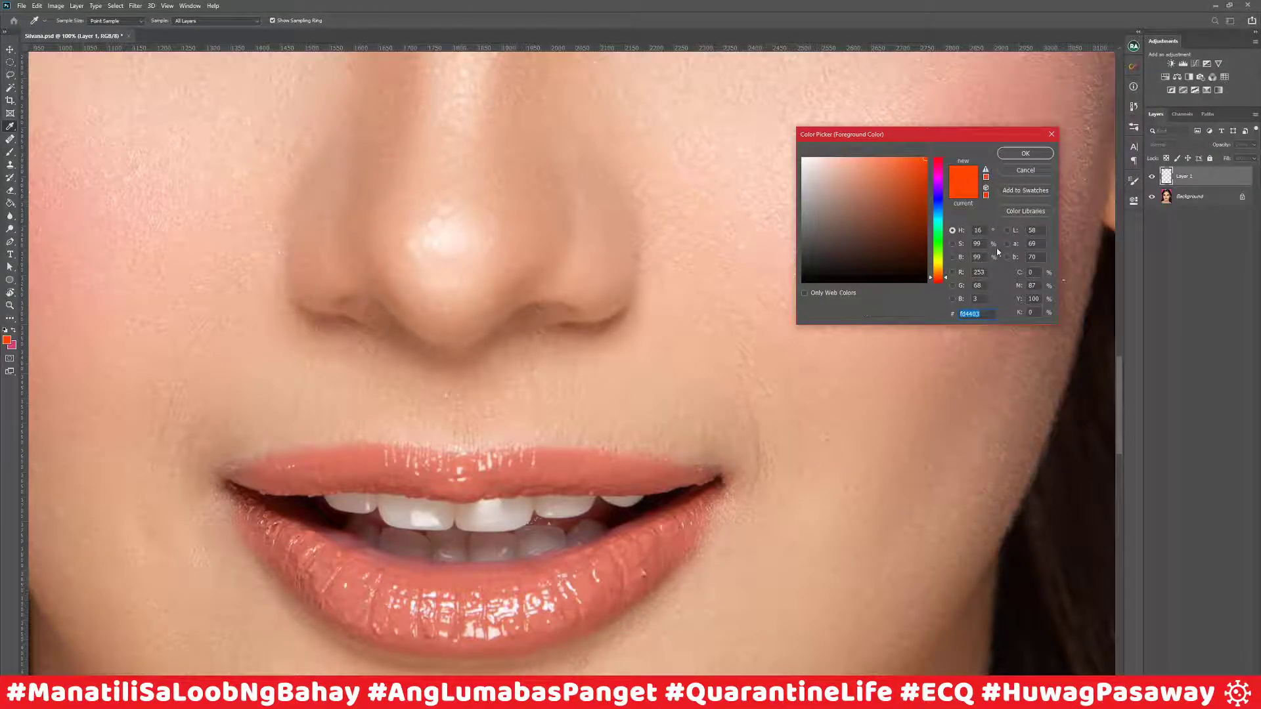
click(935, 211)
mouse_move(935, 210)
mouse_down()
mouse_move(935, 168)
mouse_move(917, 222)
mouse_move(902, 207)
mouse_move(877, 211)
mouse_up()
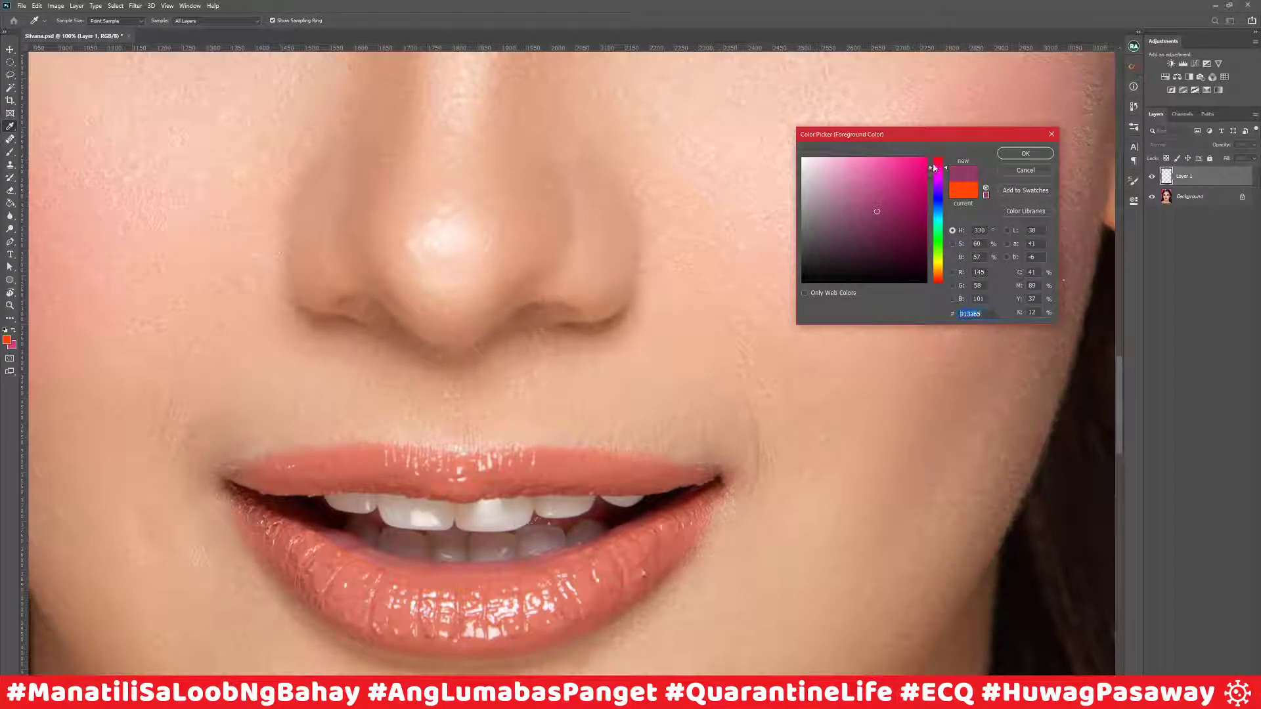
drag(934, 168, 898, 193)
click(1038, 154)
Step: Try a brush stroke across the skin just above the upper lip and undo it
key(b)
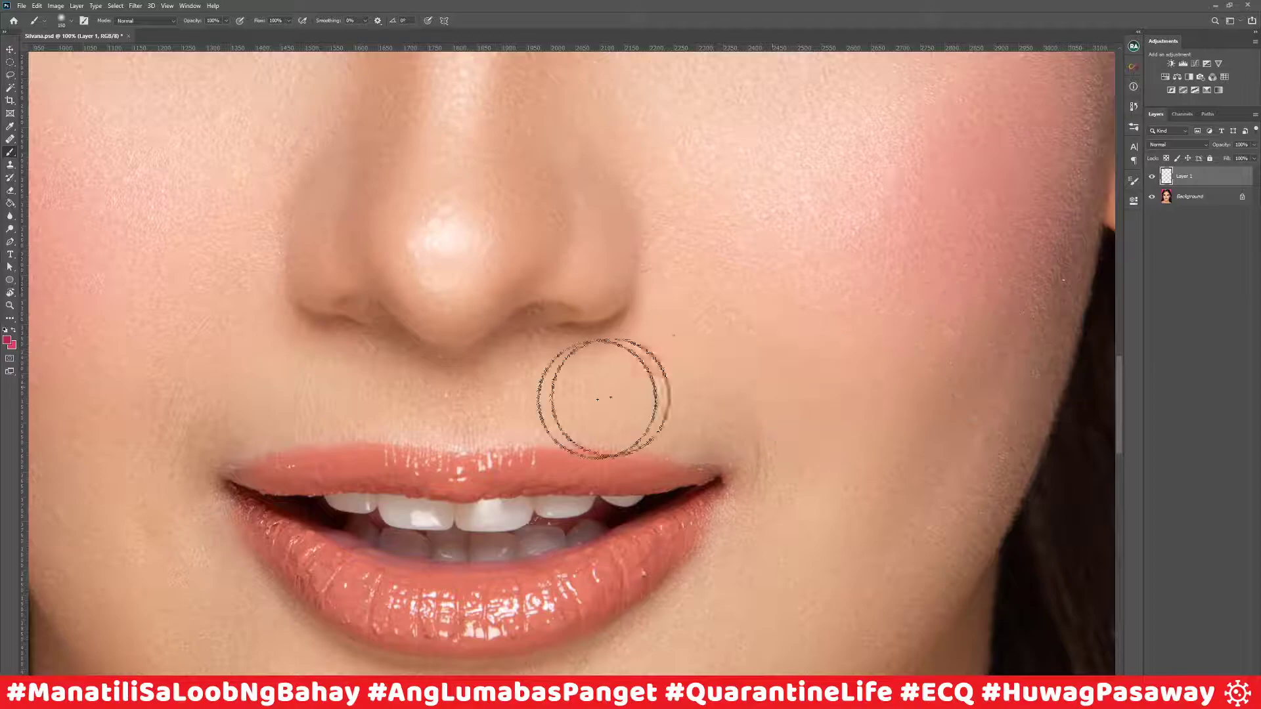
drag(578, 401, 724, 368)
key(ctrl+z)
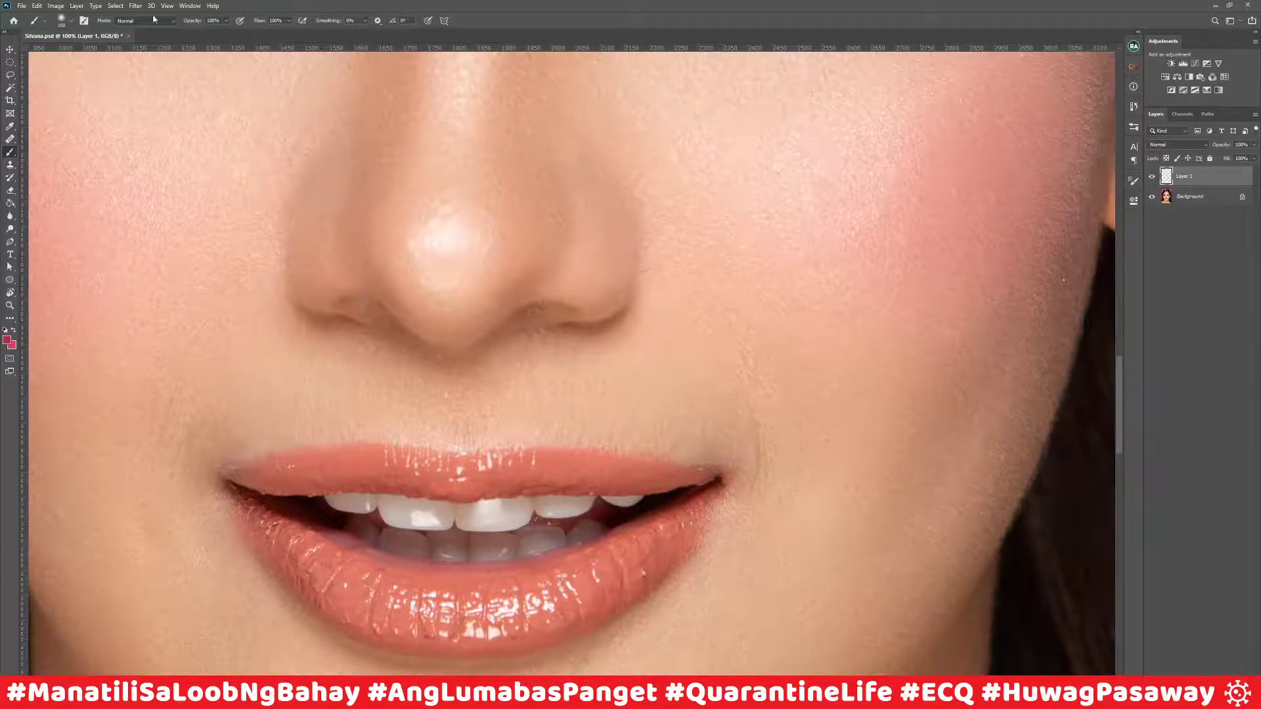
Step: Load the saved Lips selection and turn it into a layer mask on Layer 1
click(113, 6)
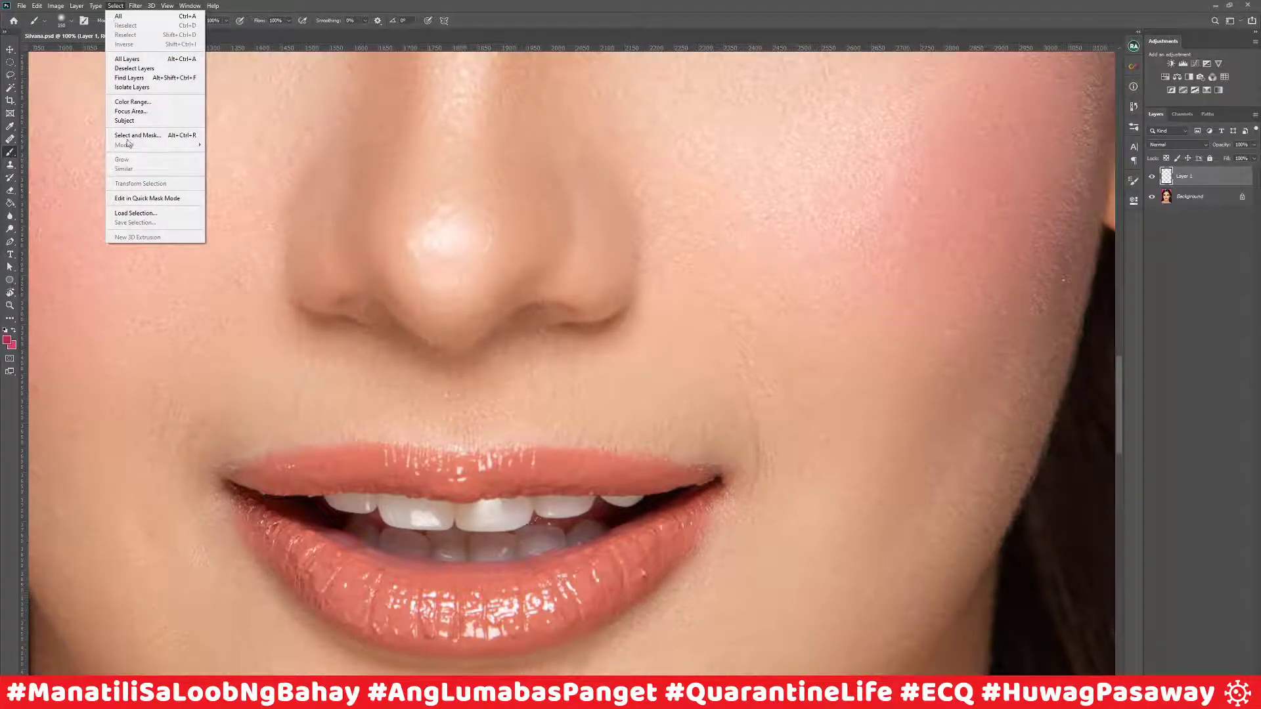
click(145, 214)
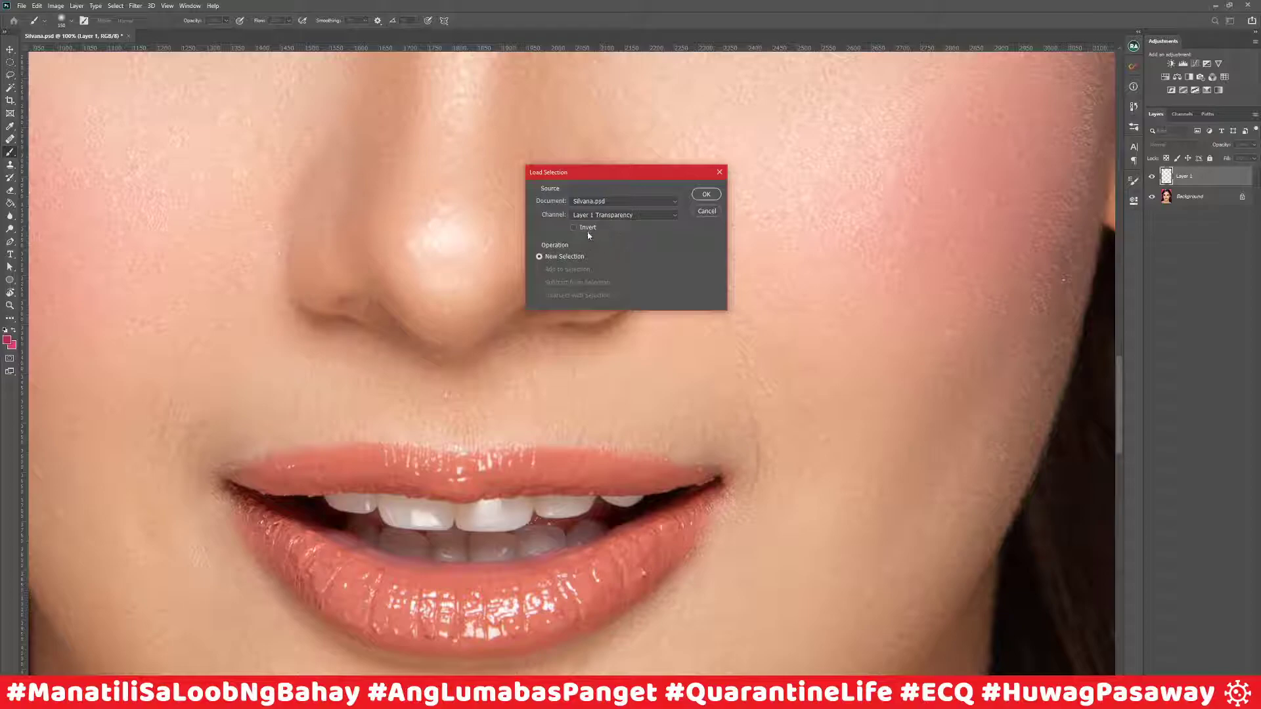
click(601, 215)
click(595, 243)
click(708, 195)
click(1191, 680)
key(ctrl+d)
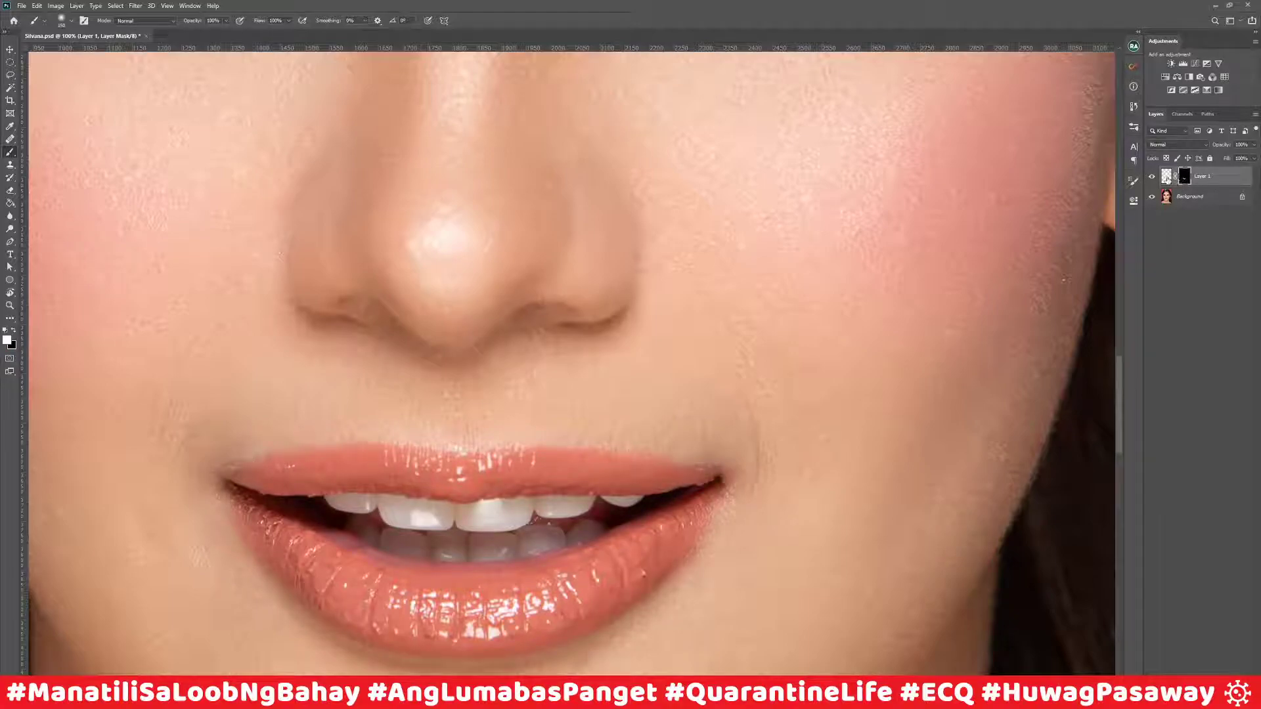
Step: Try painting both lips crimson on the masked layer's pixels at full flow and undo the painting
click(1166, 176)
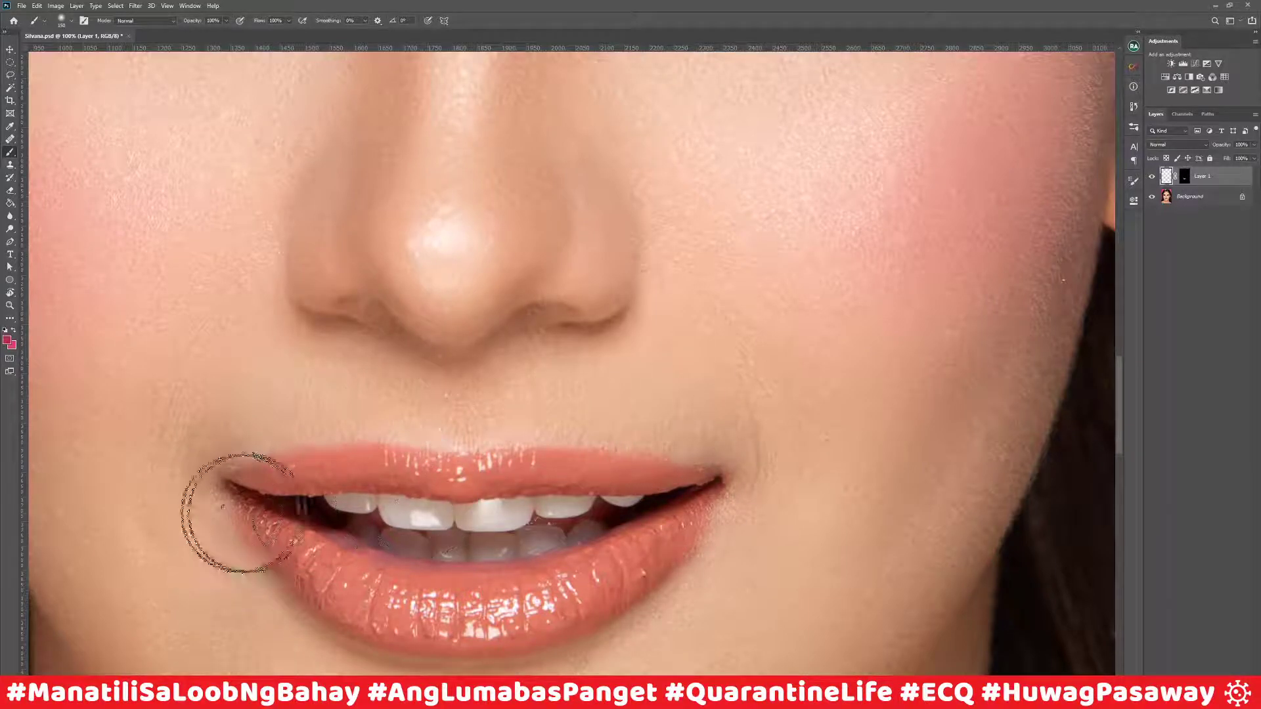
mouse_move(404, 488)
mouse_down()
mouse_move(453, 451)
mouse_move(355, 438)
mouse_move(545, 425)
mouse_move(619, 488)
mouse_move(488, 490)
mouse_move(426, 556)
mouse_move(522, 614)
mouse_move(607, 556)
mouse_move(375, 594)
mouse_move(159, 594)
mouse_move(65, 539)
mouse_move(159, 564)
mouse_move(479, 578)
mouse_move(562, 503)
mouse_move(676, 474)
mouse_up()
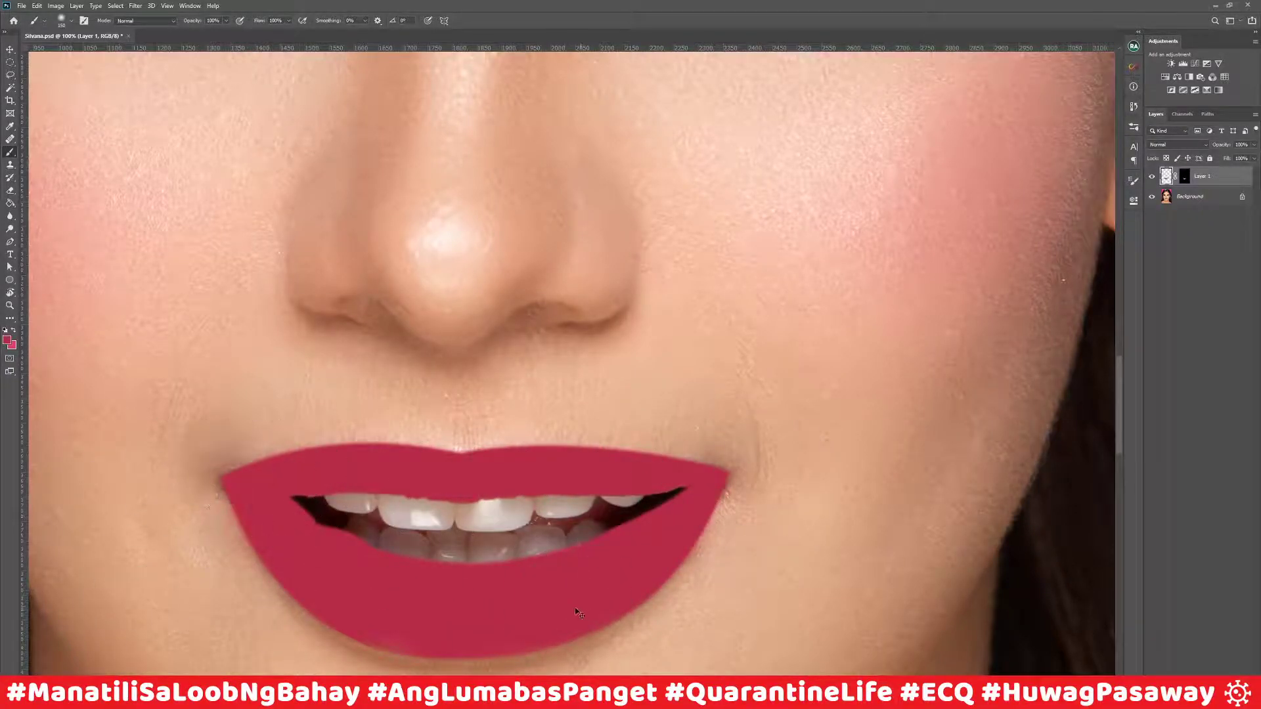
key(ctrl+z)
Step: Set up a smaller Soft Round brush with the flow at 5%
key([)
key([)
key([)
key([)
key([)
key([)
right_click(10, 152)
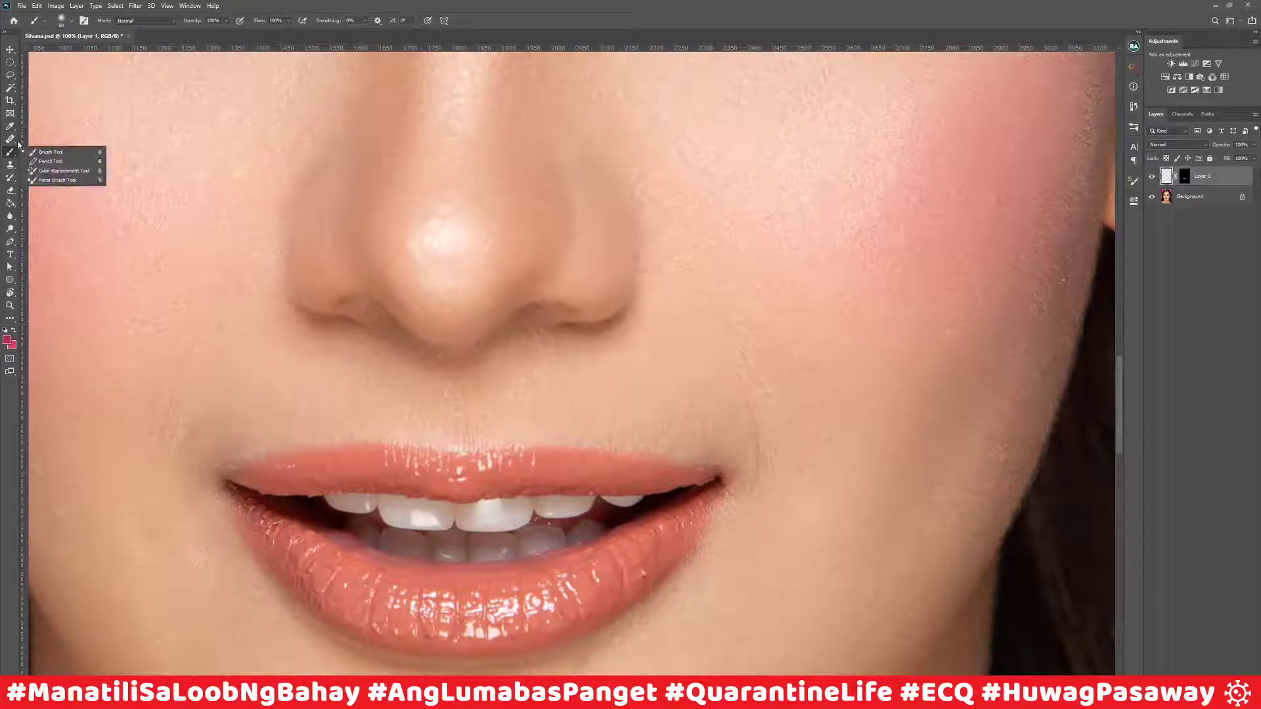
click(68, 20)
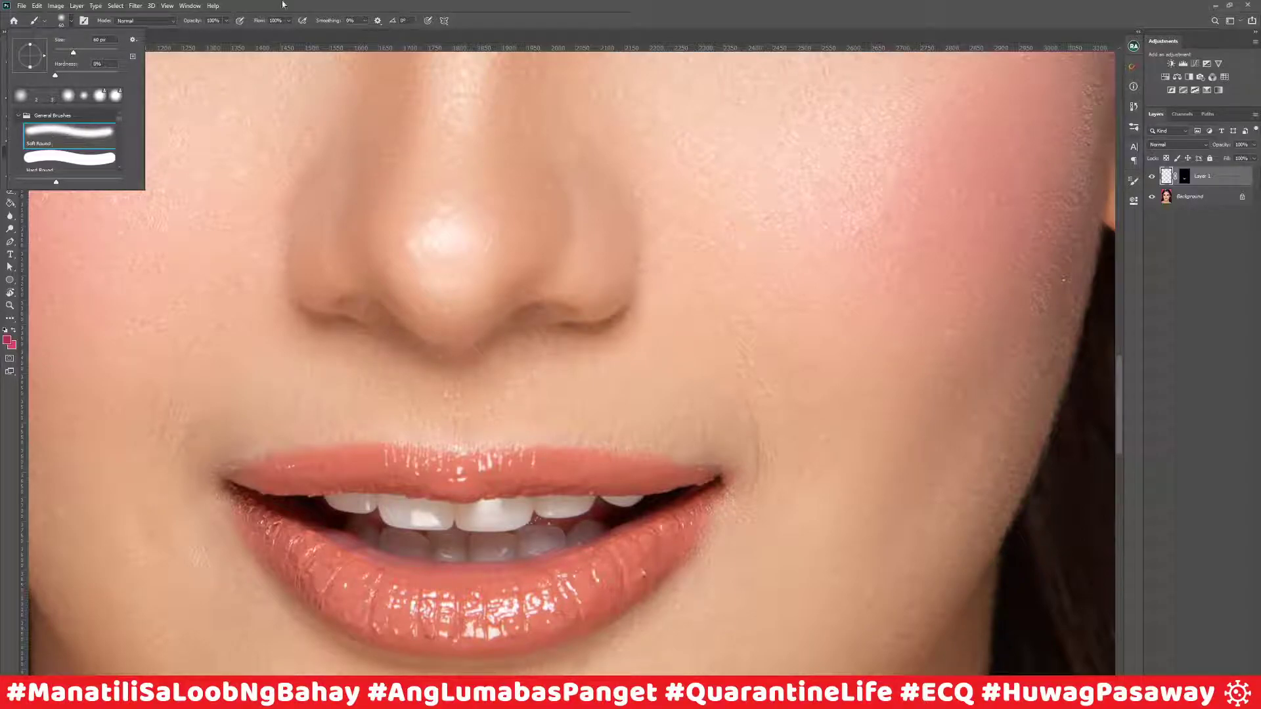
double_click(53, 136)
click(276, 21)
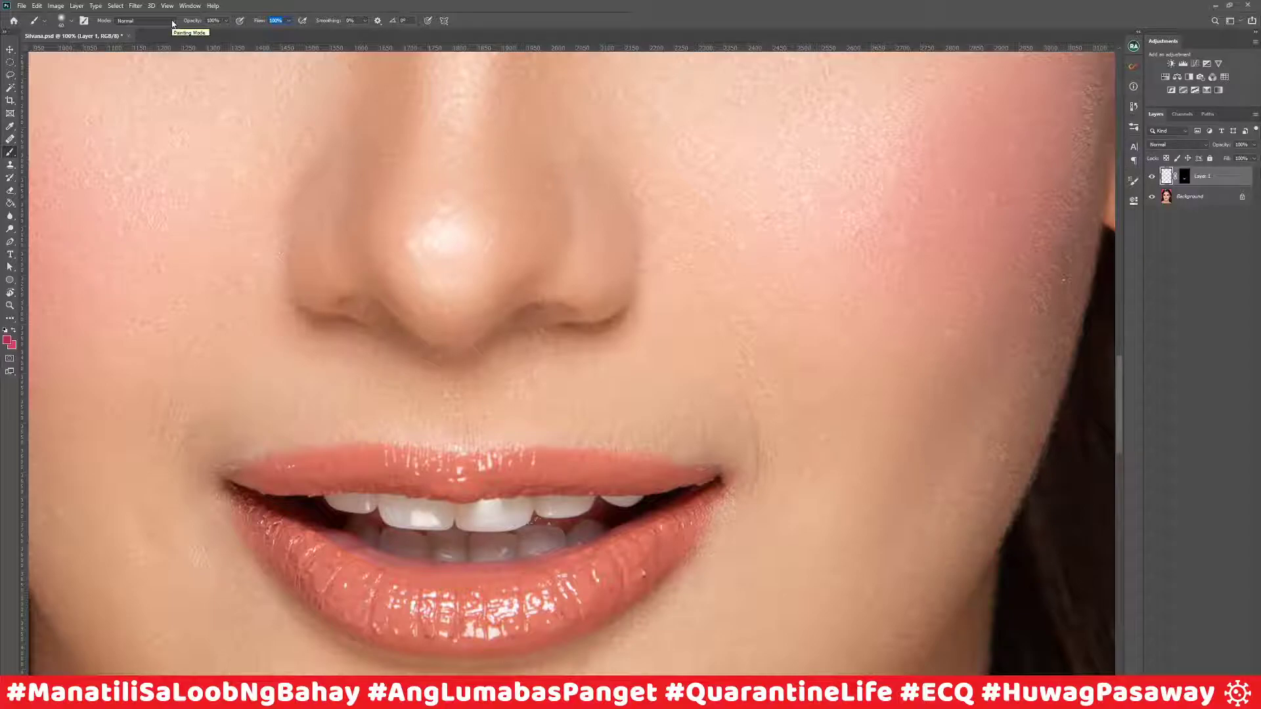
text(5)
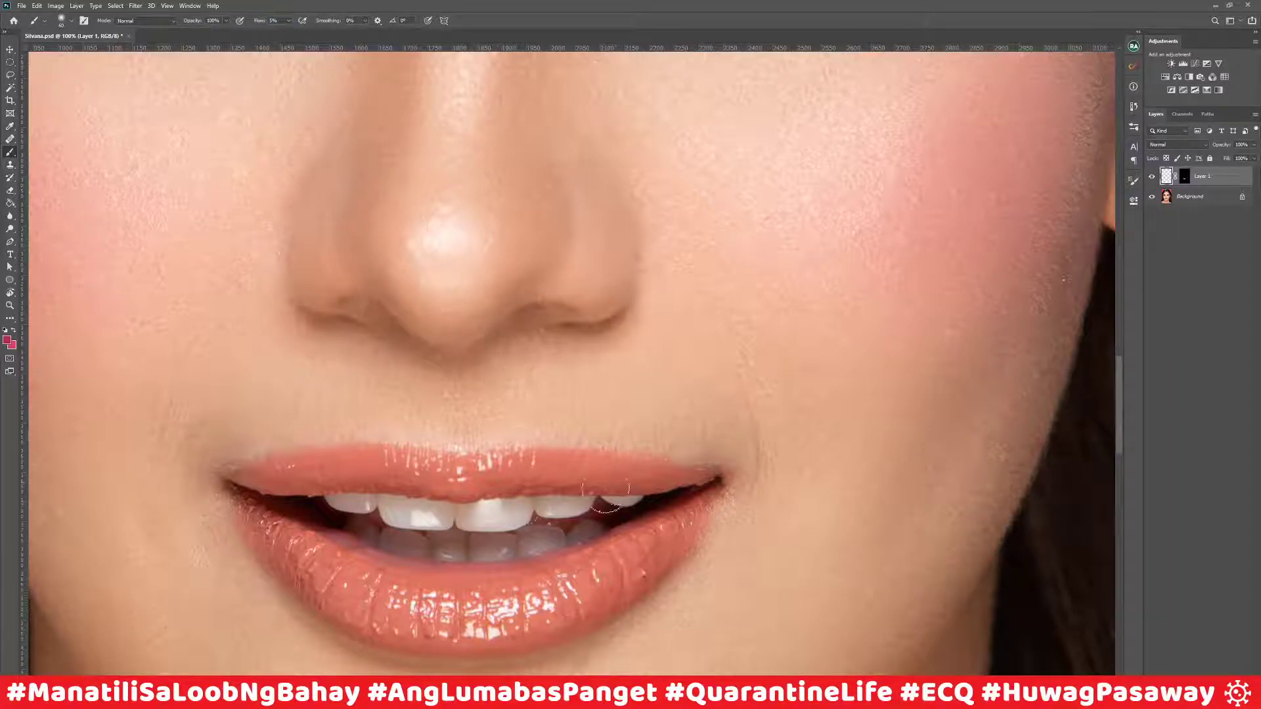
Step: Paint crimson gradually over the upper and lower lips on the masked layer
mouse_move(587, 469)
mouse_down()
mouse_move(485, 477)
mouse_move(577, 440)
mouse_move(619, 453)
mouse_move(517, 483)
mouse_move(722, 458)
mouse_move(553, 475)
mouse_move(726, 445)
mouse_move(668, 477)
mouse_move(411, 503)
mouse_move(543, 467)
mouse_move(424, 492)
mouse_move(335, 460)
mouse_move(371, 475)
mouse_move(373, 455)
mouse_move(226, 491)
mouse_move(314, 473)
mouse_move(257, 485)
mouse_move(341, 476)
mouse_move(288, 495)
mouse_move(400, 480)
mouse_move(359, 488)
mouse_move(444, 476)
mouse_move(404, 461)
mouse_move(502, 460)
mouse_move(395, 458)
mouse_move(516, 459)
mouse_move(340, 461)
mouse_move(468, 482)
mouse_up()
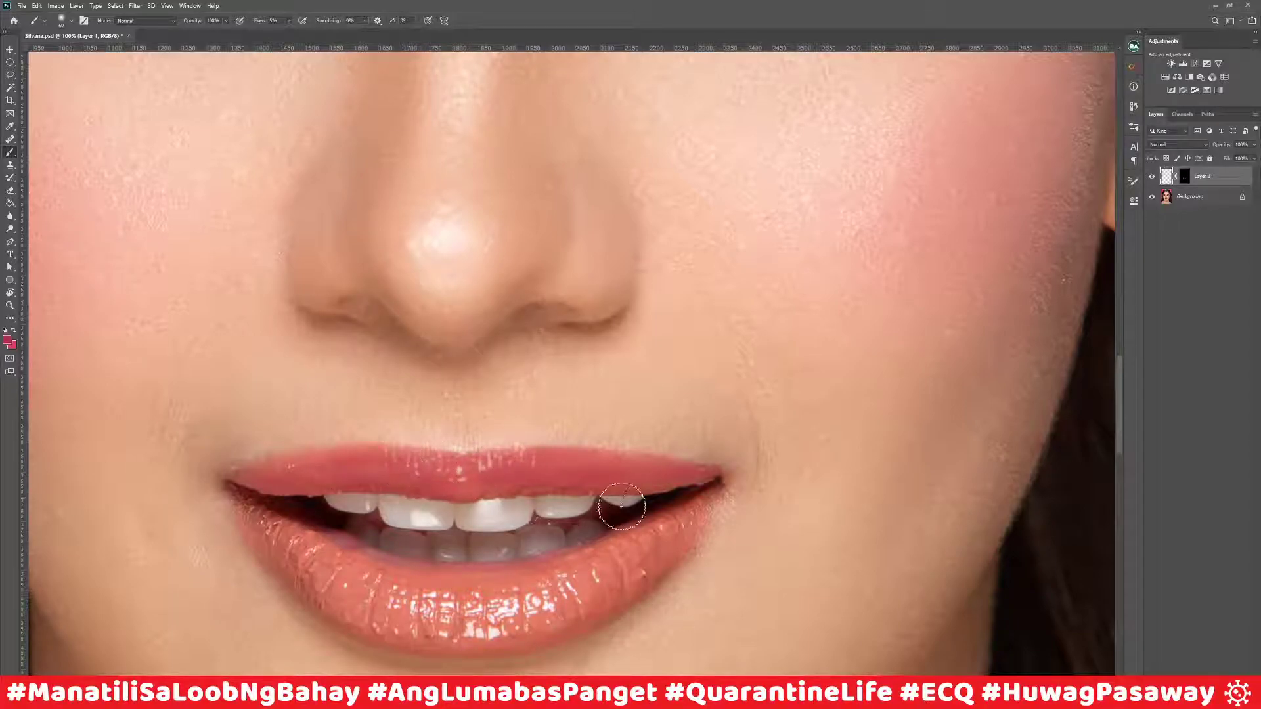
mouse_move(693, 509)
mouse_down()
mouse_move(656, 568)
mouse_move(662, 526)
mouse_move(465, 574)
mouse_move(571, 550)
mouse_move(410, 569)
mouse_move(475, 569)
mouse_move(312, 528)
mouse_move(269, 550)
mouse_move(413, 614)
mouse_move(302, 570)
mouse_move(565, 597)
mouse_move(357, 593)
mouse_move(342, 576)
mouse_move(508, 587)
mouse_move(567, 547)
mouse_move(652, 542)
mouse_move(396, 644)
mouse_move(635, 569)
mouse_move(475, 585)
mouse_move(486, 579)
mouse_move(484, 593)
mouse_move(529, 598)
mouse_move(618, 580)
mouse_move(523, 634)
mouse_move(636, 599)
mouse_move(436, 652)
mouse_move(502, 644)
mouse_move(383, 636)
mouse_move(339, 605)
mouse_move(373, 631)
mouse_move(264, 542)
mouse_move(336, 601)
mouse_move(232, 472)
mouse_move(300, 530)
mouse_move(500, 600)
mouse_move(299, 555)
mouse_move(478, 590)
mouse_move(425, 583)
mouse_move(545, 556)
mouse_move(354, 599)
mouse_move(590, 610)
mouse_move(387, 608)
mouse_move(525, 601)
mouse_up()
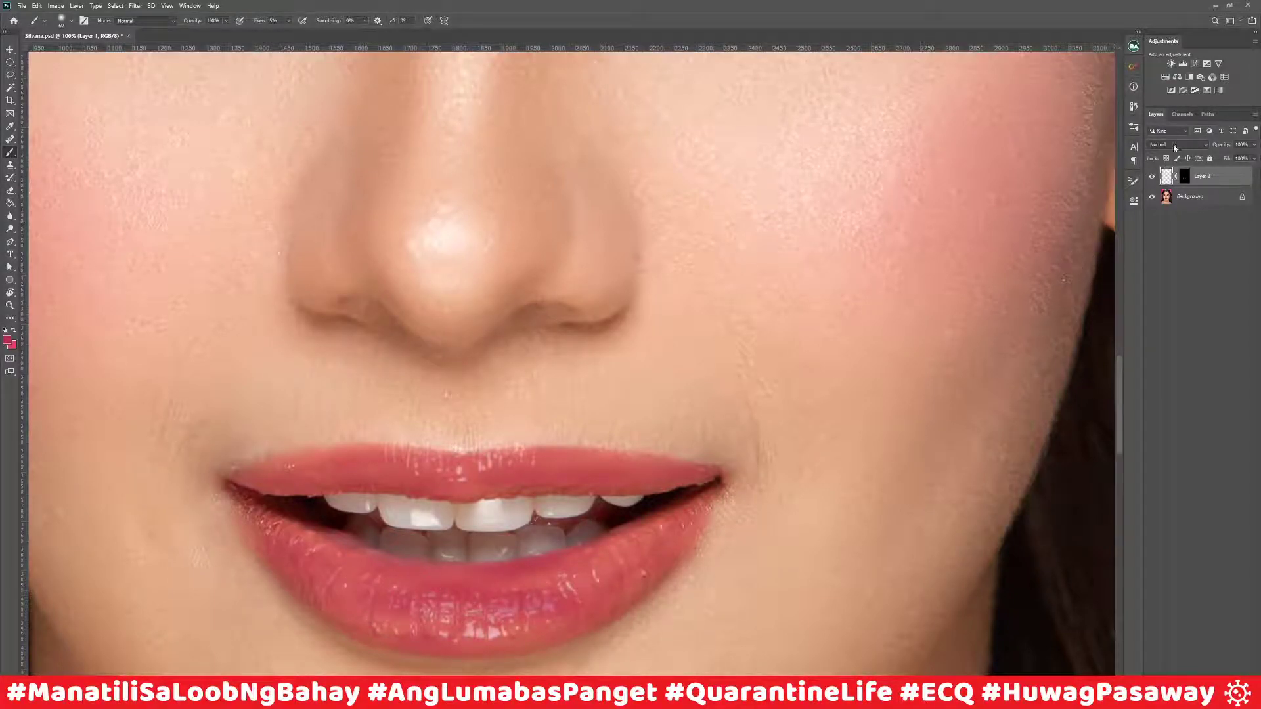
Step: Set Layer 1's blend mode to Color and brush more crimson over both lips
click(1175, 148)
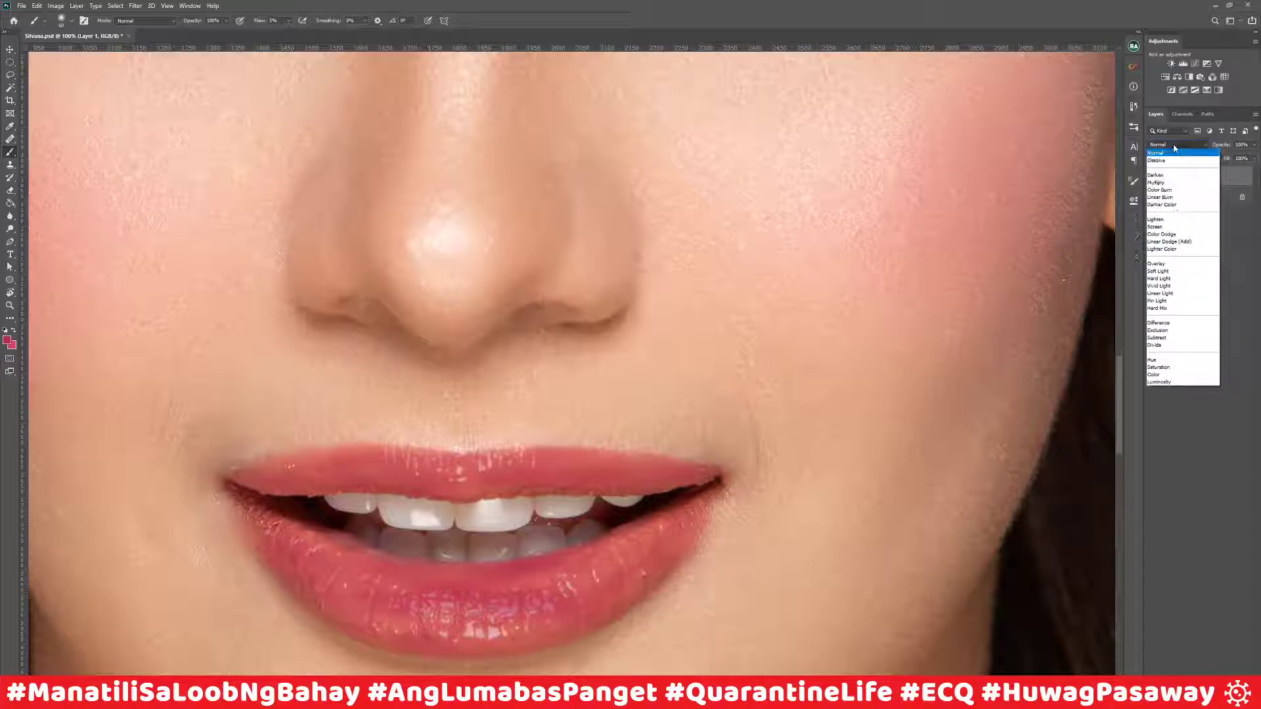
click(1161, 375)
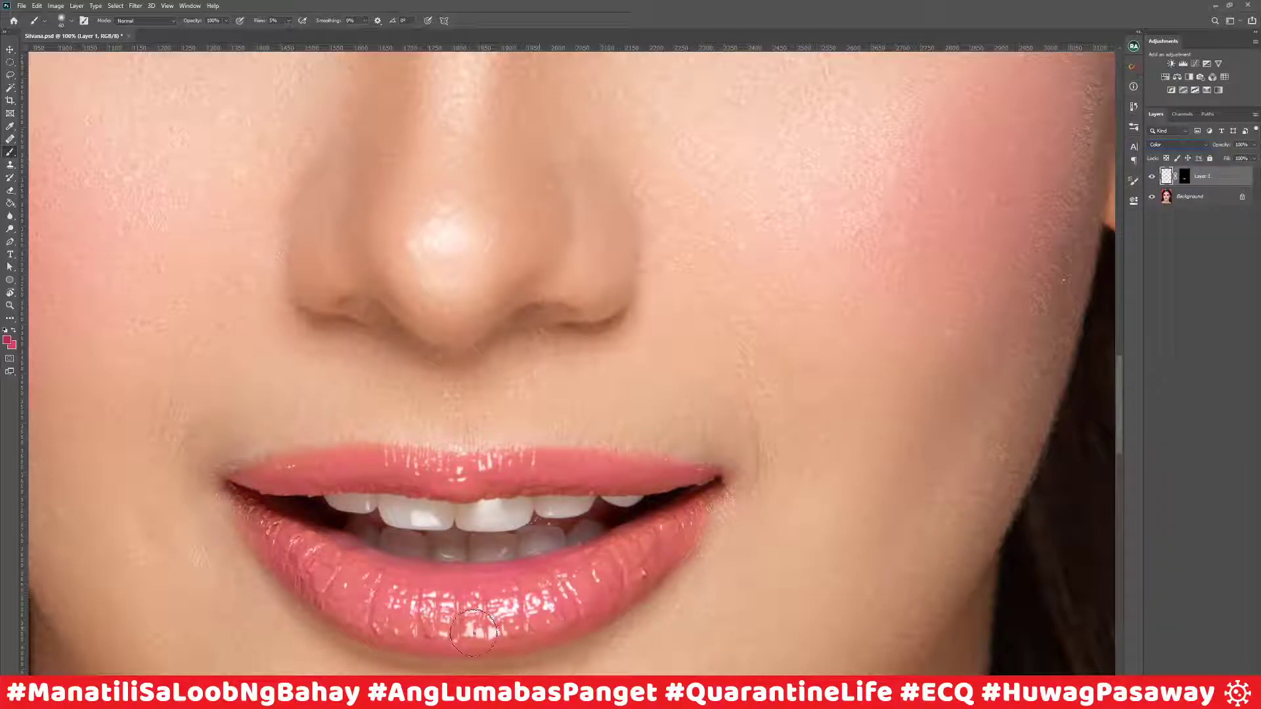
mouse_move(633, 572)
mouse_down()
mouse_move(618, 610)
mouse_move(662, 554)
mouse_move(666, 566)
mouse_move(692, 495)
mouse_move(574, 569)
mouse_move(399, 593)
mouse_move(282, 560)
mouse_move(354, 568)
mouse_move(226, 481)
mouse_move(308, 532)
mouse_move(247, 487)
mouse_move(291, 578)
mouse_move(507, 650)
mouse_move(395, 624)
mouse_move(452, 631)
mouse_move(513, 612)
mouse_up()
mouse_move(348, 452)
mouse_down()
mouse_move(296, 466)
mouse_move(549, 456)
mouse_move(597, 480)
mouse_move(746, 456)
mouse_move(676, 476)
mouse_move(710, 511)
mouse_move(630, 565)
mouse_move(622, 538)
mouse_move(550, 573)
mouse_up()
mouse_move(386, 562)
mouse_down()
mouse_move(245, 501)
mouse_move(243, 484)
mouse_move(312, 525)
mouse_up()
Step: Delete the painted layer and add a Solid Color fill layer in the current crimson foreground colour
key(Delete)
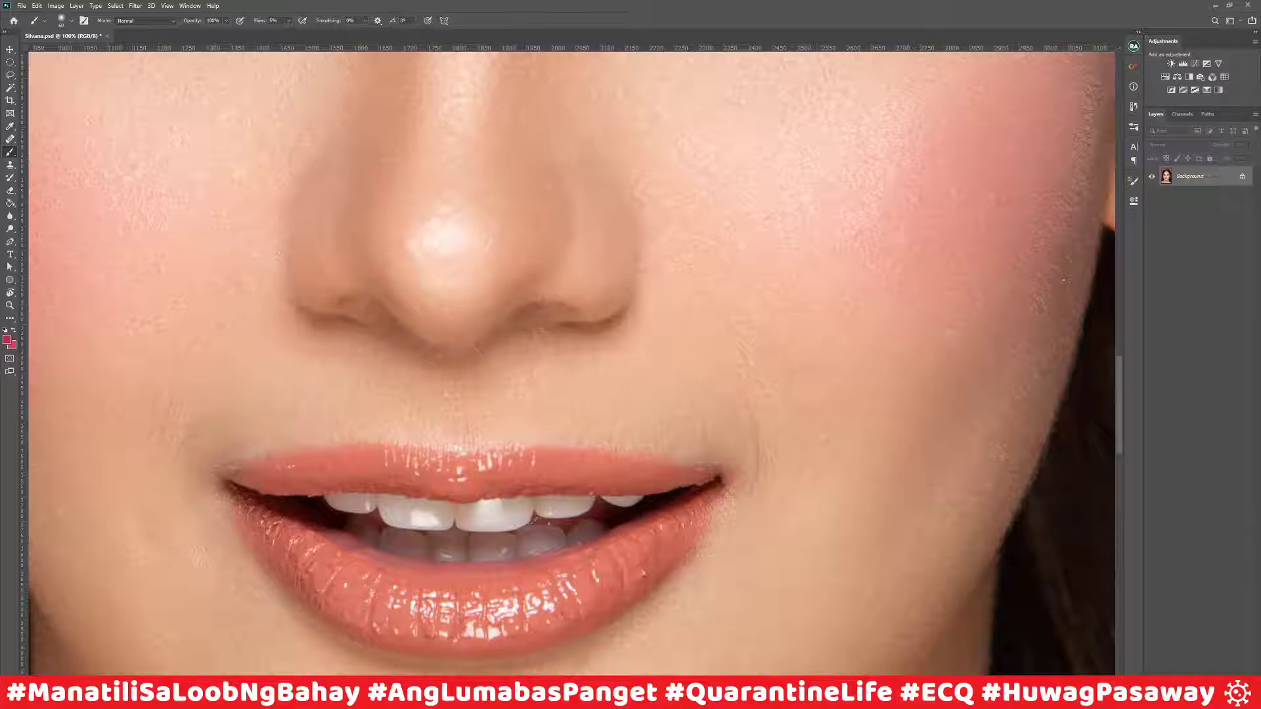
click(1201, 679)
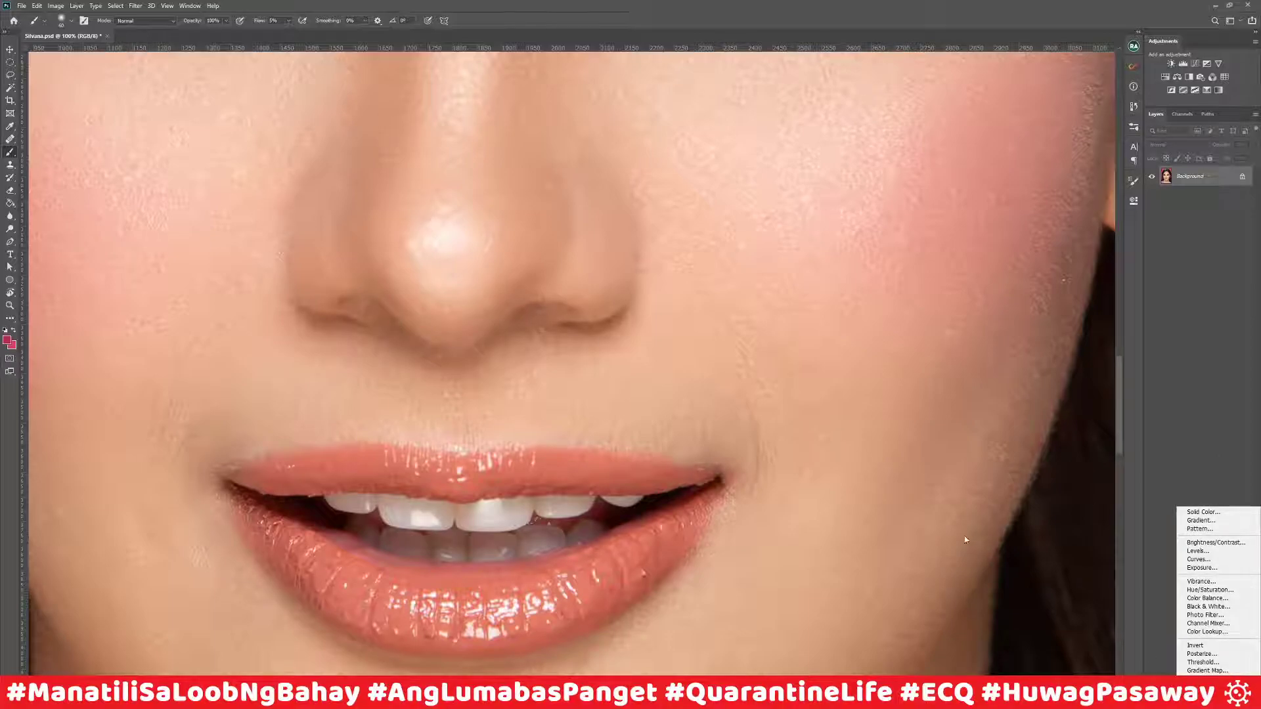
click(1205, 513)
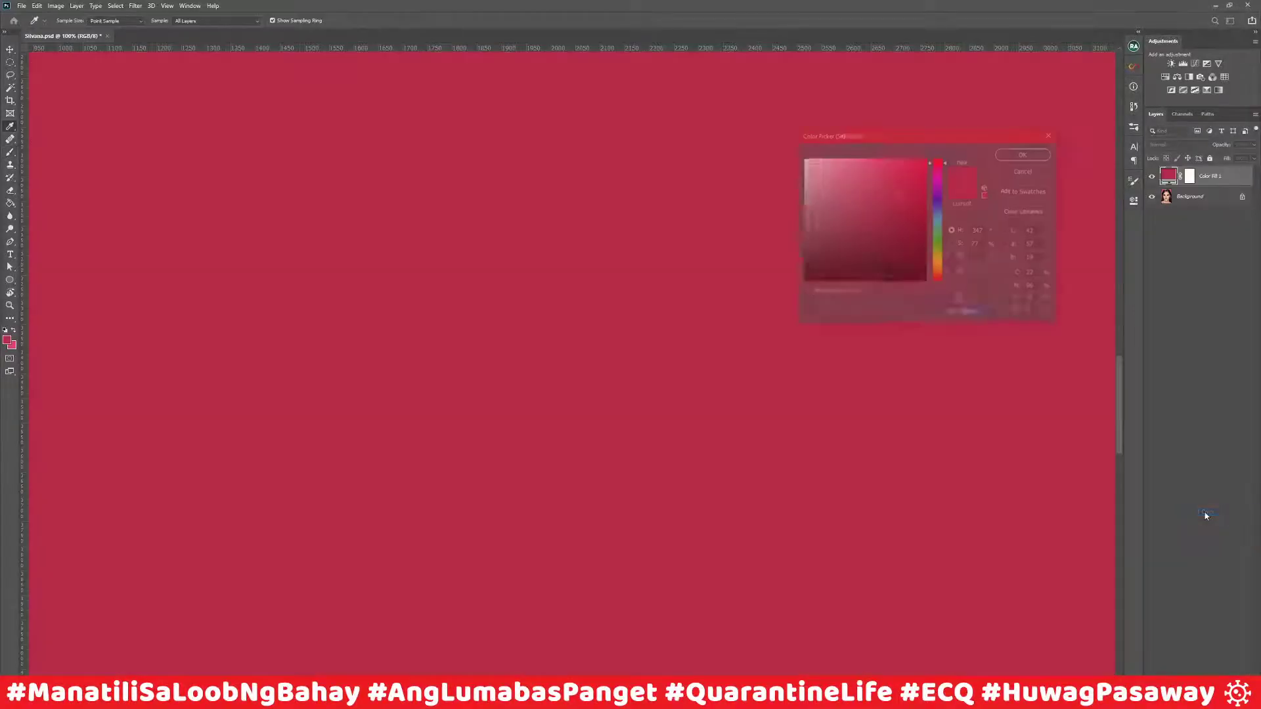
click(1023, 154)
key(b)
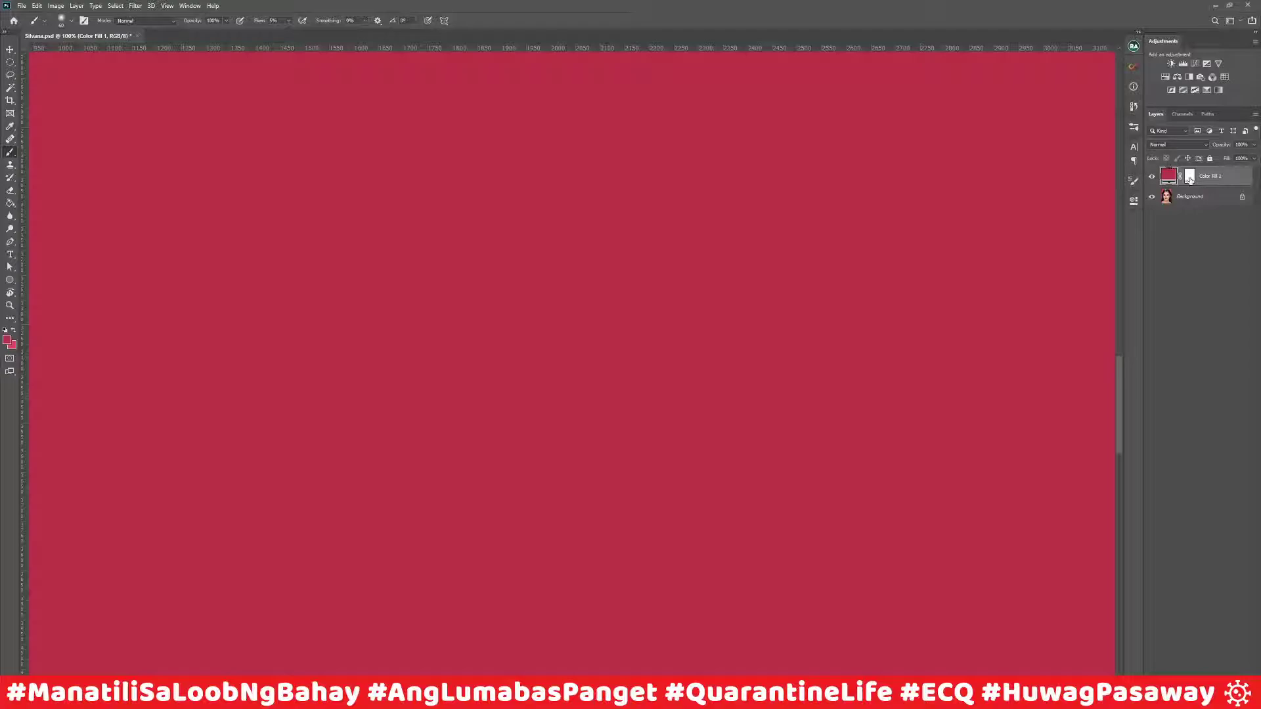
Step: Delete the default white layer mask from the colour fill layer
click(1191, 180)
right_click(1190, 180)
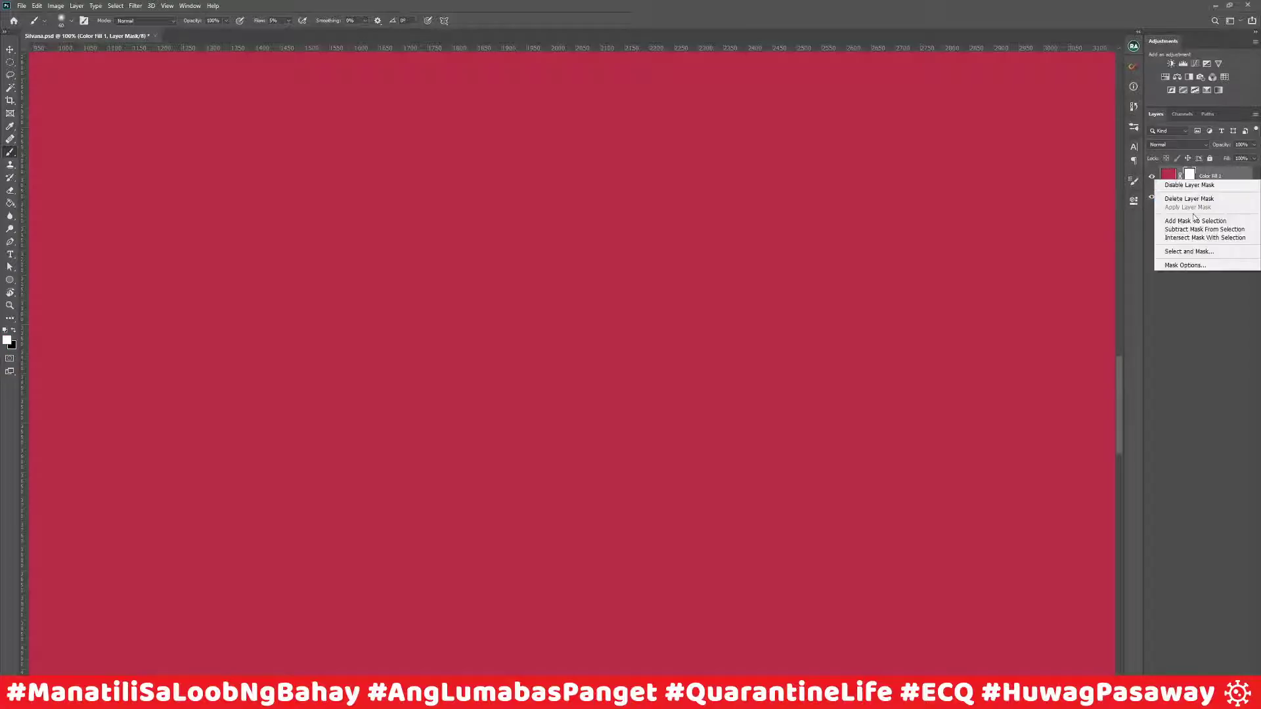
click(1189, 198)
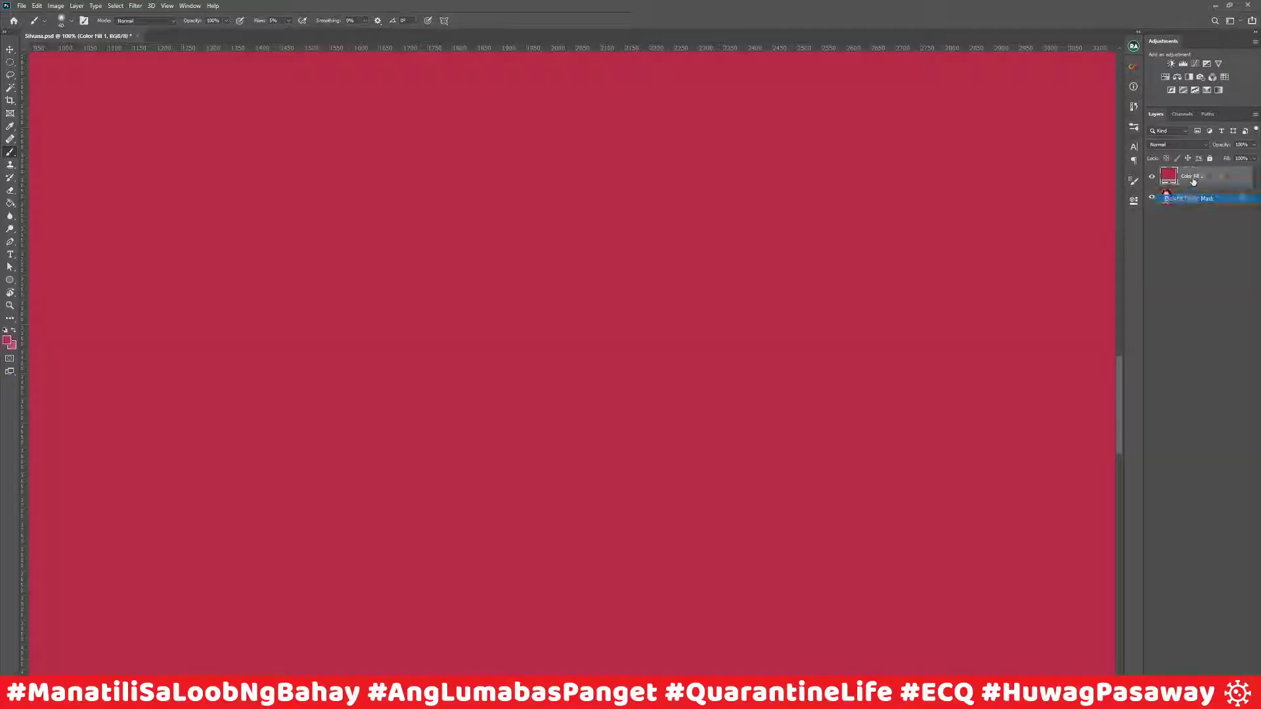
Step: Mask the colour fill layer with the saved Lips selection and set its blend mode to Color
click(116, 7)
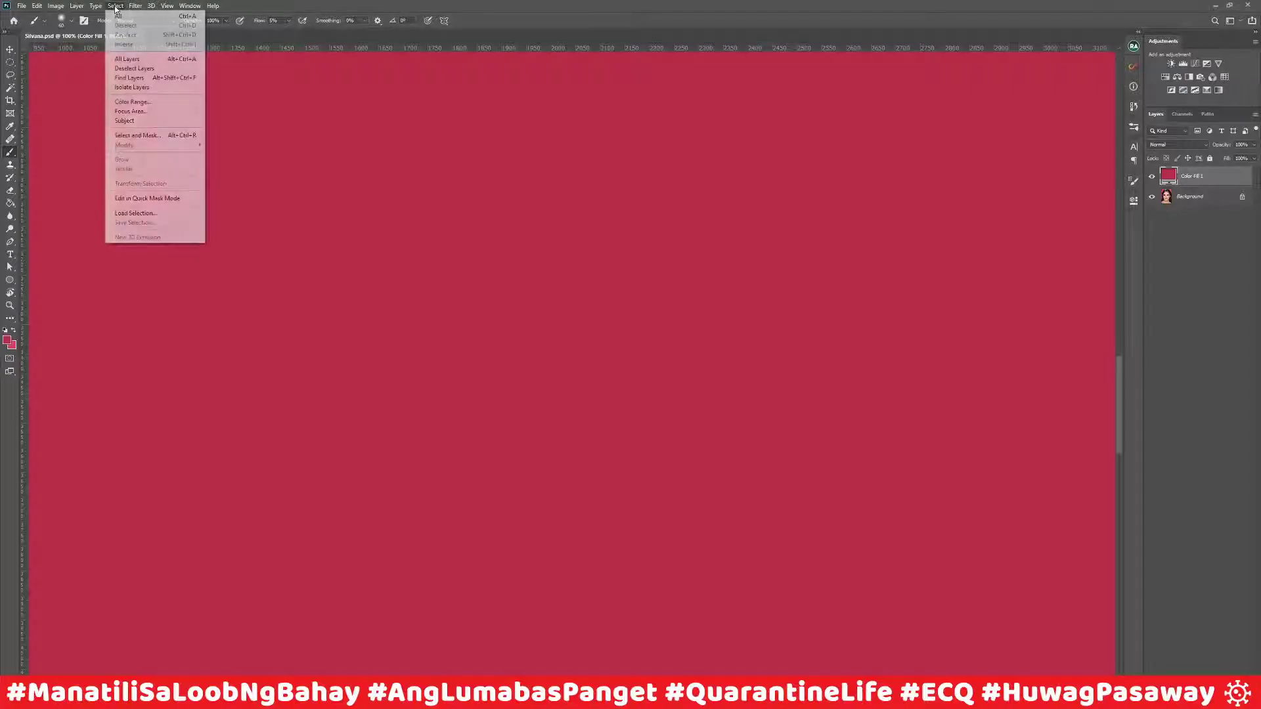
click(135, 213)
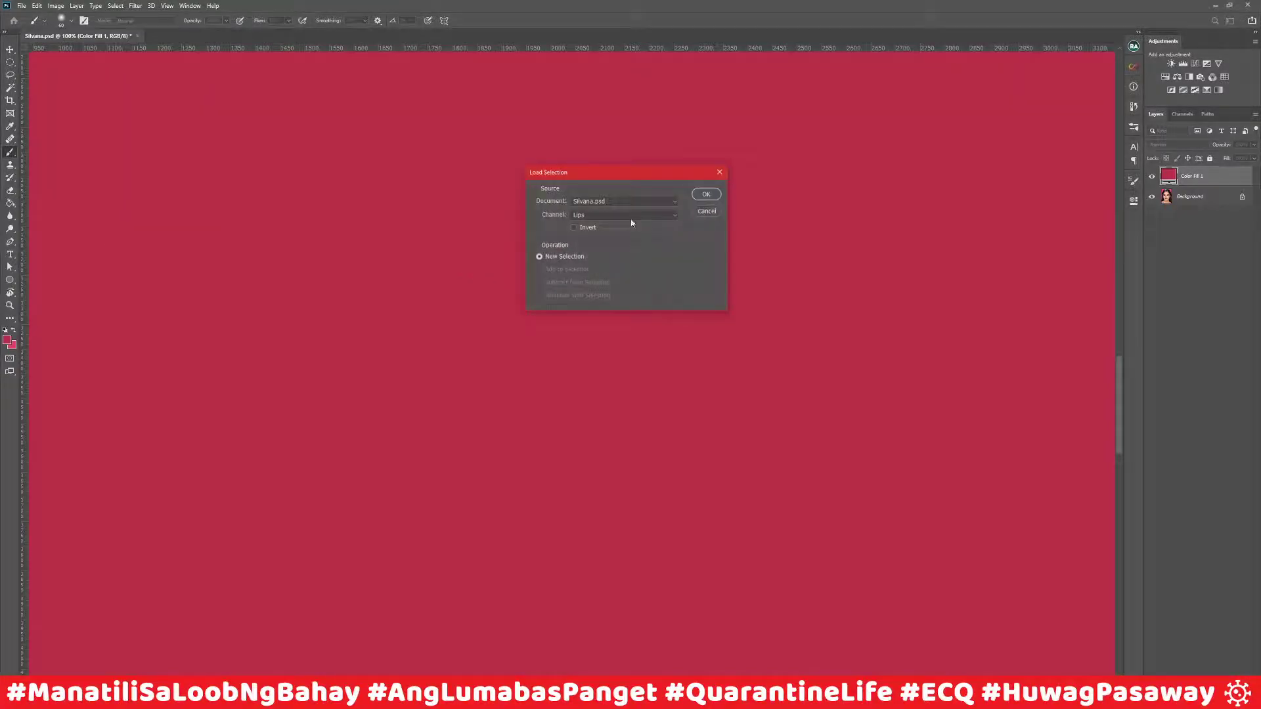
click(706, 194)
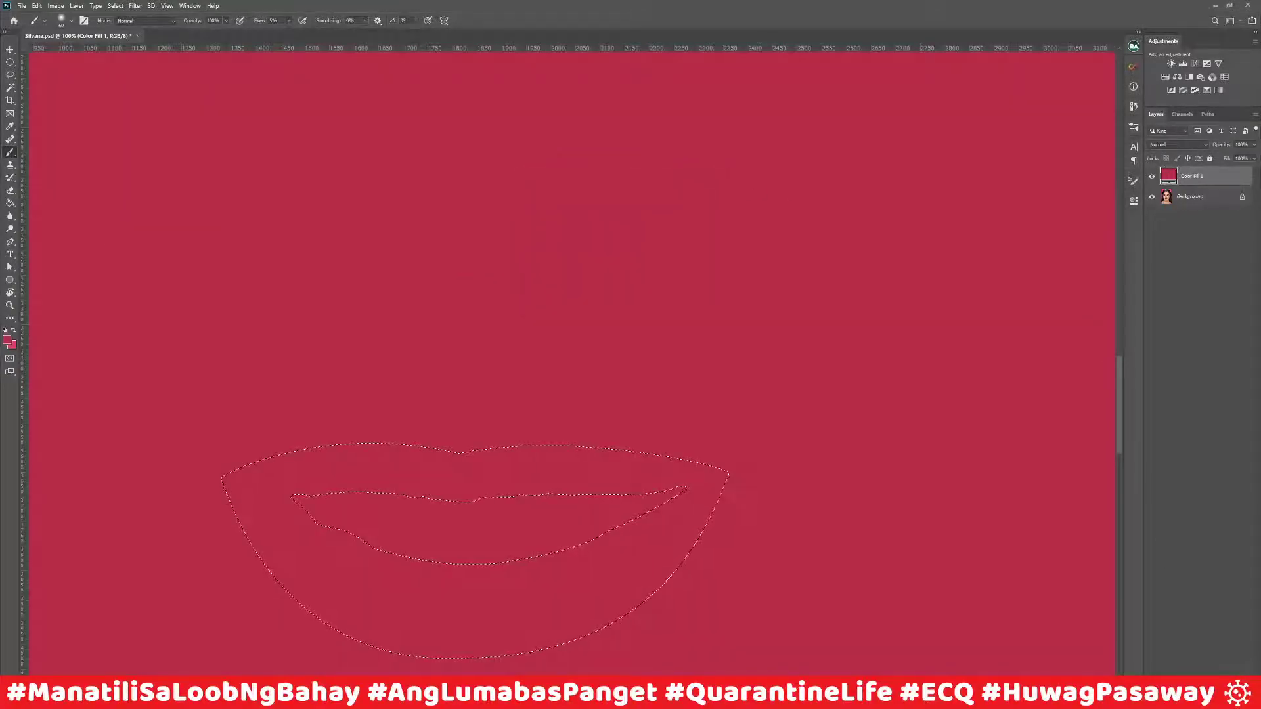
click(1190, 703)
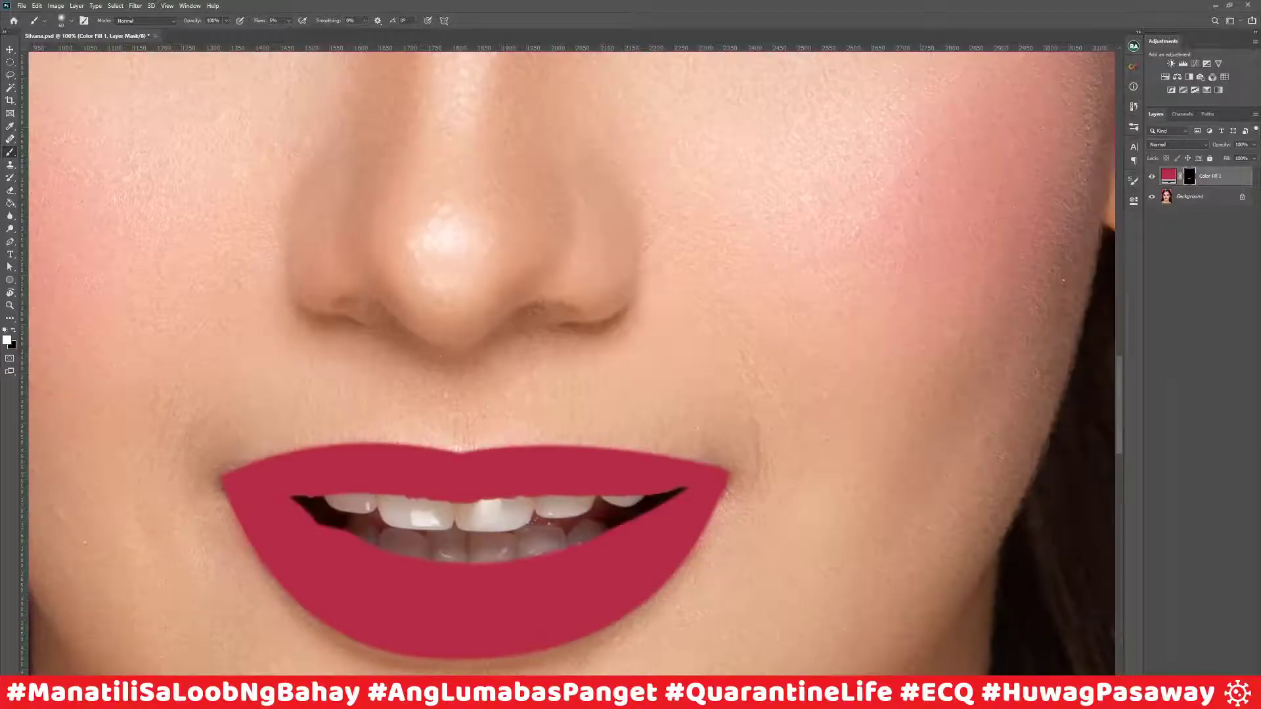
click(1165, 146)
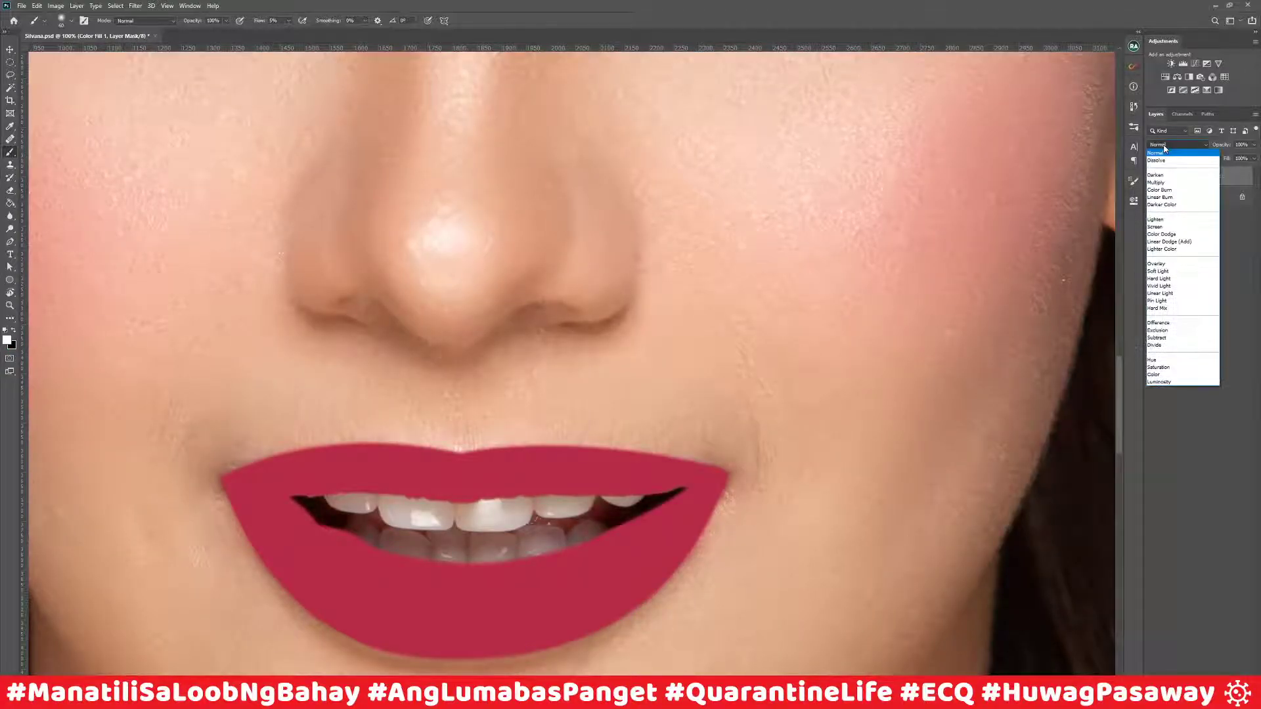
click(1167, 377)
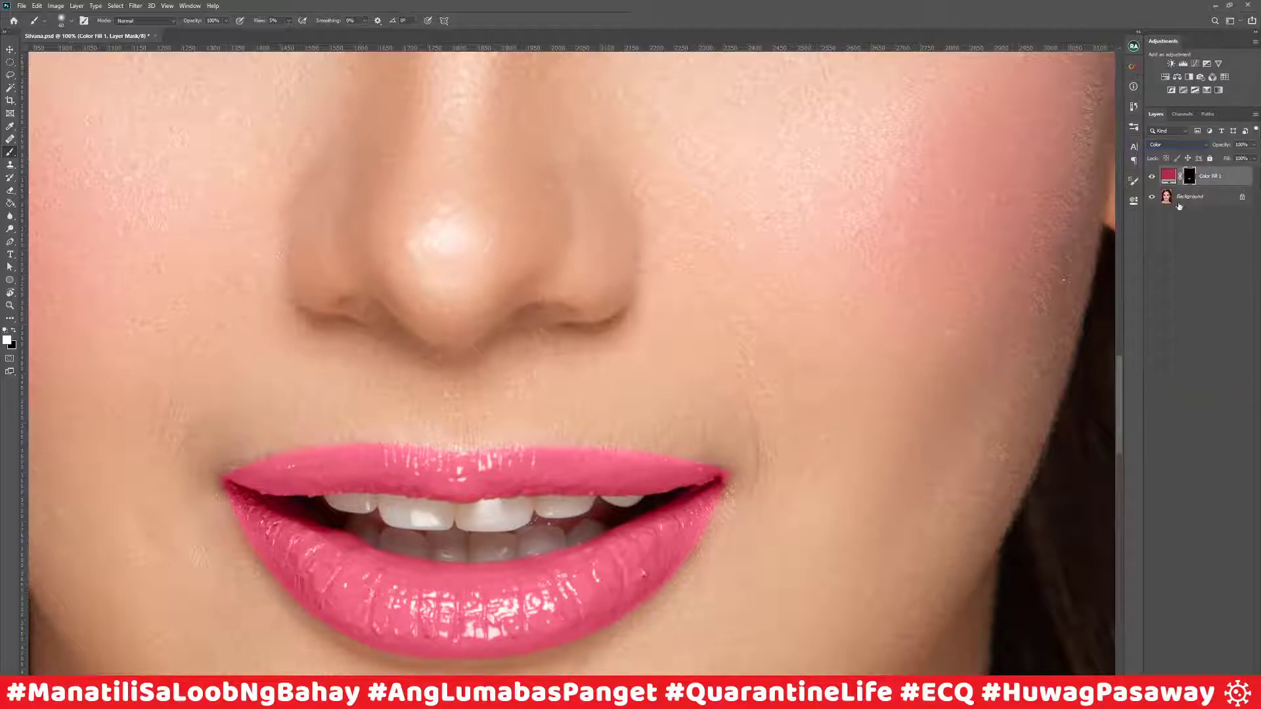
Step: Add a Curves adjustment layer clipped to the colour fill layer and select its adjustment instead of its mask
click(1195, 66)
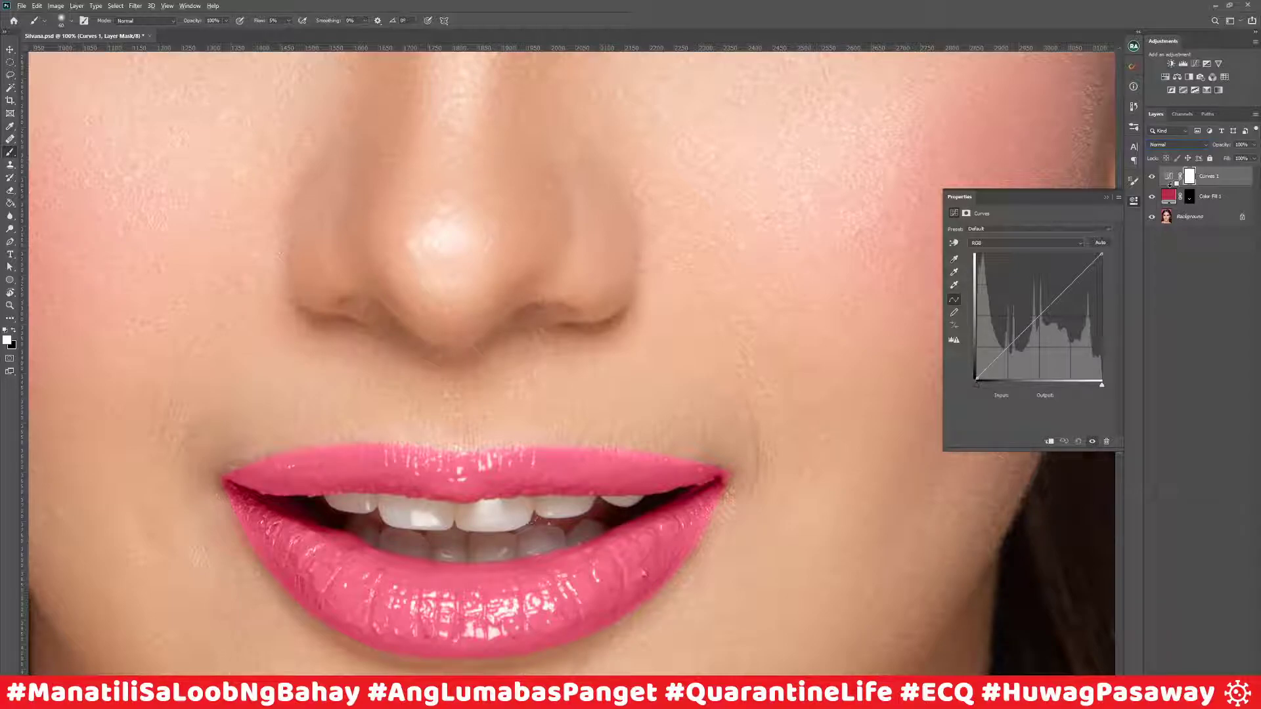
alt+click(1171, 183)
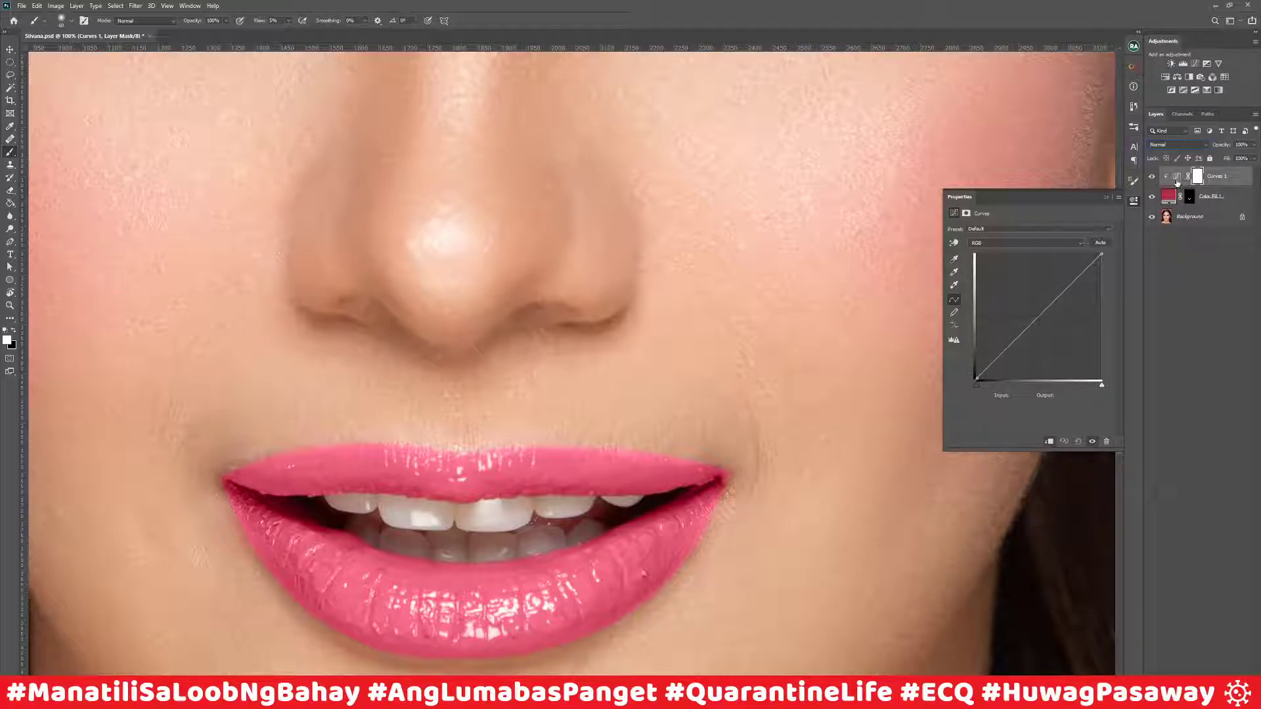
click(1177, 178)
Step: Reshape the clipped curve by pulling down its shadows and midtones and lowering its highlight end, muting the lips to a dusky mauve
drag(1012, 343, 1022, 363)
drag(1058, 314, 1061, 315)
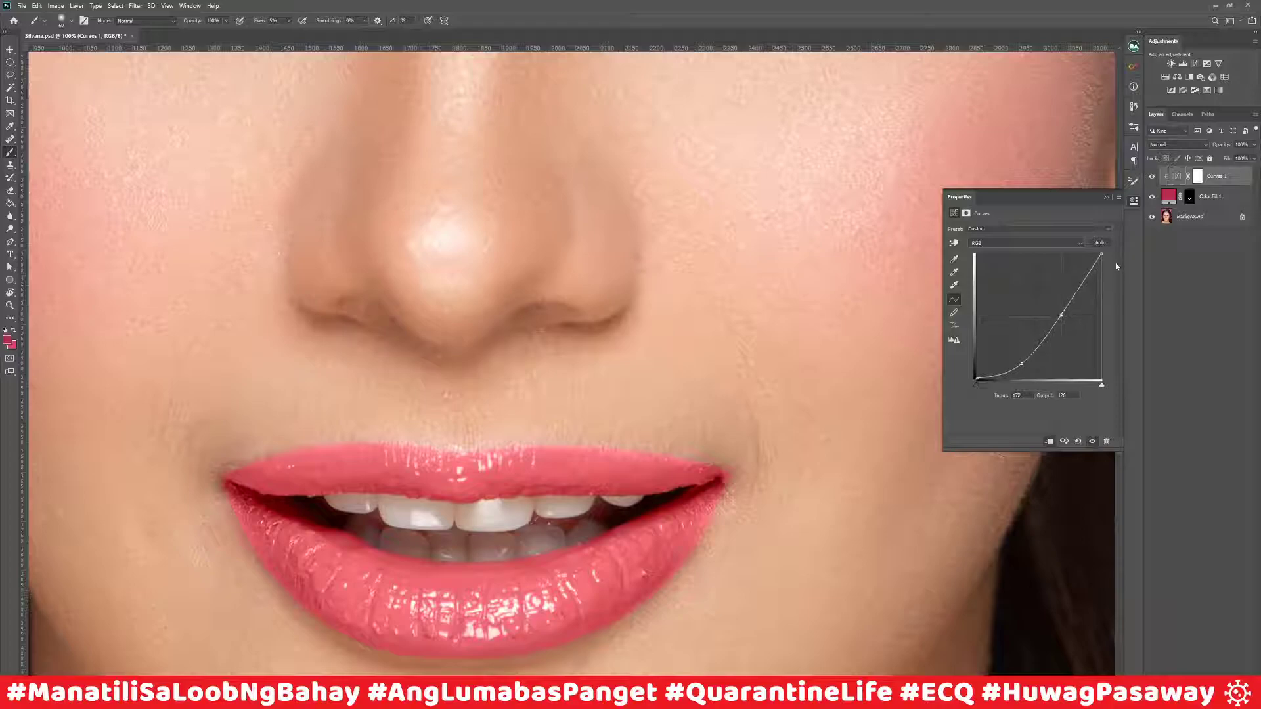
drag(1102, 255, 1107, 271)
drag(1009, 386, 1040, 356)
click(1106, 197)
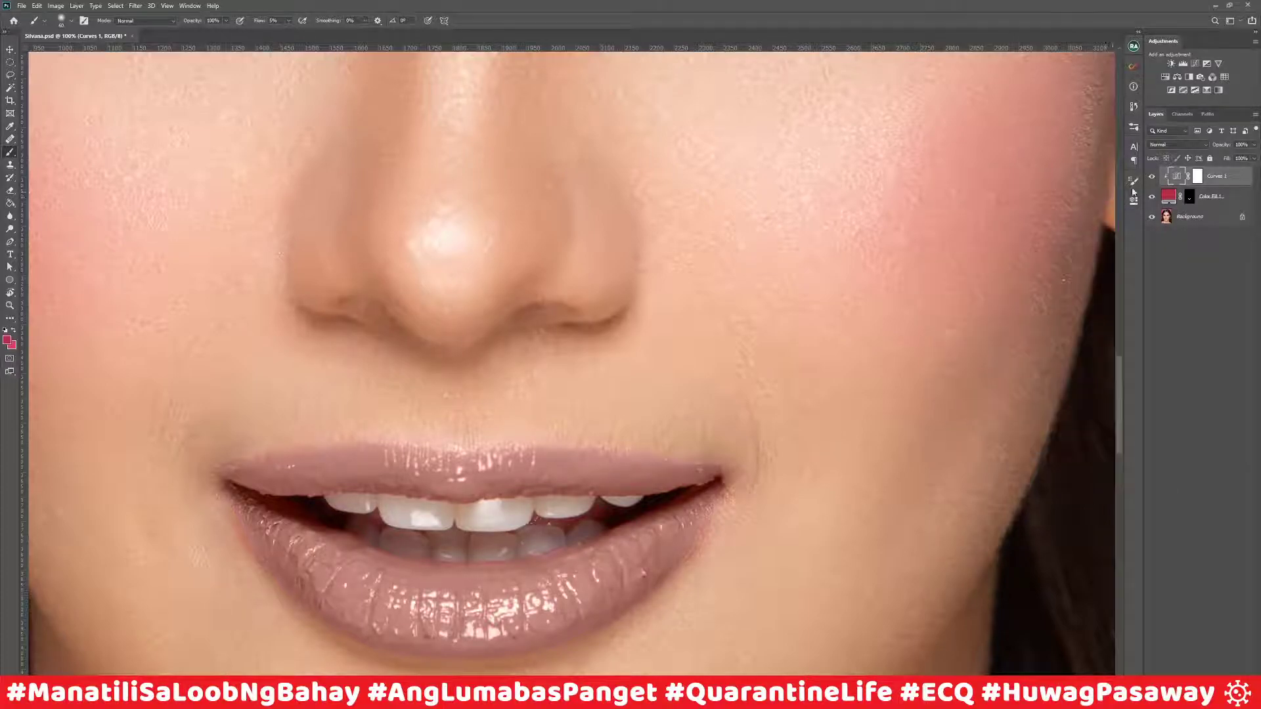
Step: Delete the clipped Curves adjustment layer and the colour fill layer, leaving only the background portrait
click(1231, 198)
key(Delete)
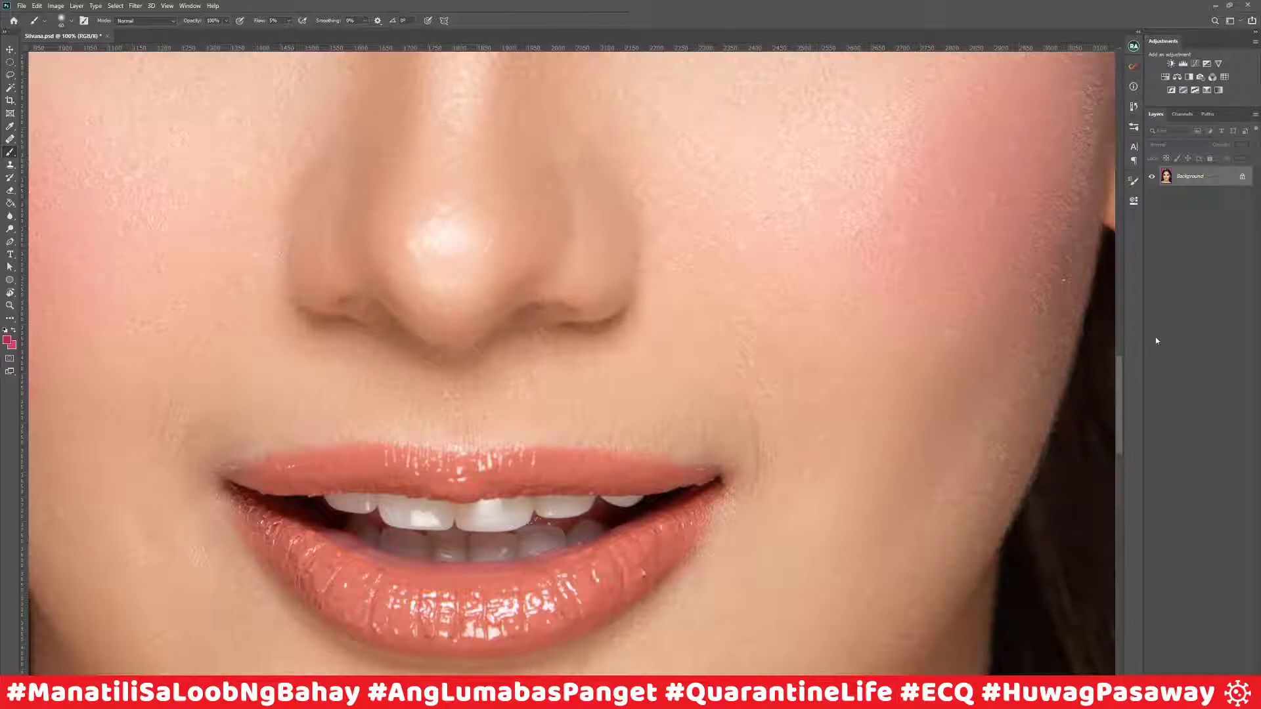
Step: Add a Gradient Map adjustment layer above the portrait and apply the Black, White preset from the Basics gradients
click(1218, 92)
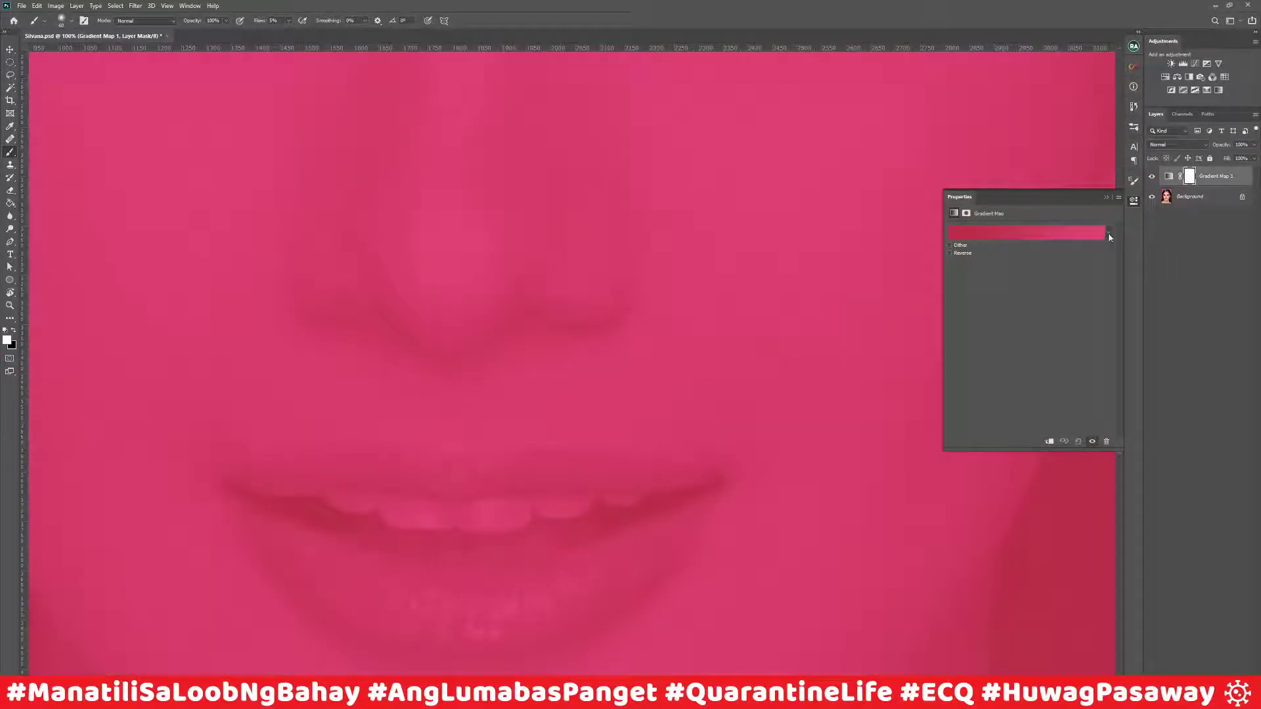
click(1109, 235)
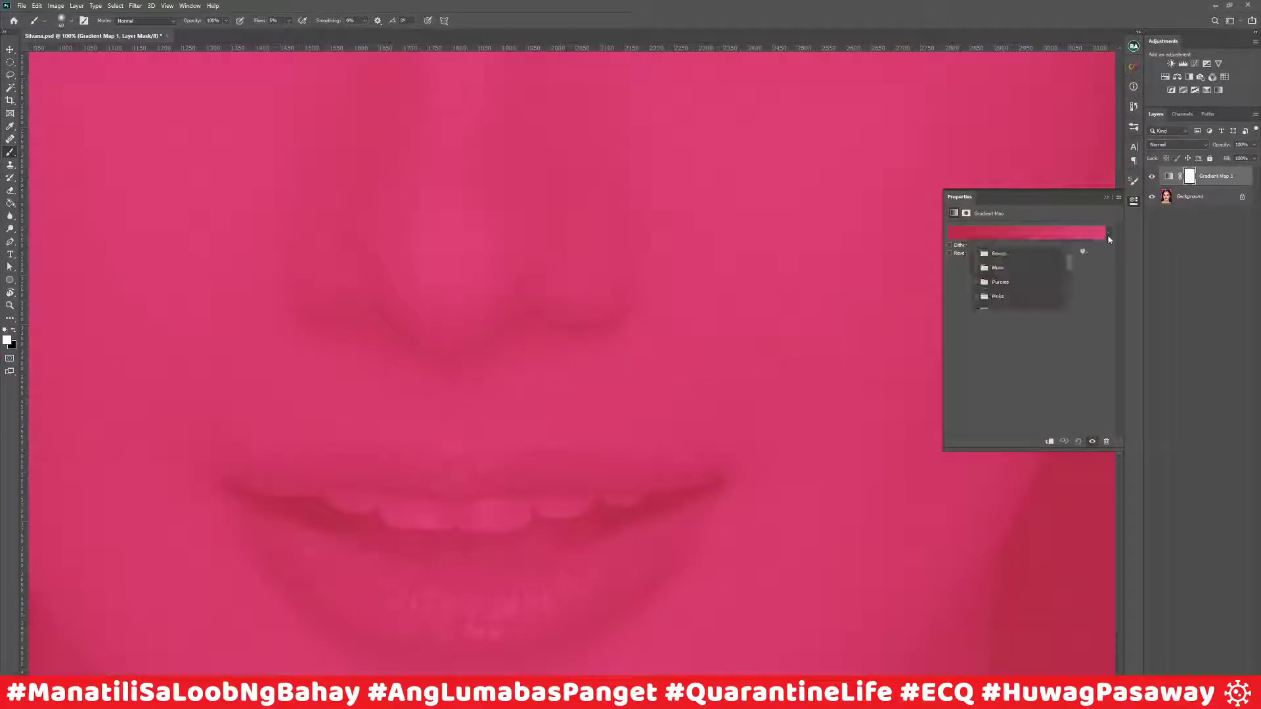
click(977, 253)
click(1019, 268)
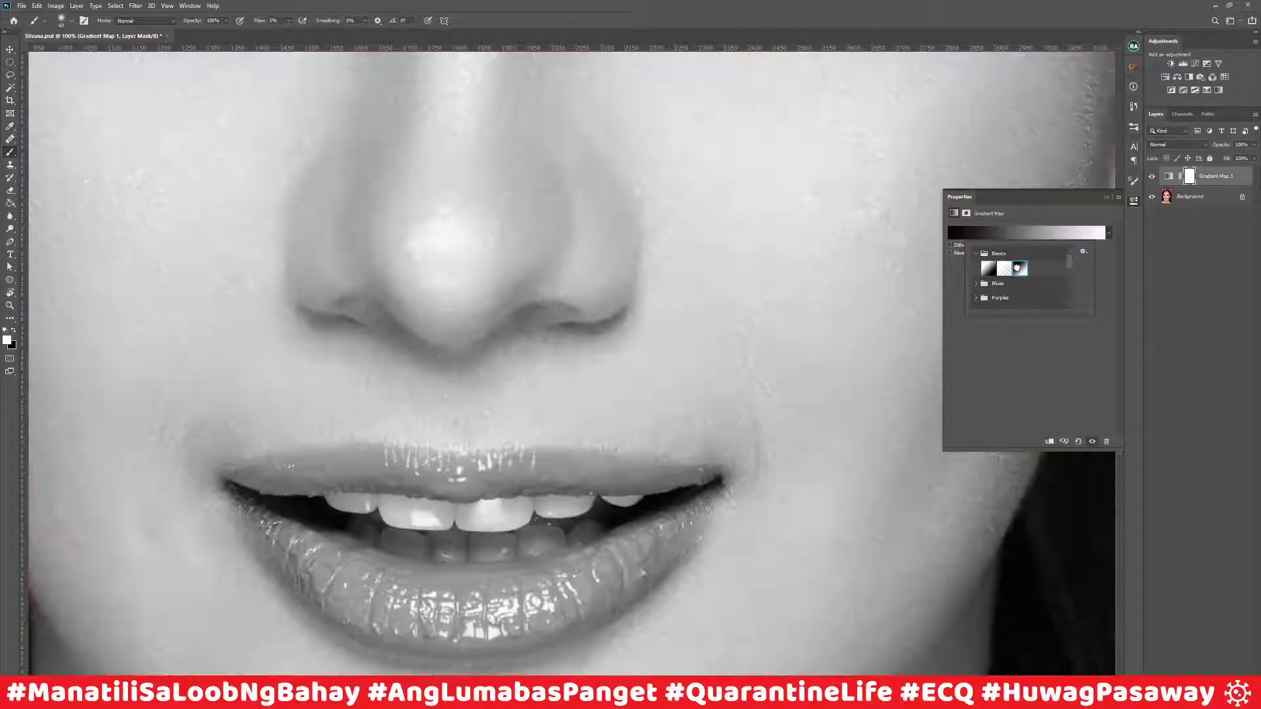
click(1106, 198)
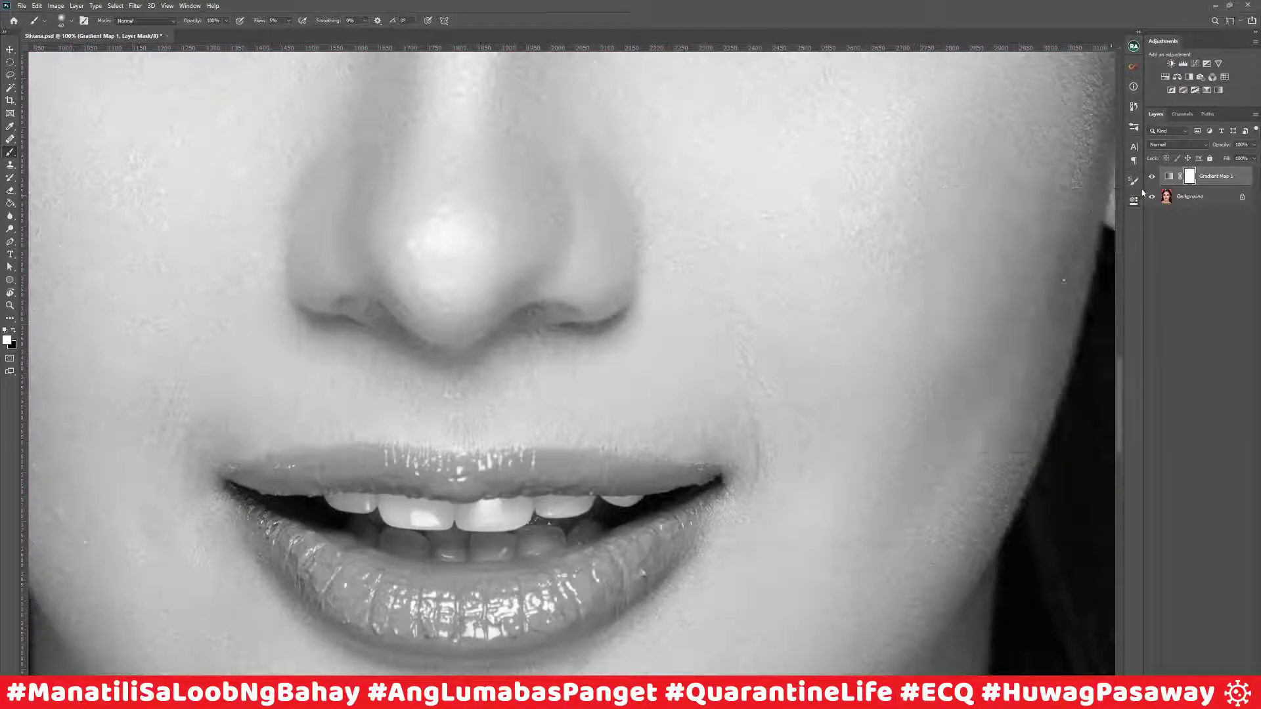
Step: Replace the Gradient Map layer's default mask with one made from the saved Lips selection
right_click(1186, 177)
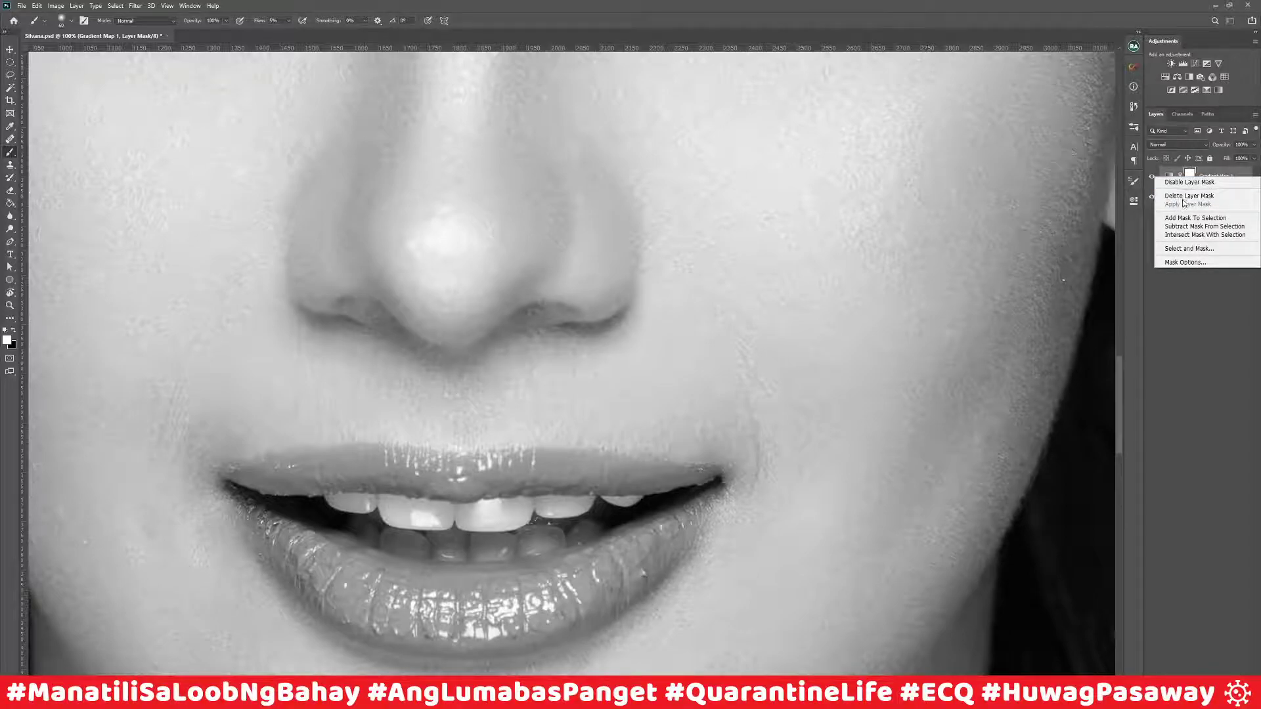
click(1184, 197)
click(115, 6)
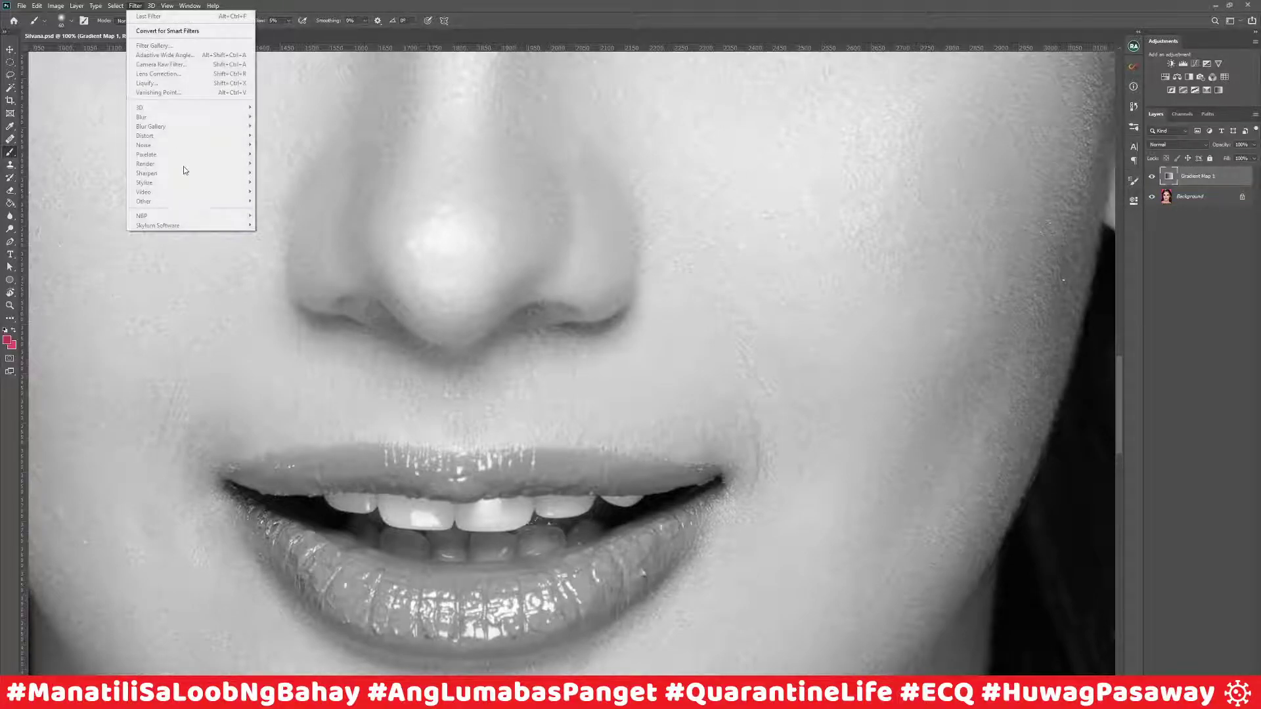
click(137, 213)
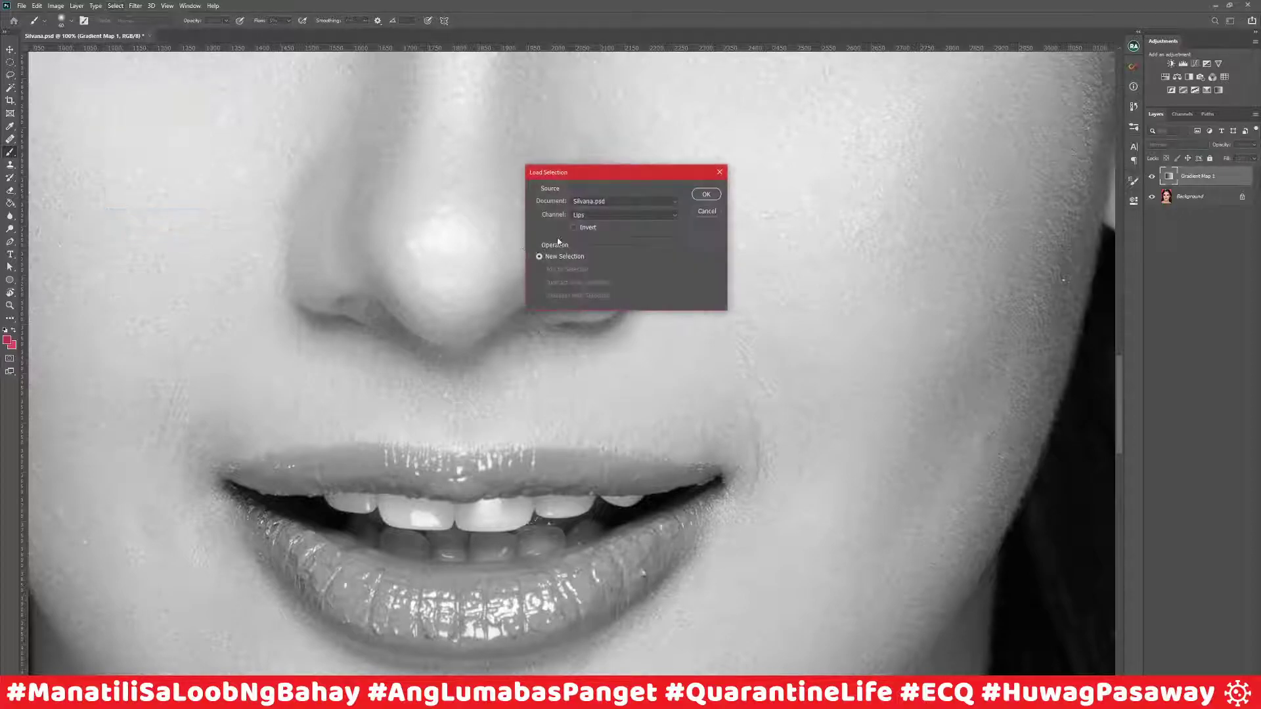
click(706, 194)
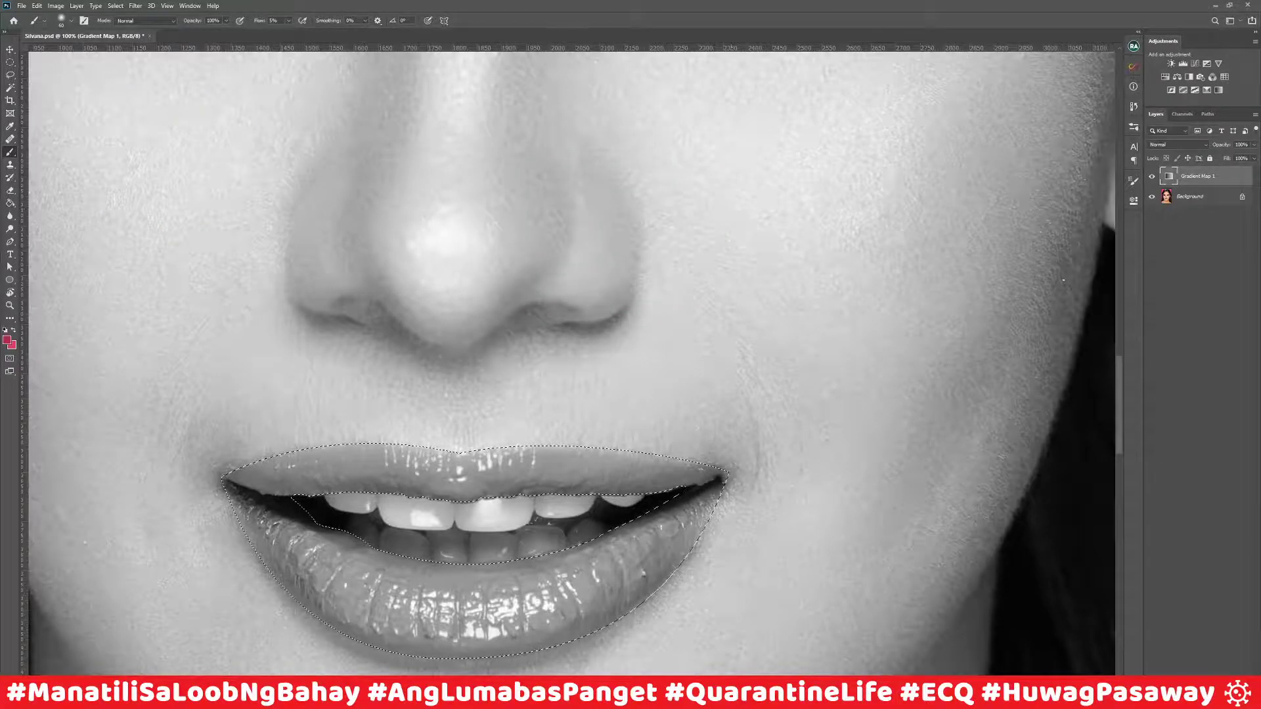
click(1189, 701)
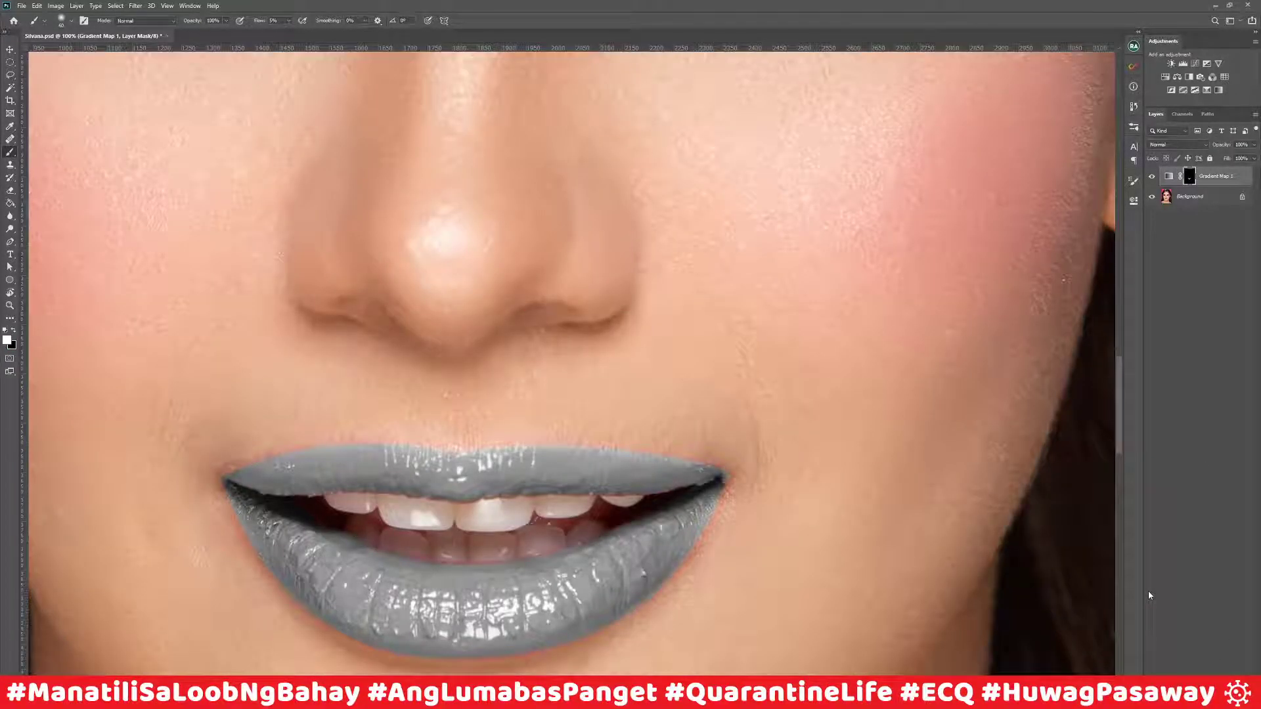
Step: Add a crimson colour stop in the middle of the Gradient Map's gradient and move it to location 45%
key(ctrl+minus)
key(ctrl+minus)
key(ctrl+minus)
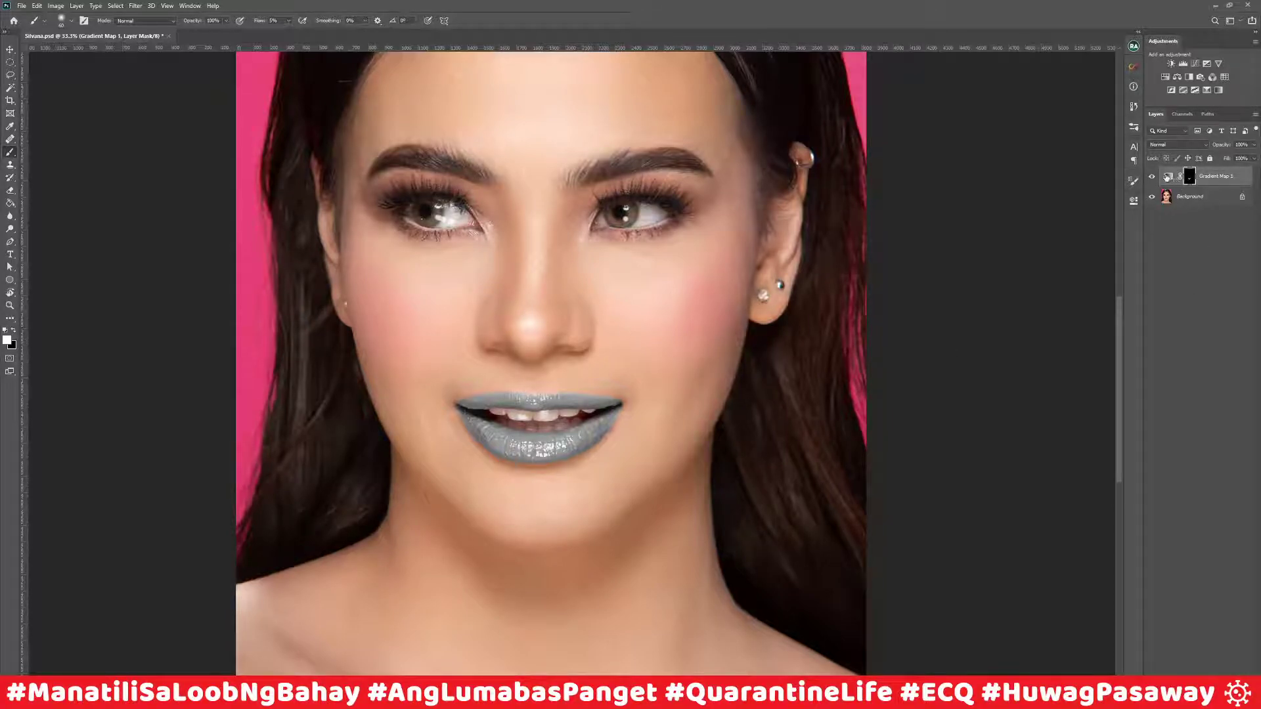
double_click(1167, 177)
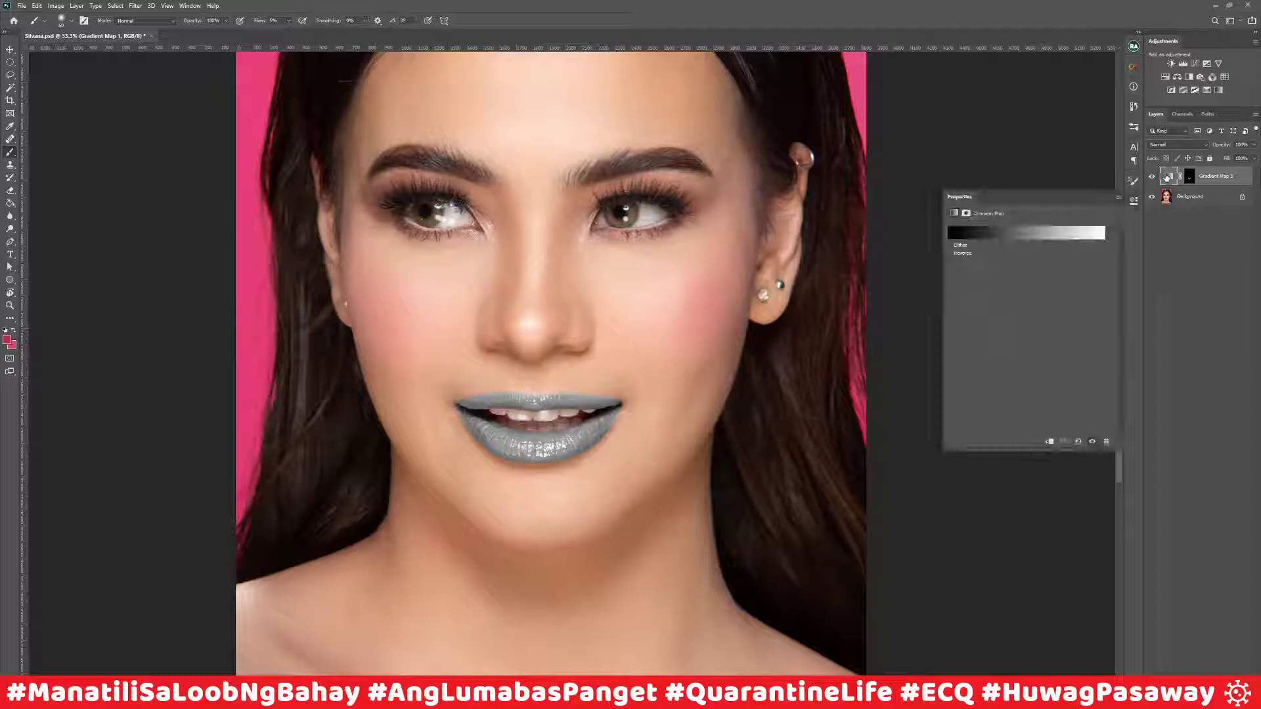
click(992, 236)
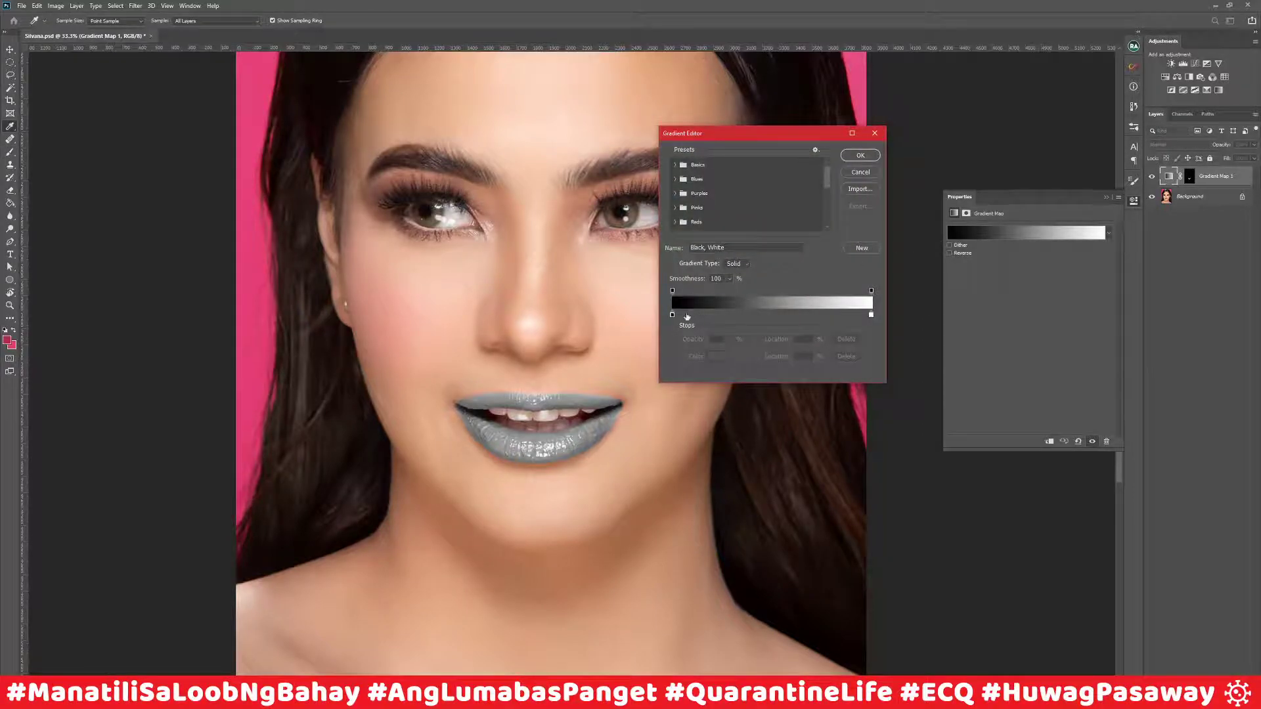
click(775, 315)
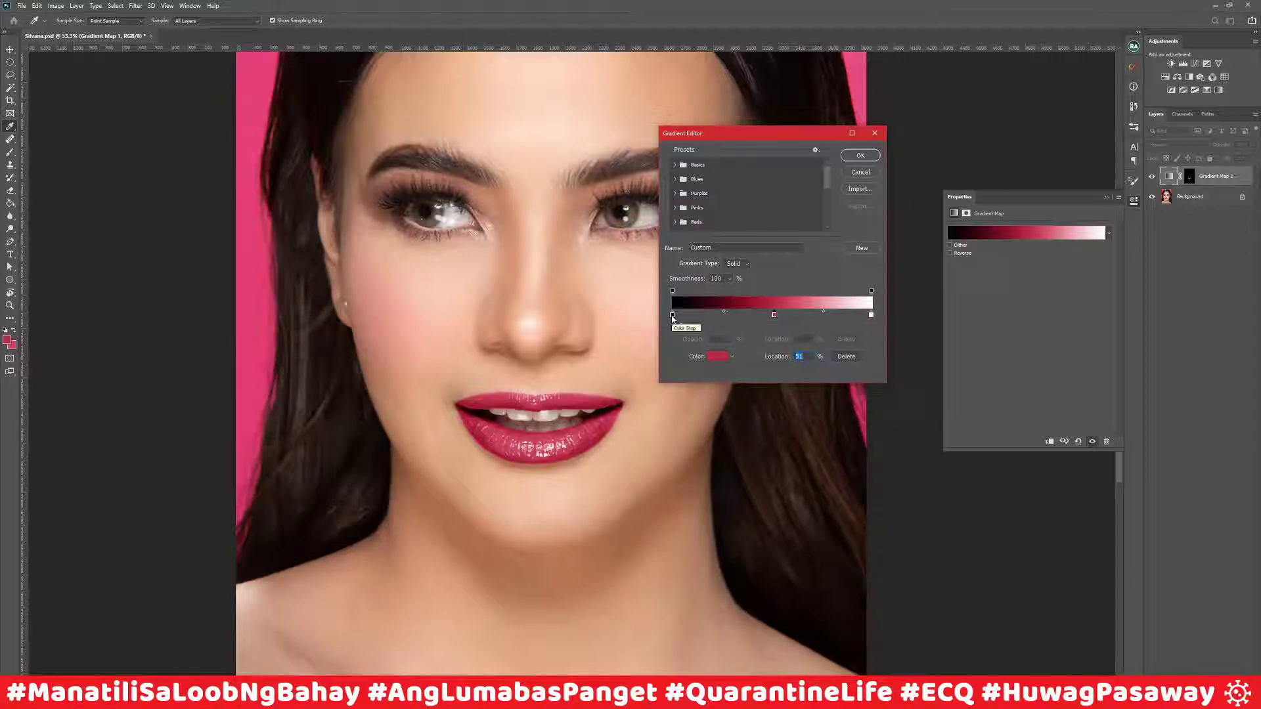
mouse_move(673, 319)
mouse_down()
mouse_move(691, 319)
mouse_move(667, 322)
mouse_up()
drag(871, 316, 893, 313)
drag(825, 313, 763, 315)
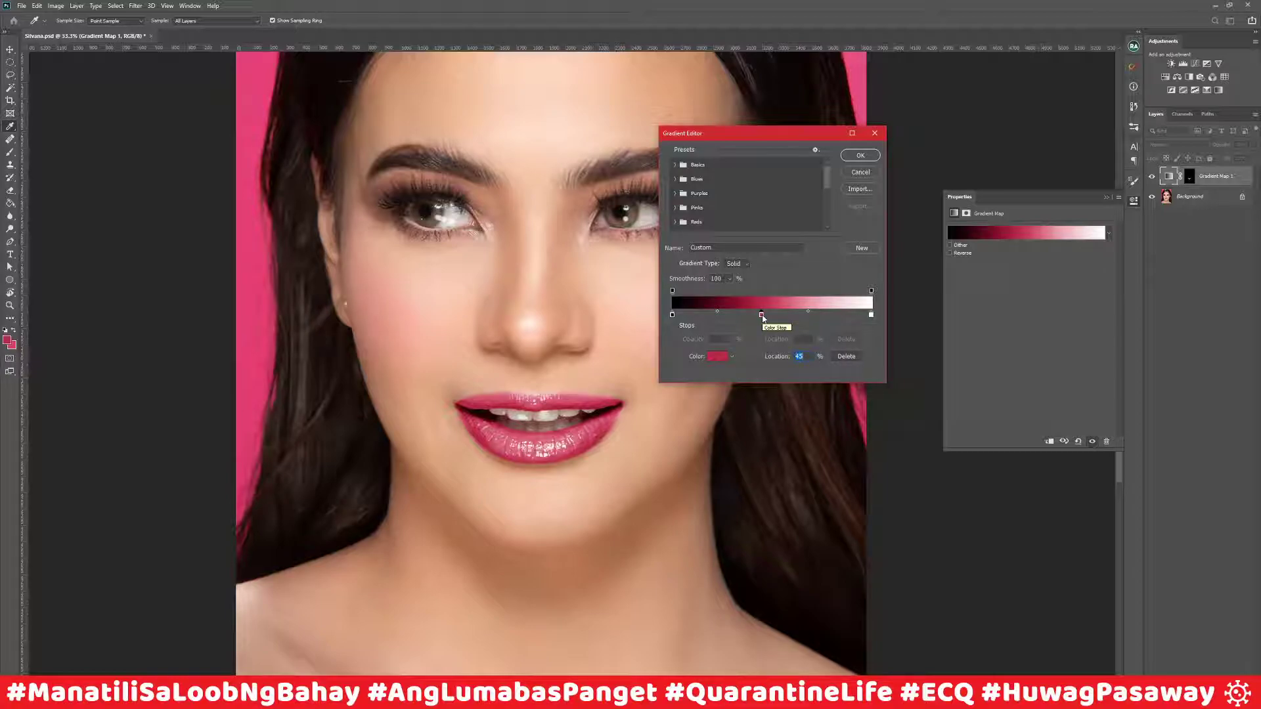
Step: Change the 45% colour stop to a muted rose pink and apply the edited gradient
double_click(761, 315)
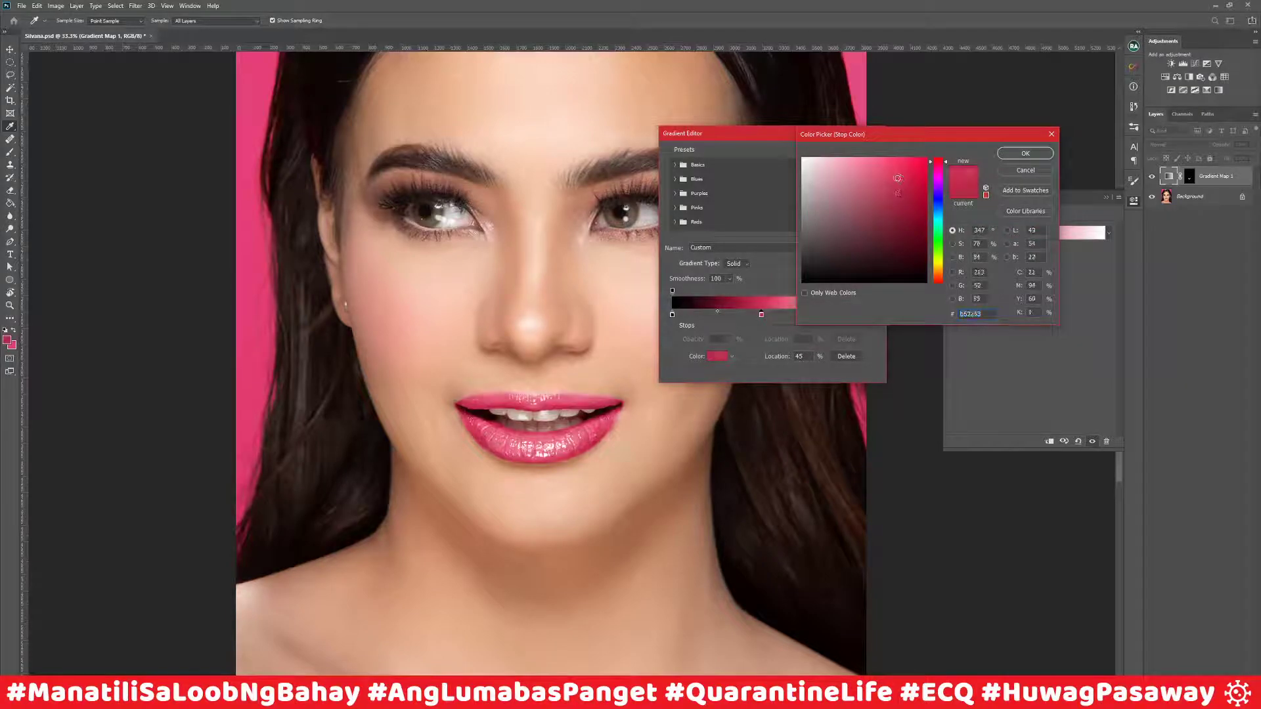
mouse_move(901, 216)
mouse_down()
mouse_move(884, 218)
mouse_move(882, 239)
mouse_move(843, 239)
mouse_move(829, 201)
mouse_move(855, 202)
mouse_move(893, 269)
mouse_move(926, 282)
mouse_up()
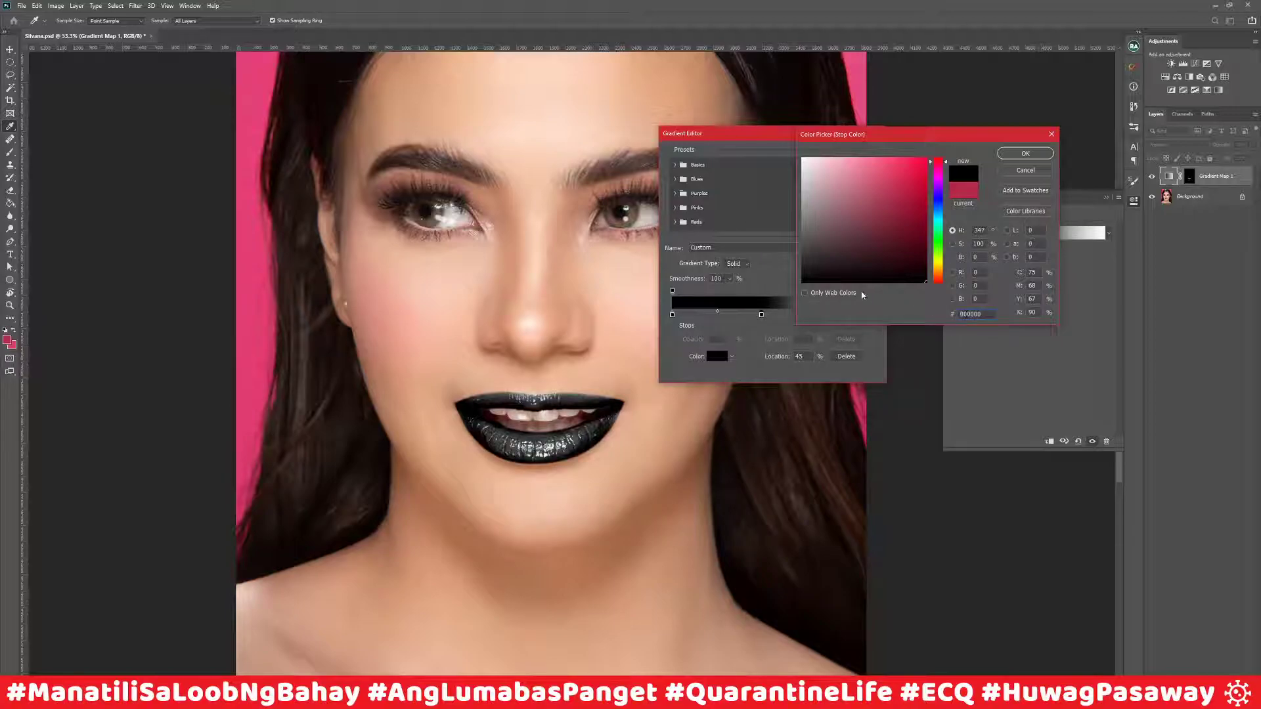
mouse_move(873, 234)
mouse_down()
mouse_move(884, 194)
mouse_move(871, 195)
mouse_up()
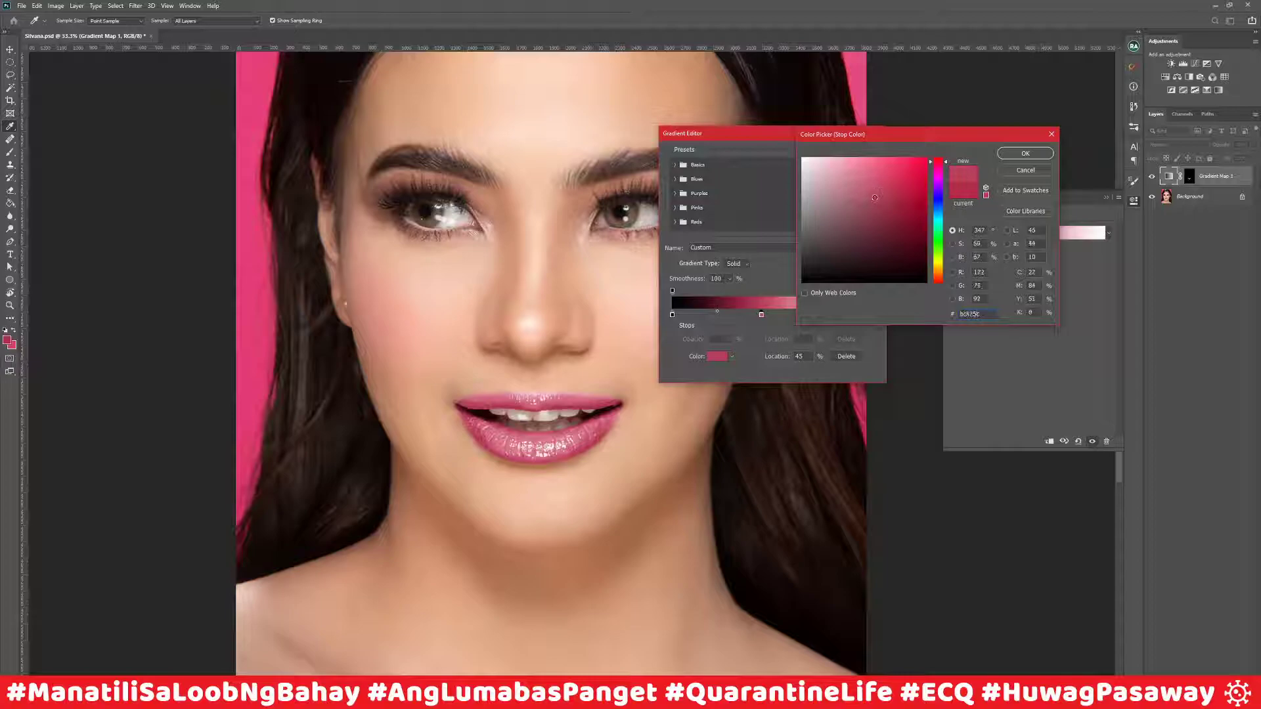
click(1025, 154)
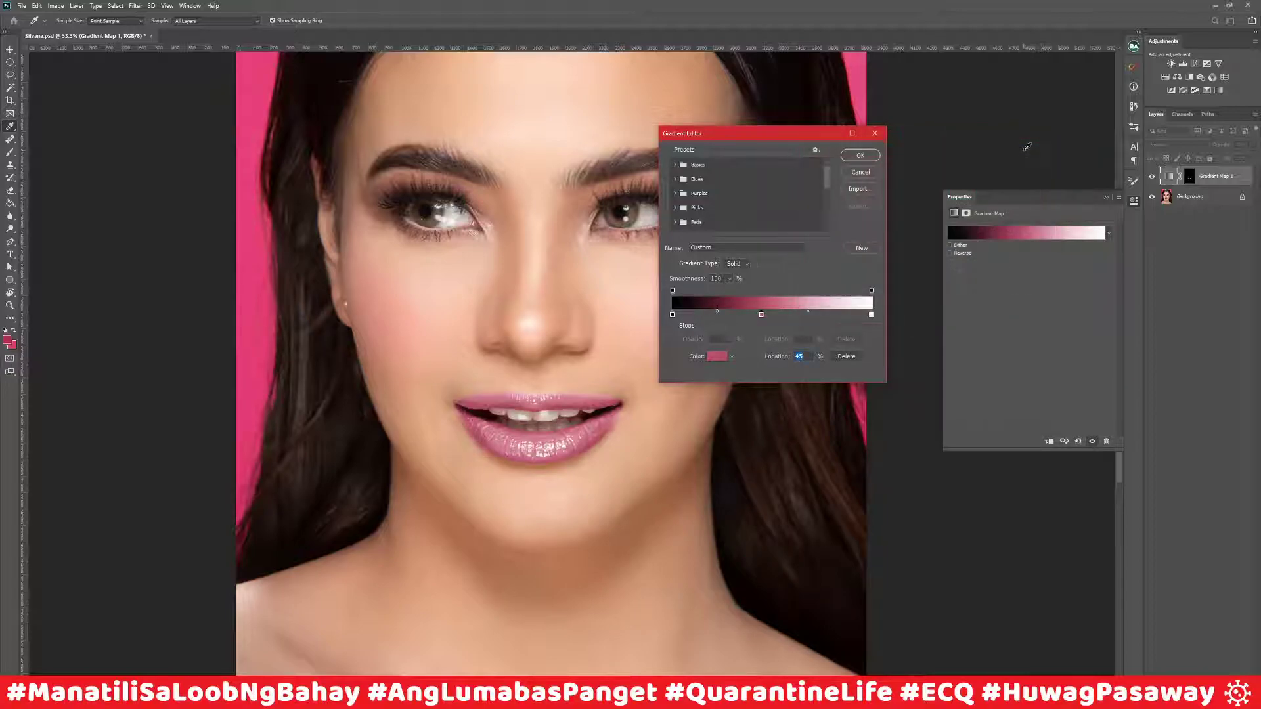
click(860, 155)
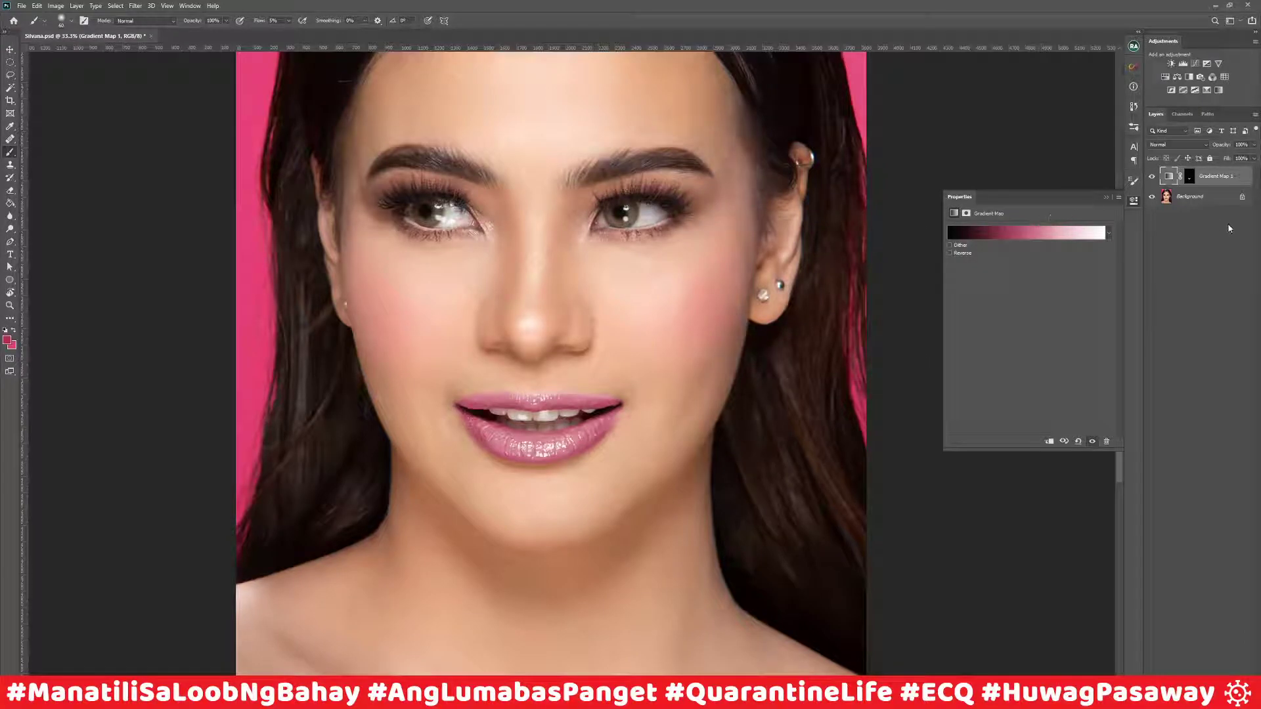
Step: Delete the Gradient Map layer and close its adjustment properties
key(Delete)
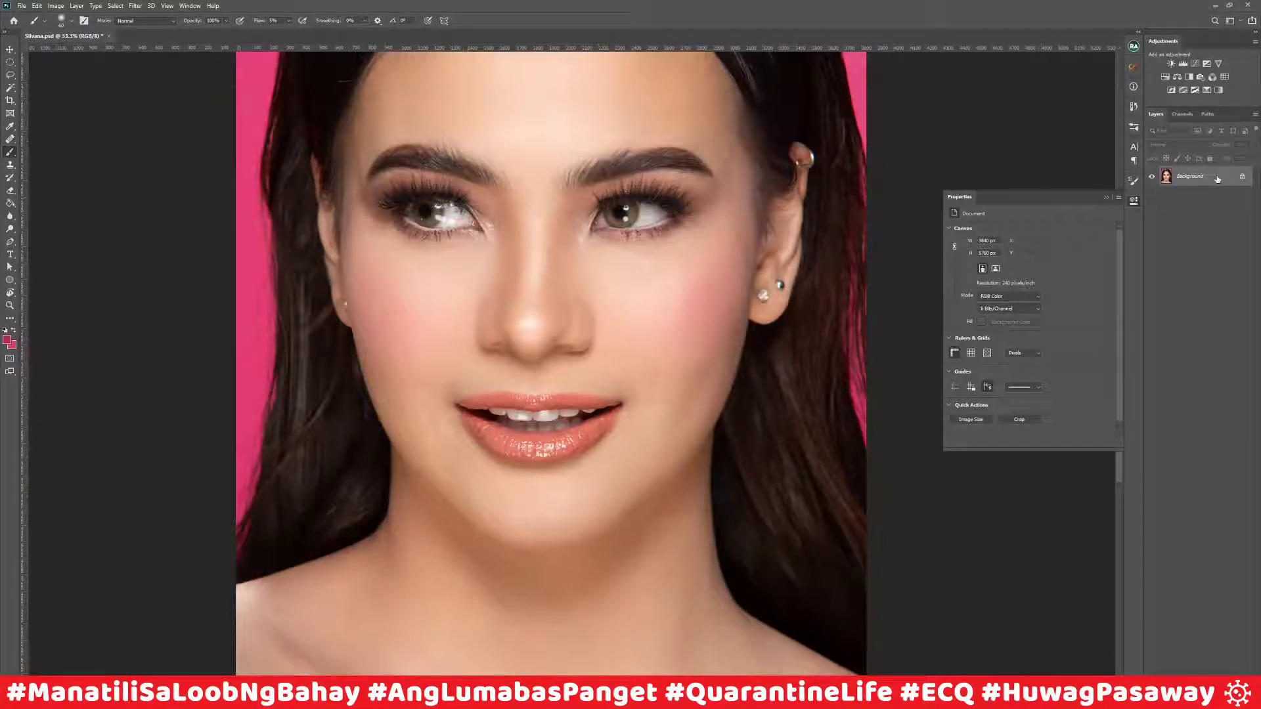
click(1109, 196)
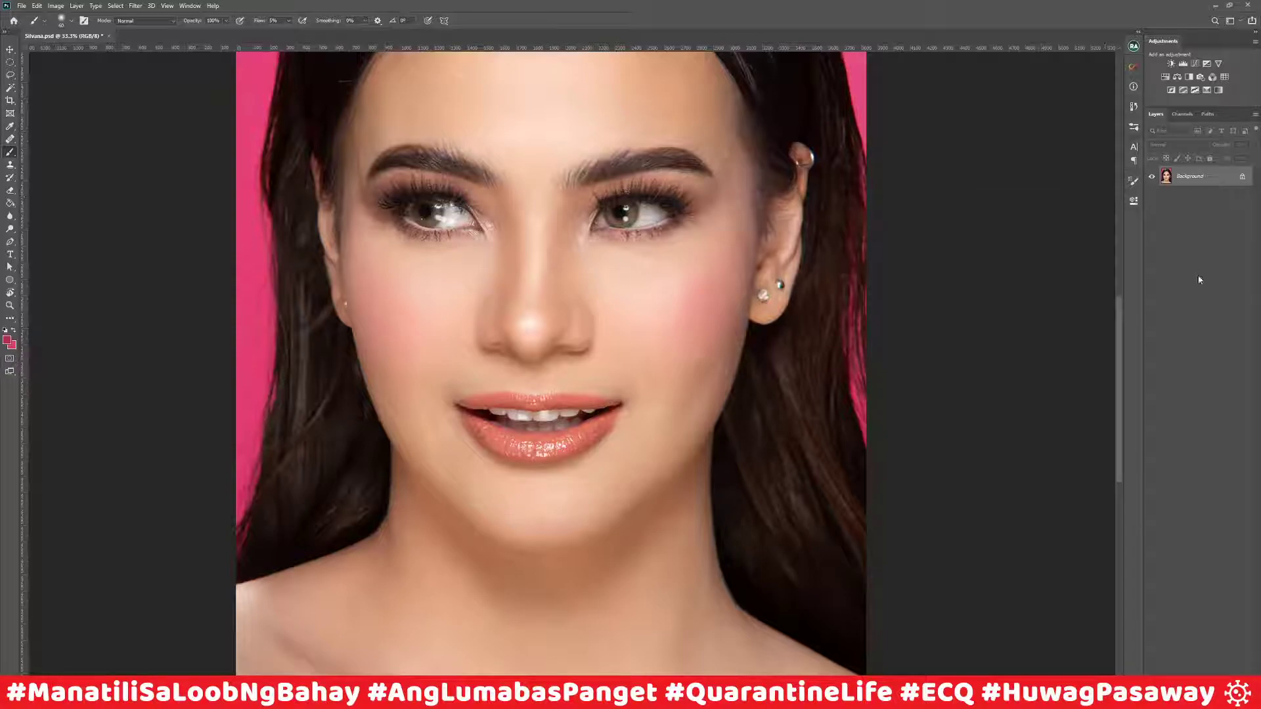
Step: Add a Curves adjustment layer and replace its default mask with one made from the saved Lips selection
click(1197, 64)
right_click(1191, 178)
click(1189, 197)
click(135, 5)
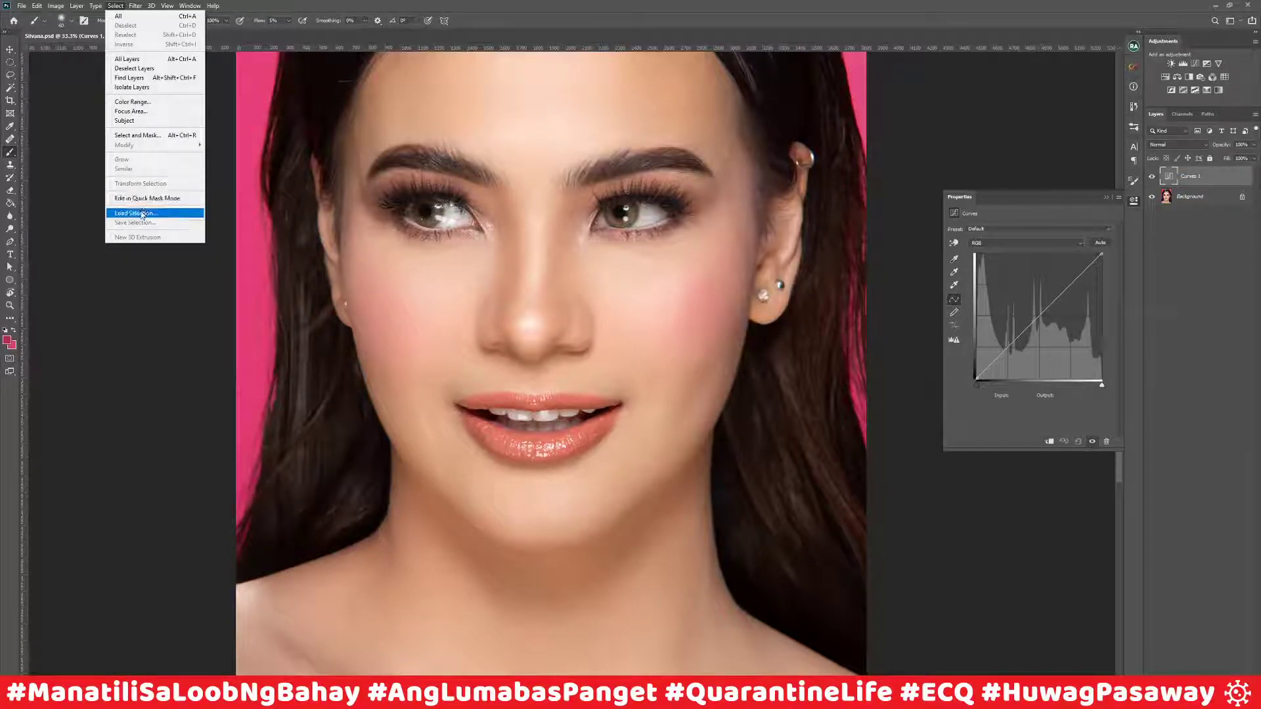
click(151, 213)
key(Return)
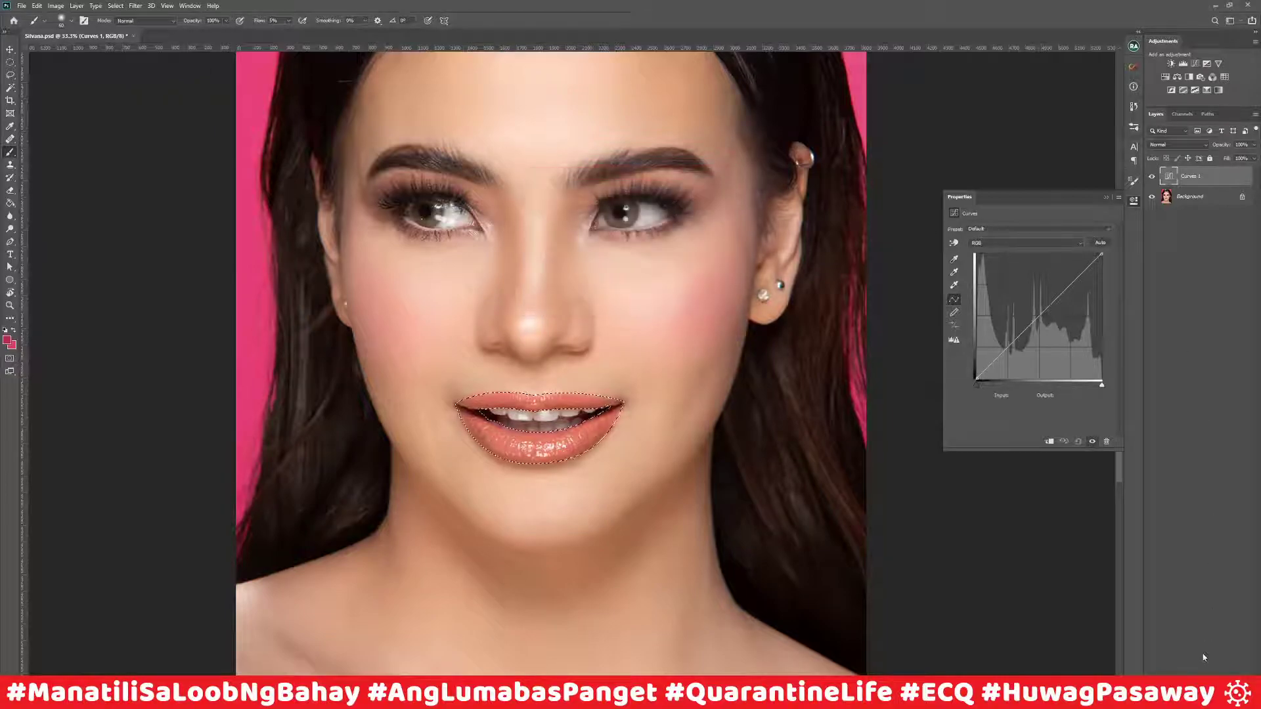
click(1189, 700)
Step: Set the Curves white-point target to a darker magenta and sample the upper lip as the white point
click(1168, 178)
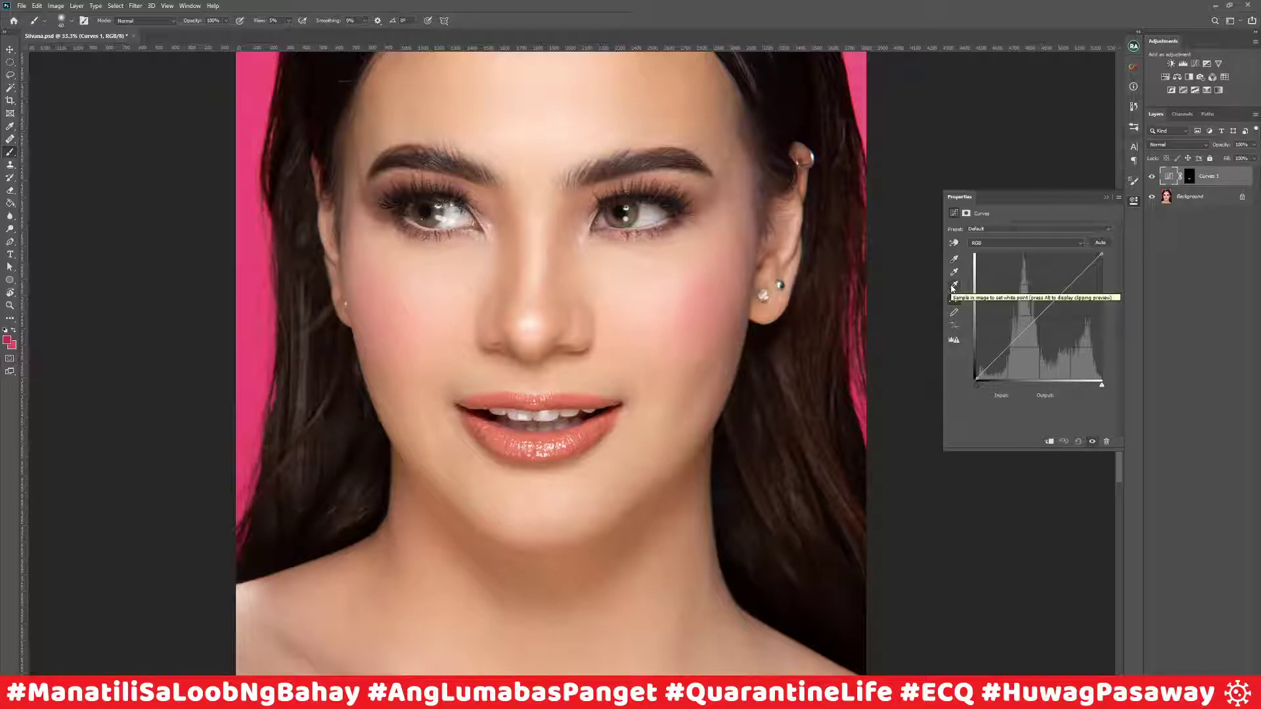
double_click(954, 286)
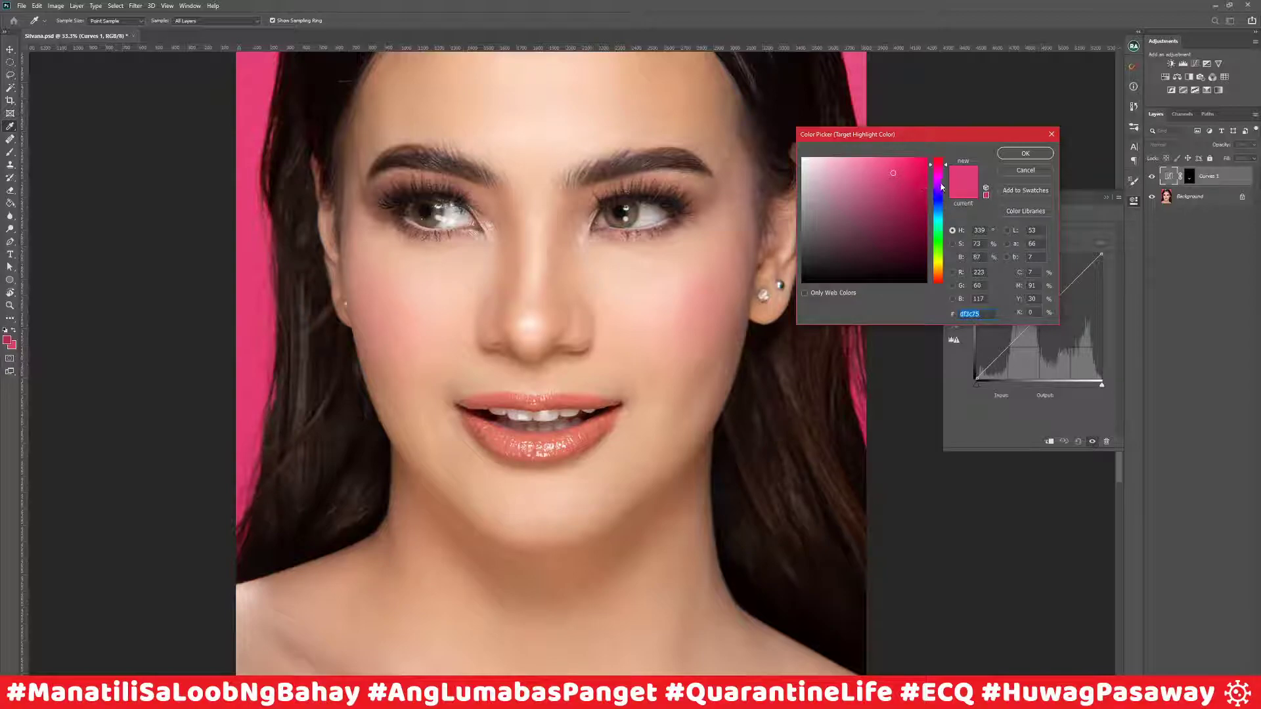
mouse_move(894, 174)
mouse_down()
mouse_move(907, 233)
mouse_move(895, 211)
mouse_move(903, 217)
mouse_up()
click(1040, 156)
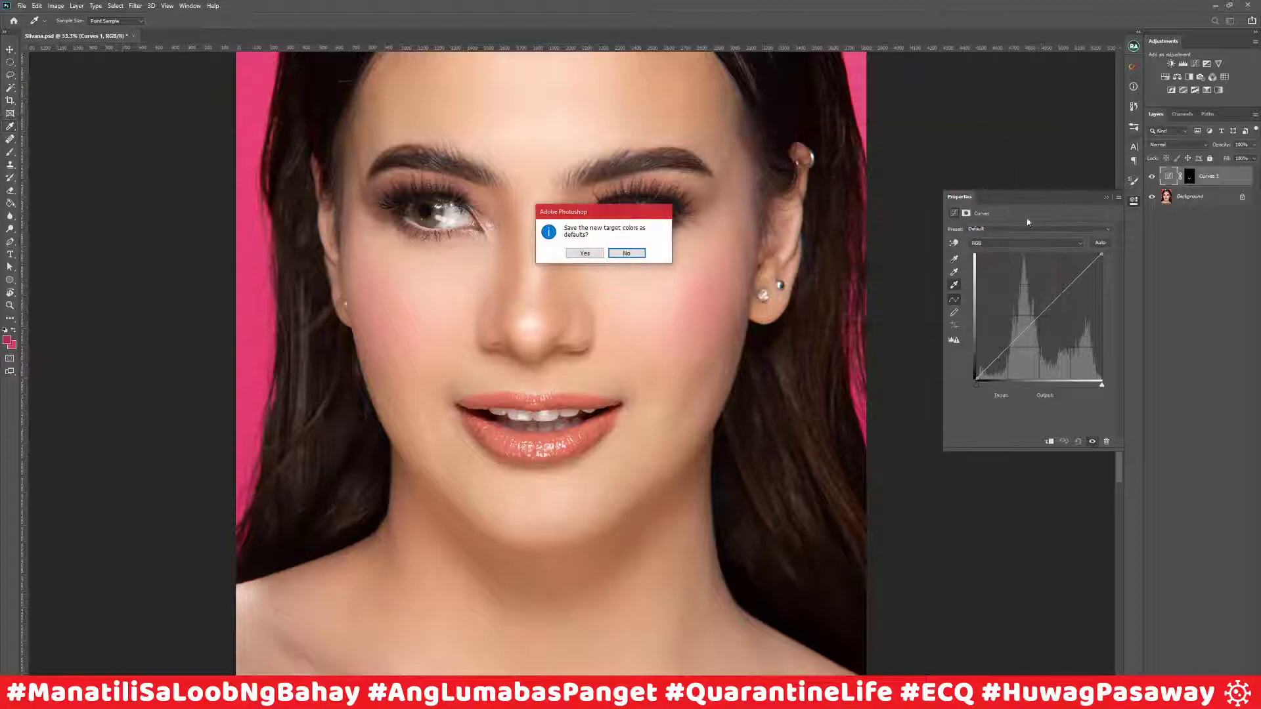
click(602, 258)
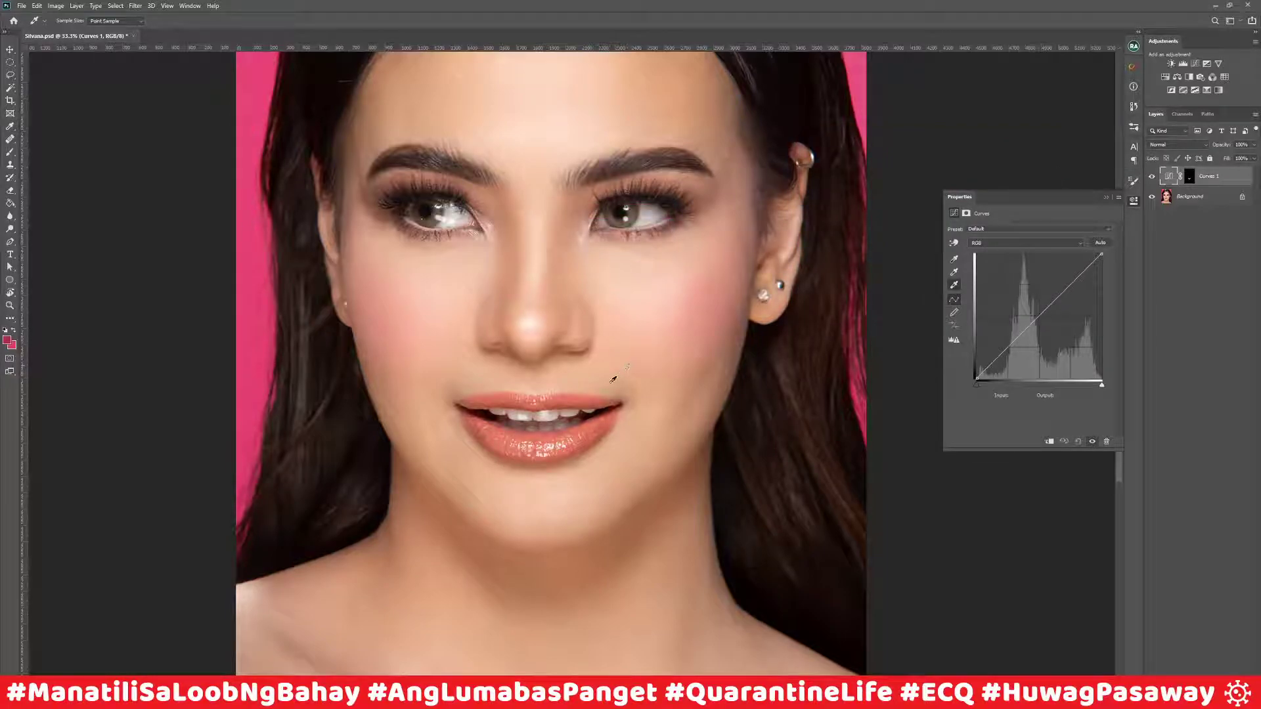
click(577, 396)
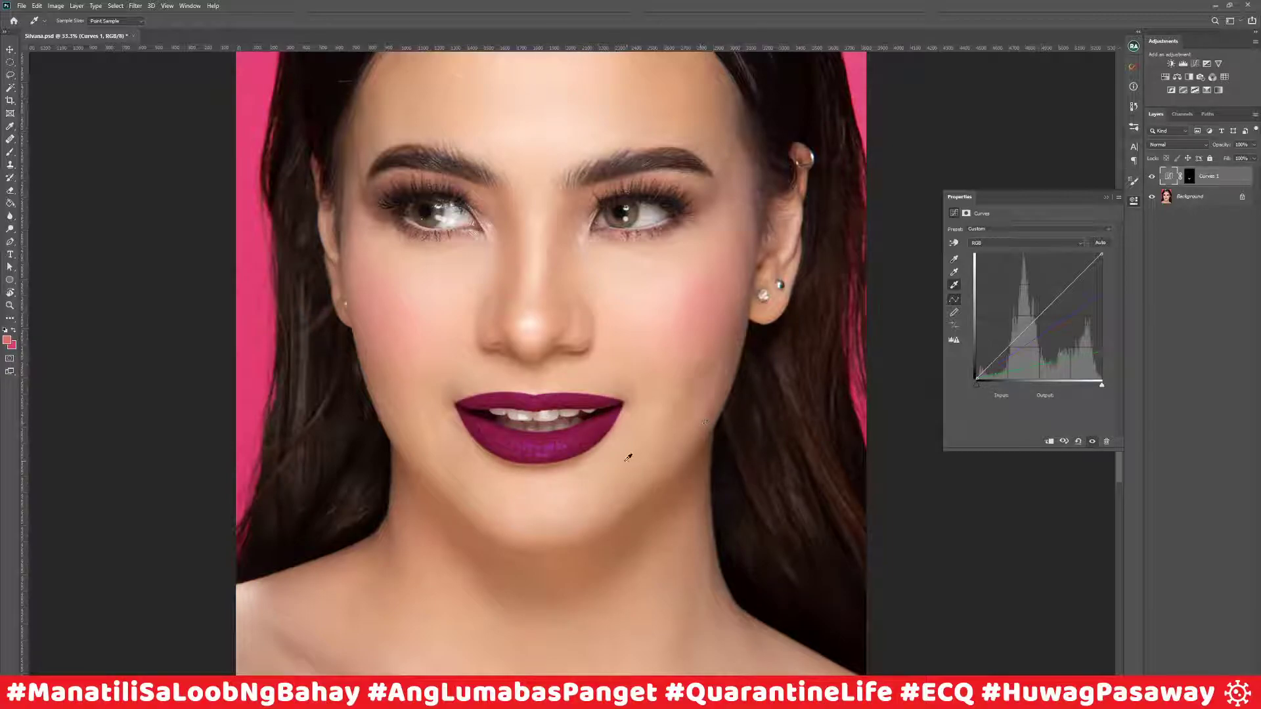
Step: In the Curves layer's blending options, lower the underlying layer's Blend If highlight limit to 147 and split it to 147/255
click(10, 49)
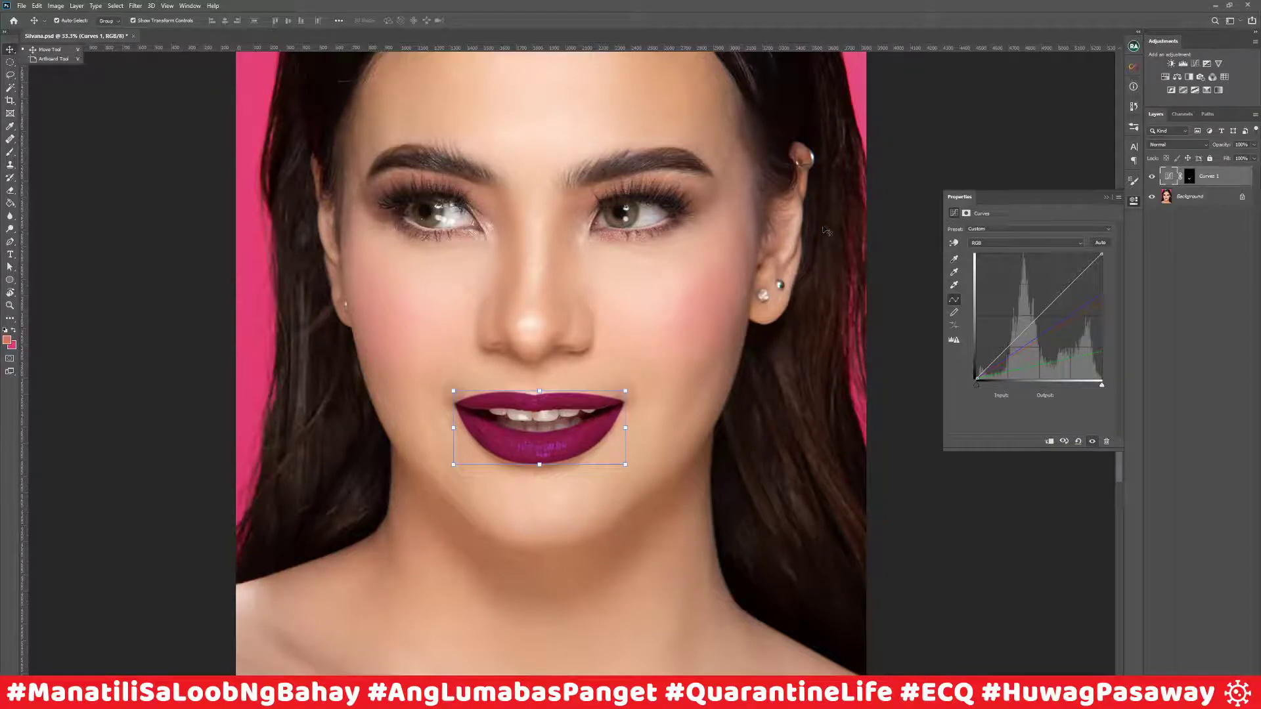
double_click(1240, 177)
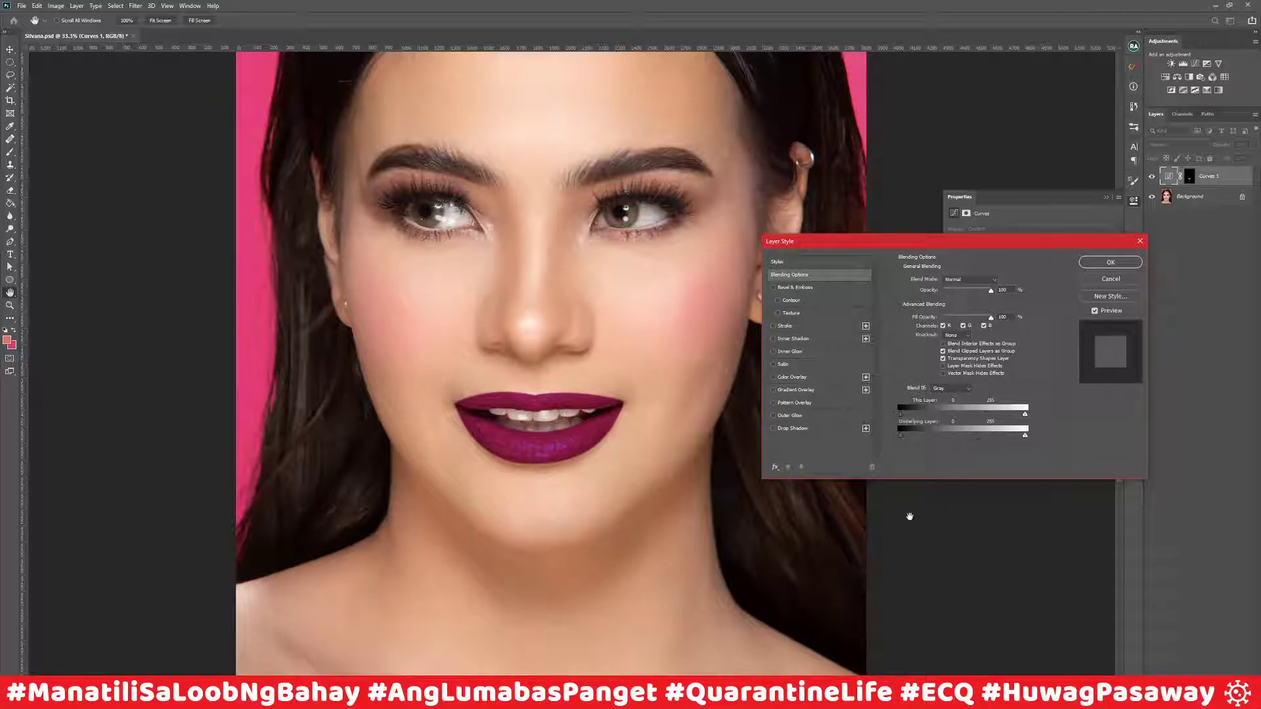
drag(1025, 437, 973, 439)
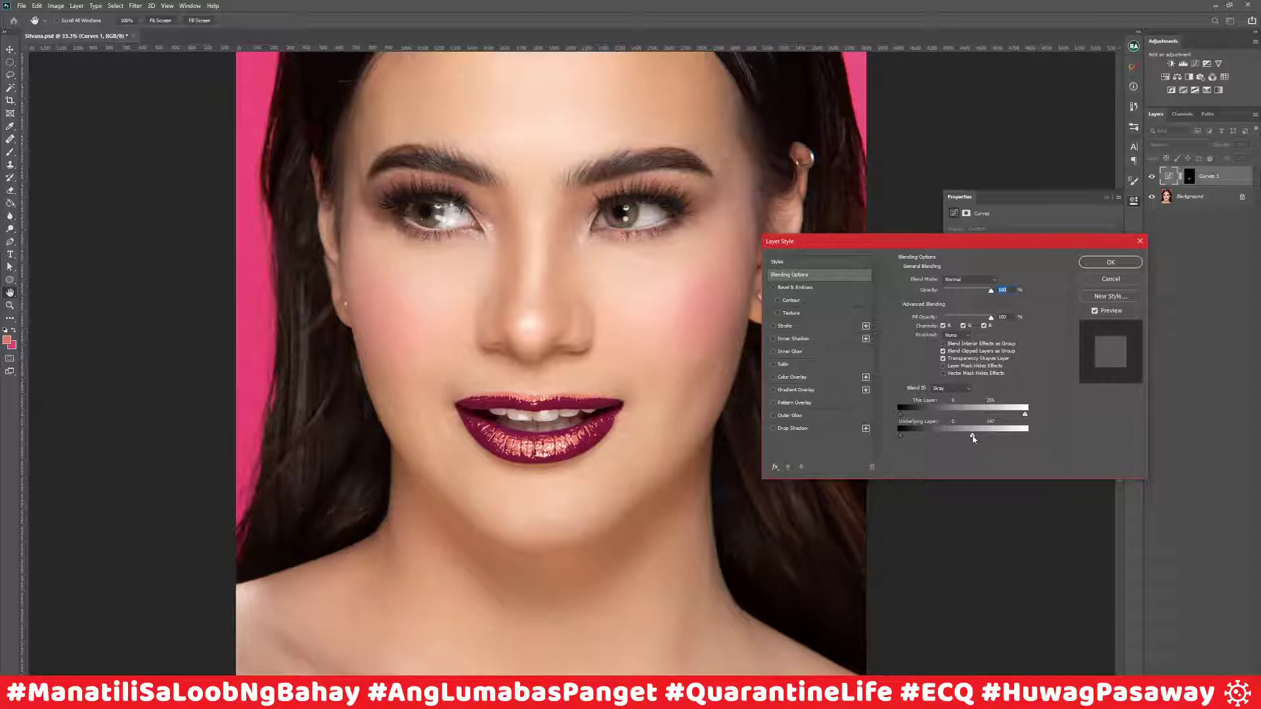
key(alt)
drag(973, 435, 1054, 435)
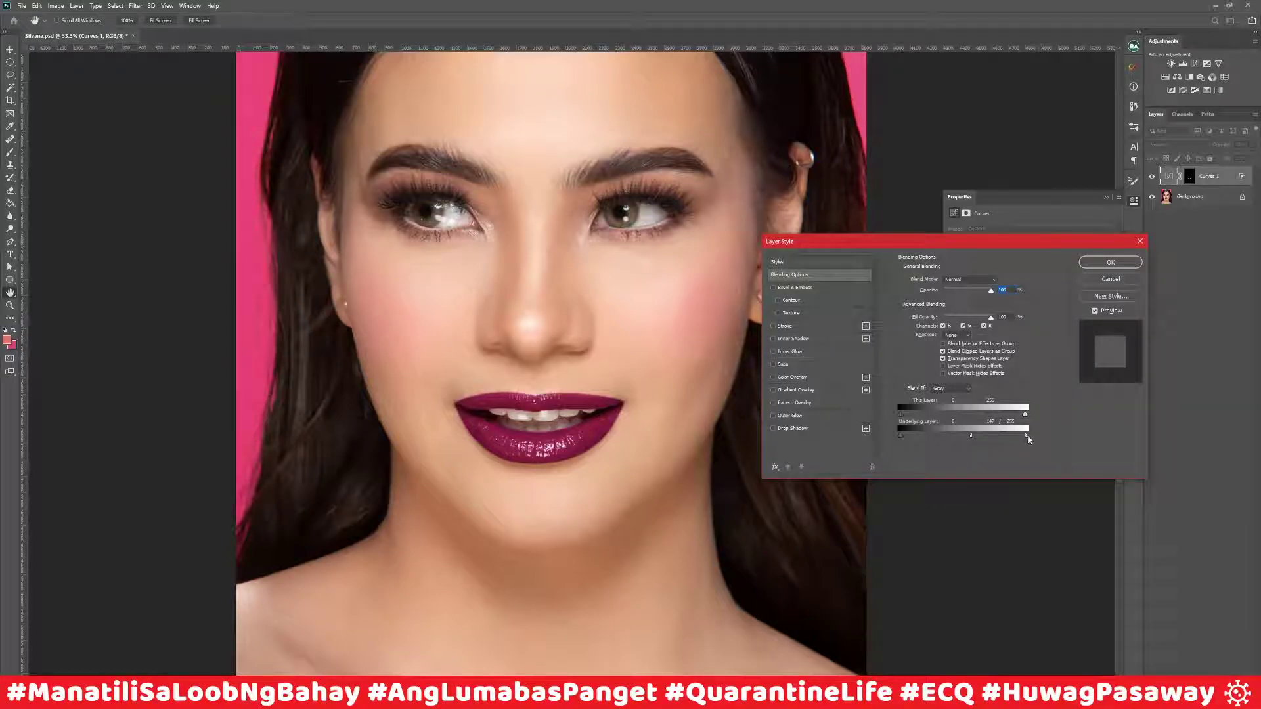
Step: Shift the underlying highlight split to about 175/255, split the underlying shadow slider as well, and apply the blending options
key(alt)
drag(973, 439, 967, 440)
mouse_move(965, 436)
mouse_down()
mouse_move(1010, 435)
mouse_move(966, 435)
mouse_move(988, 435)
mouse_up()
mouse_move(901, 436)
mouse_down()
mouse_move(934, 436)
mouse_move(892, 431)
mouse_up()
key(alt)
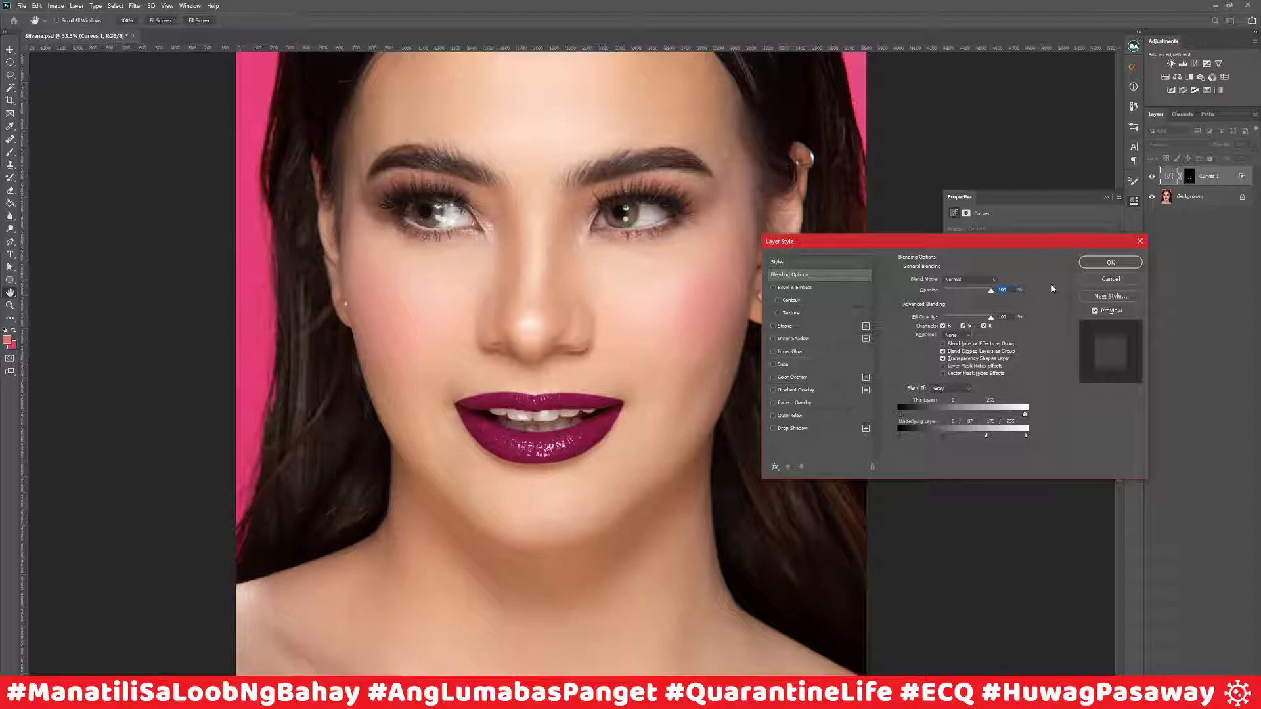
click(1092, 264)
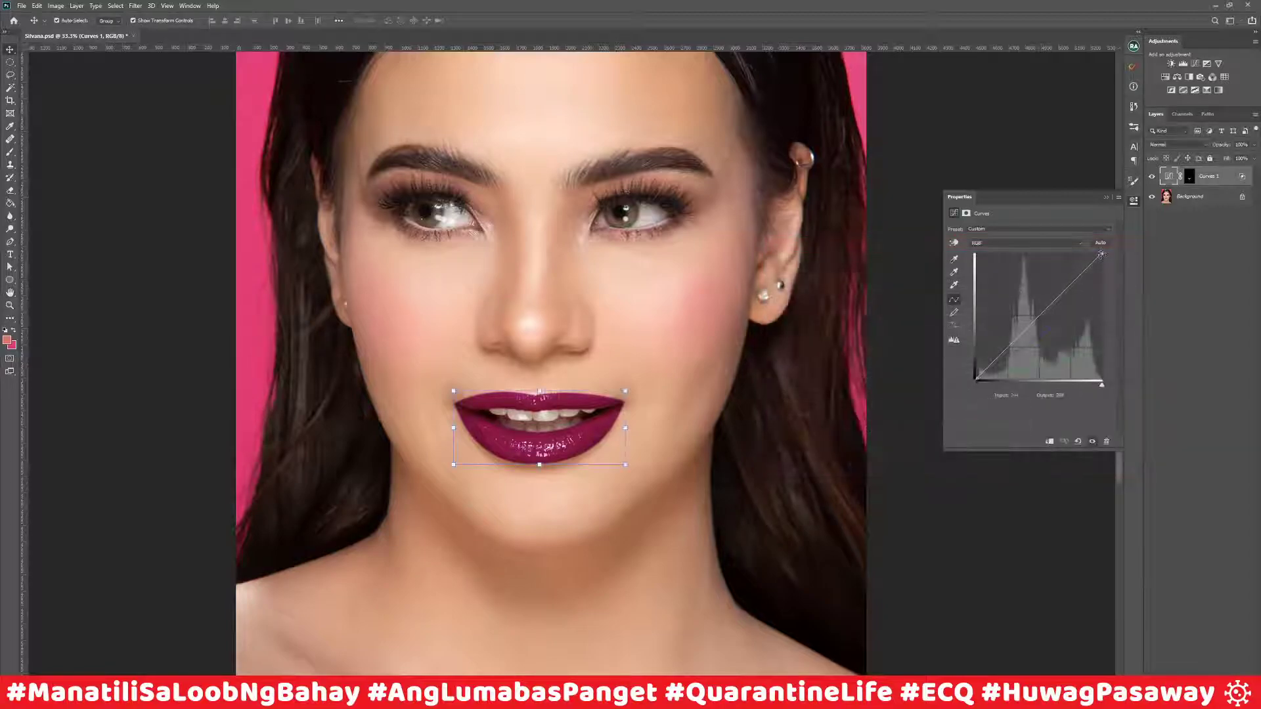
Step: Set the Curves white-point target to dark plum #502333, save it as the default, and sample the upper lip as the white point
double_click(955, 287)
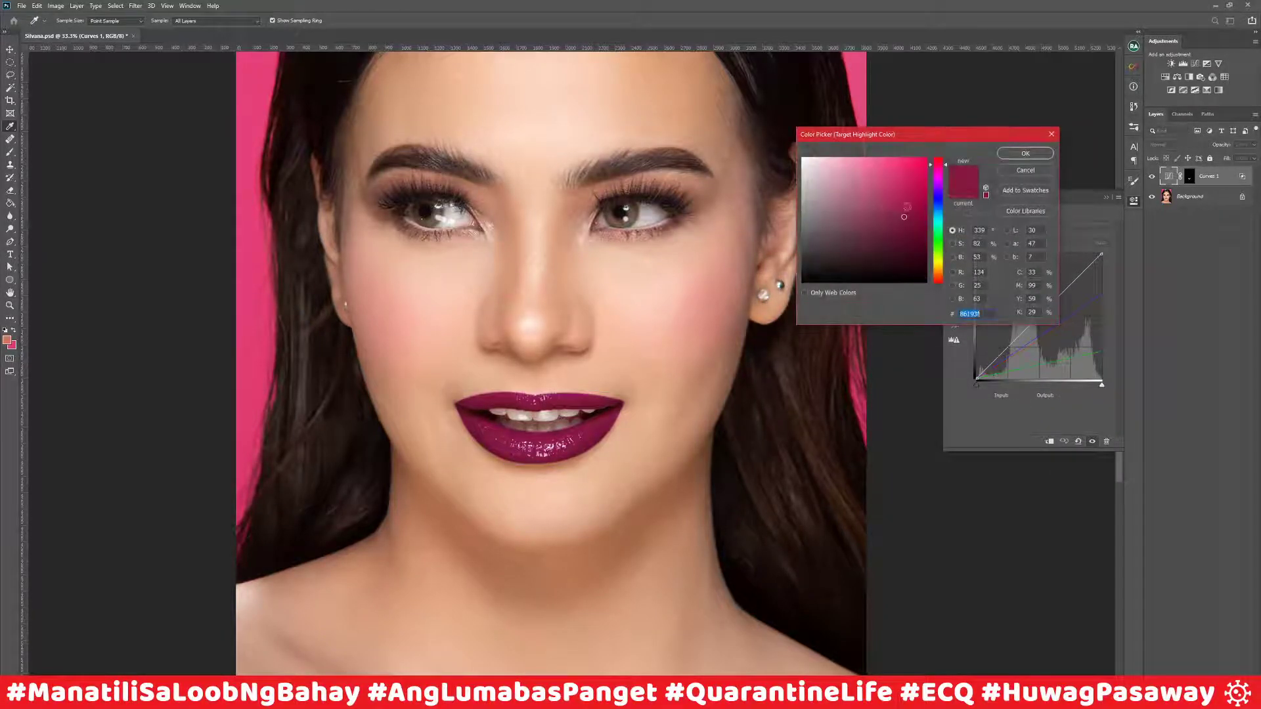
click(1025, 153)
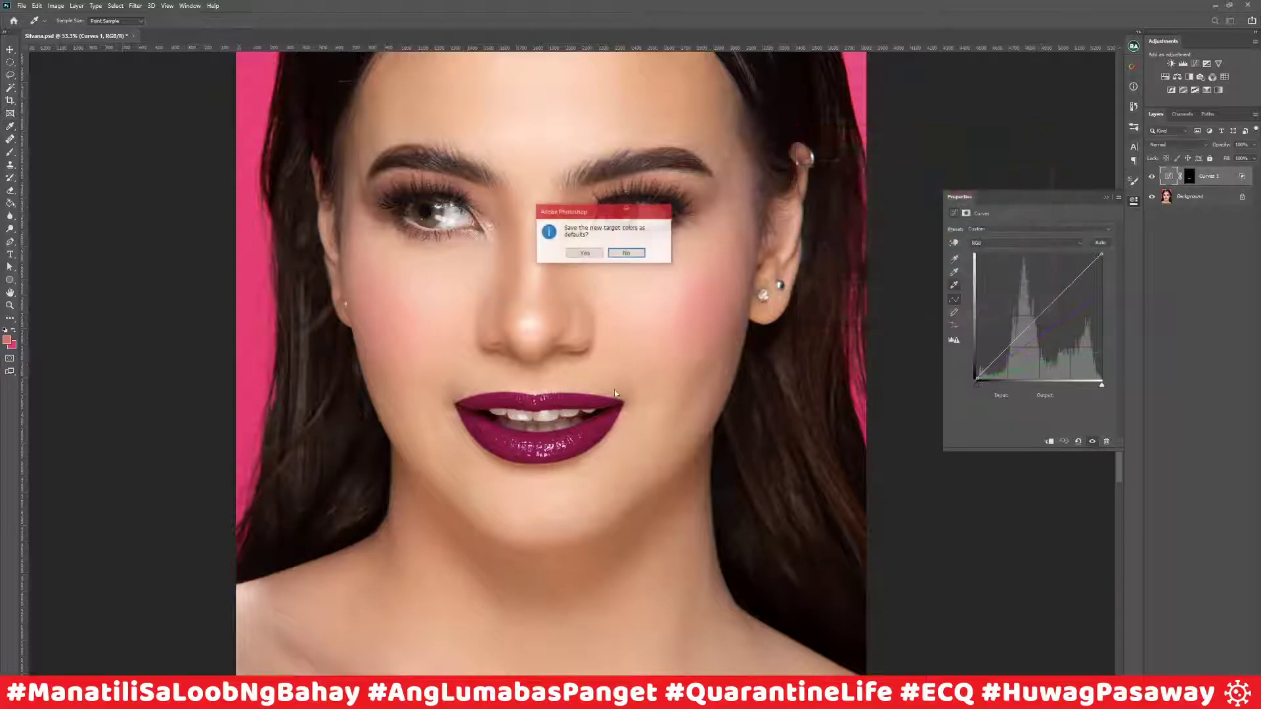
click(587, 254)
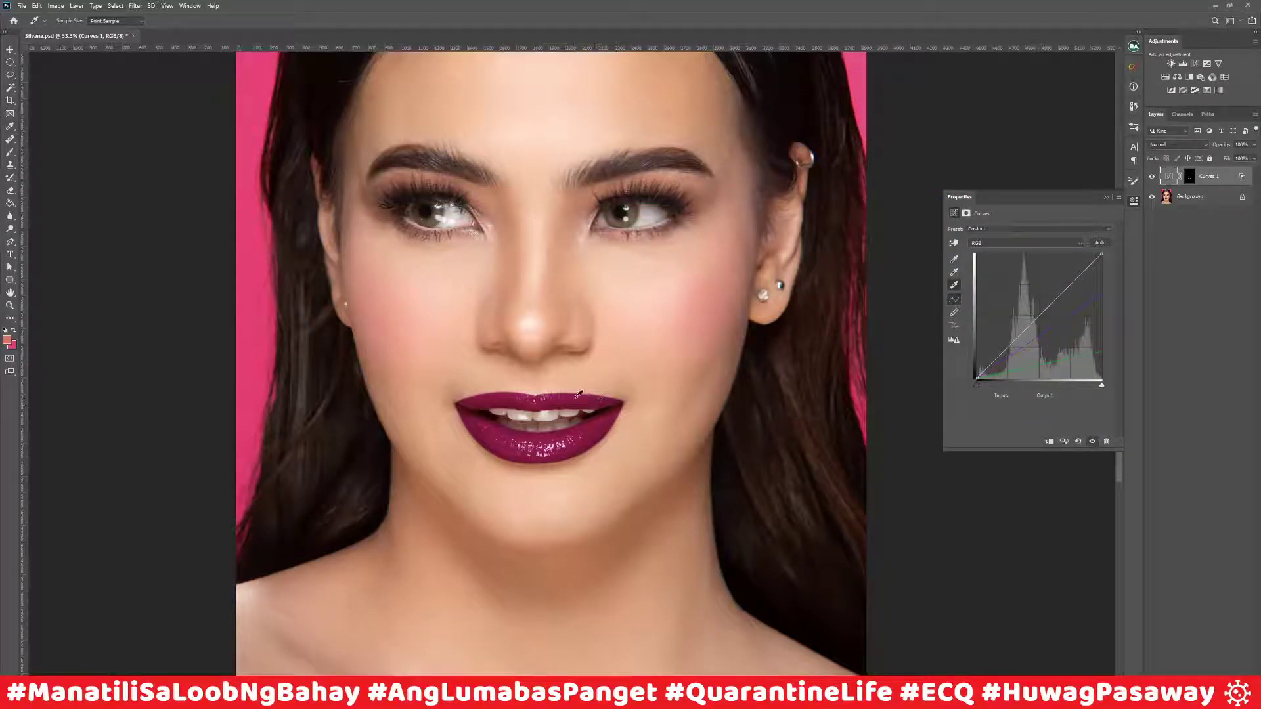
click(578, 395)
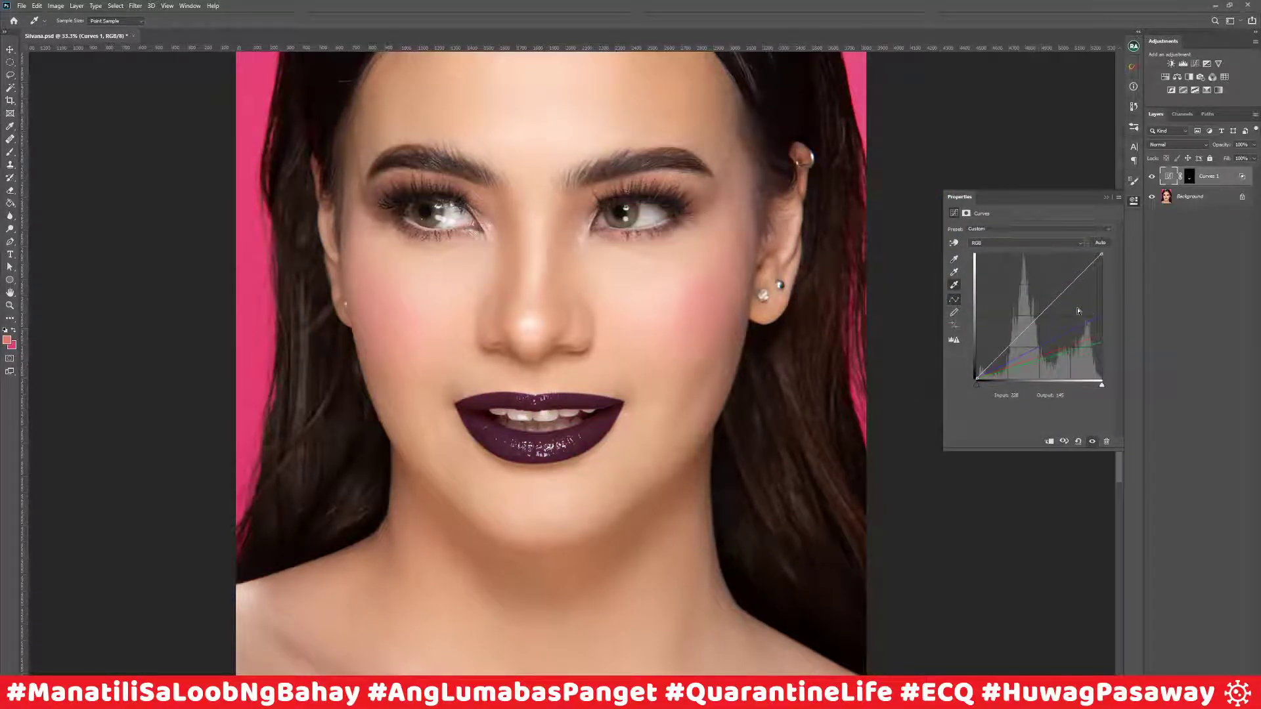
Step: Examine the Red, Green and Blue channel curves of the Curves adjustment one after another
click(993, 243)
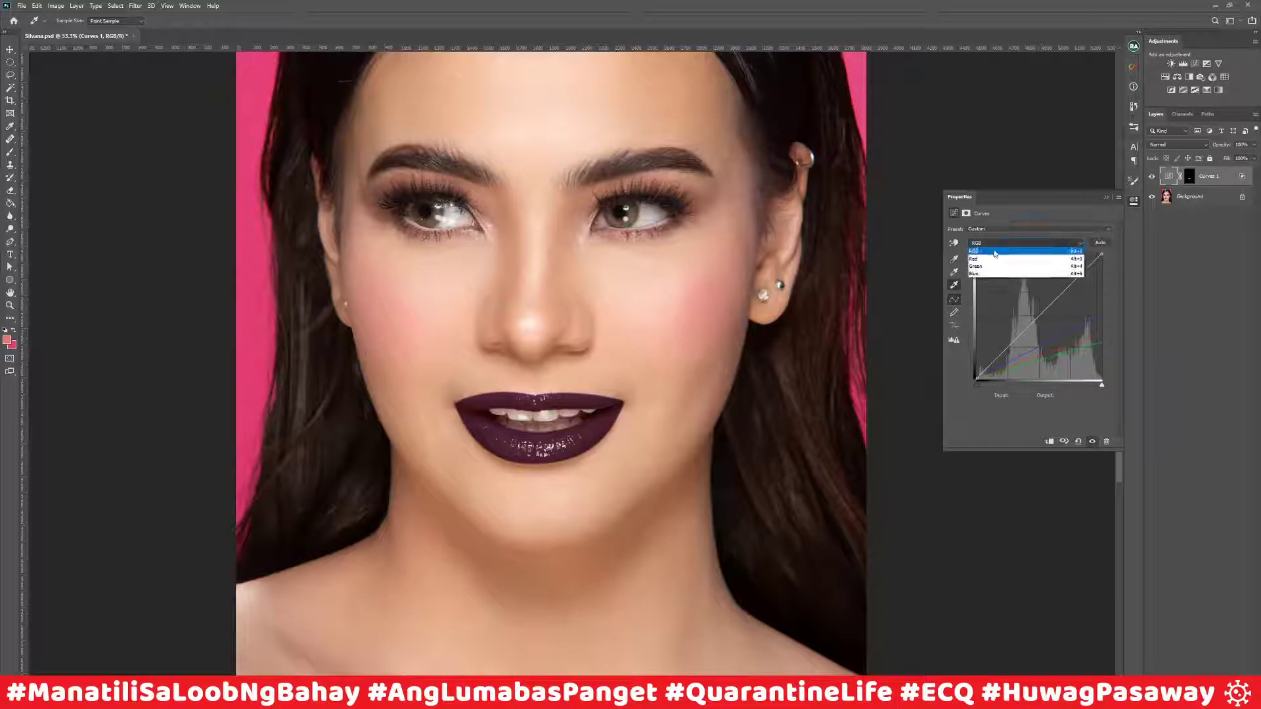
click(995, 264)
click(1031, 244)
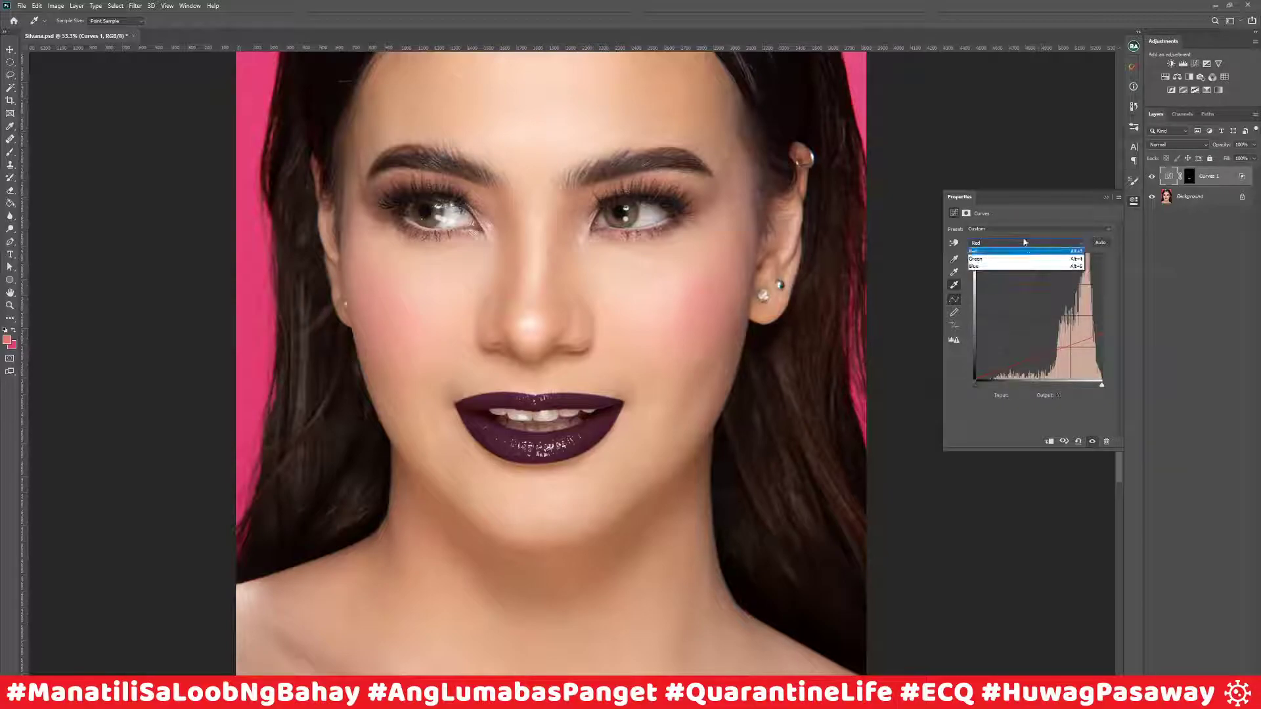
click(999, 269)
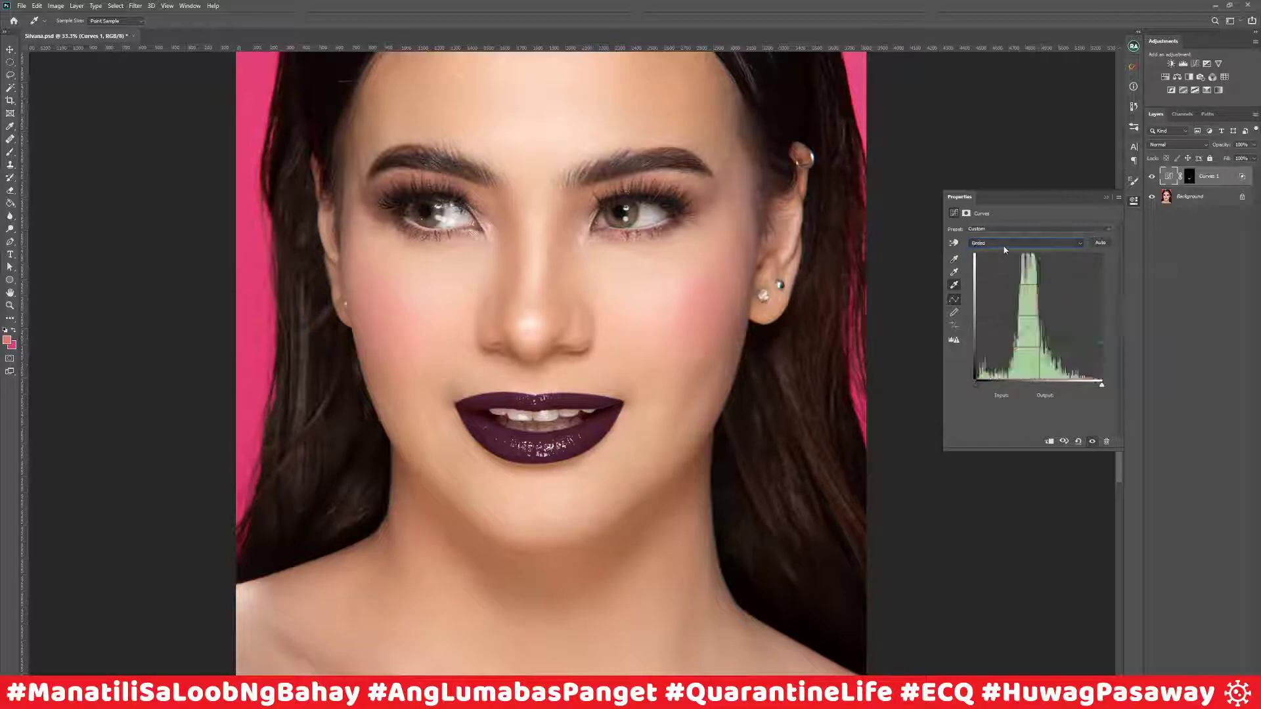
click(1011, 245)
click(1012, 276)
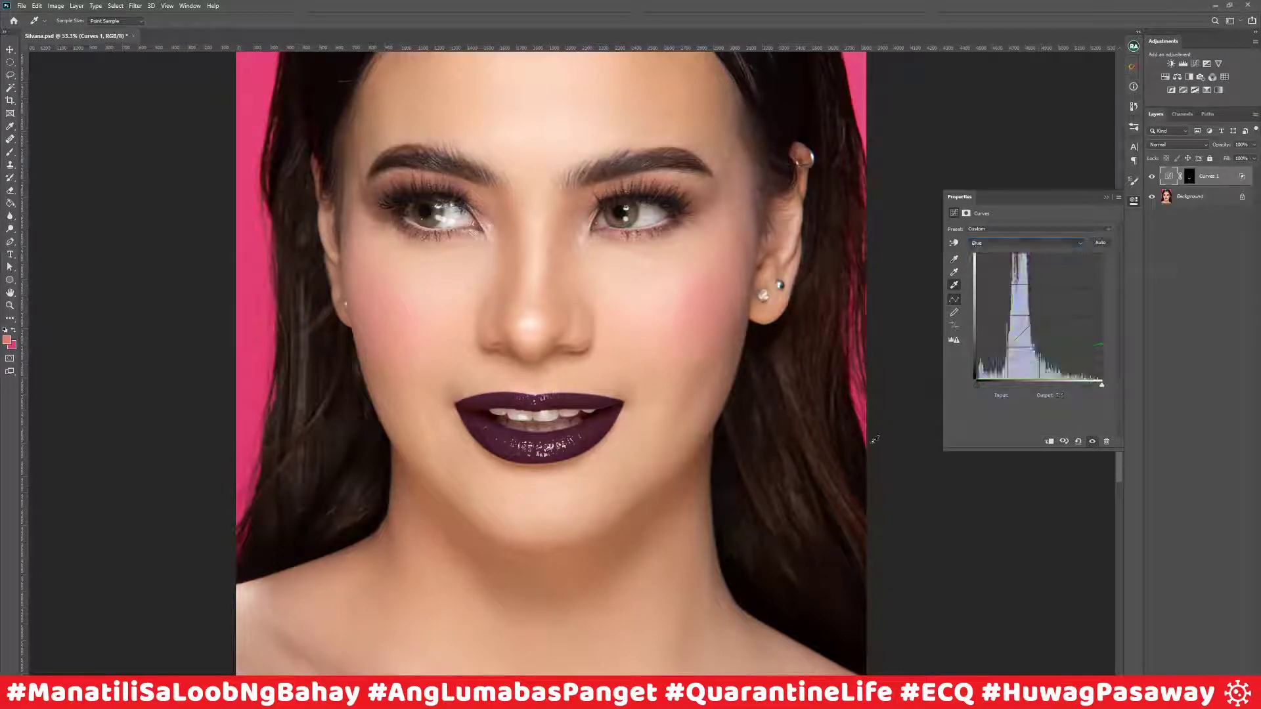
Step: Set the Curves white-point target to bright pink #f3387a, save it as the default, and sample the upper lip as the white point
double_click(959, 289)
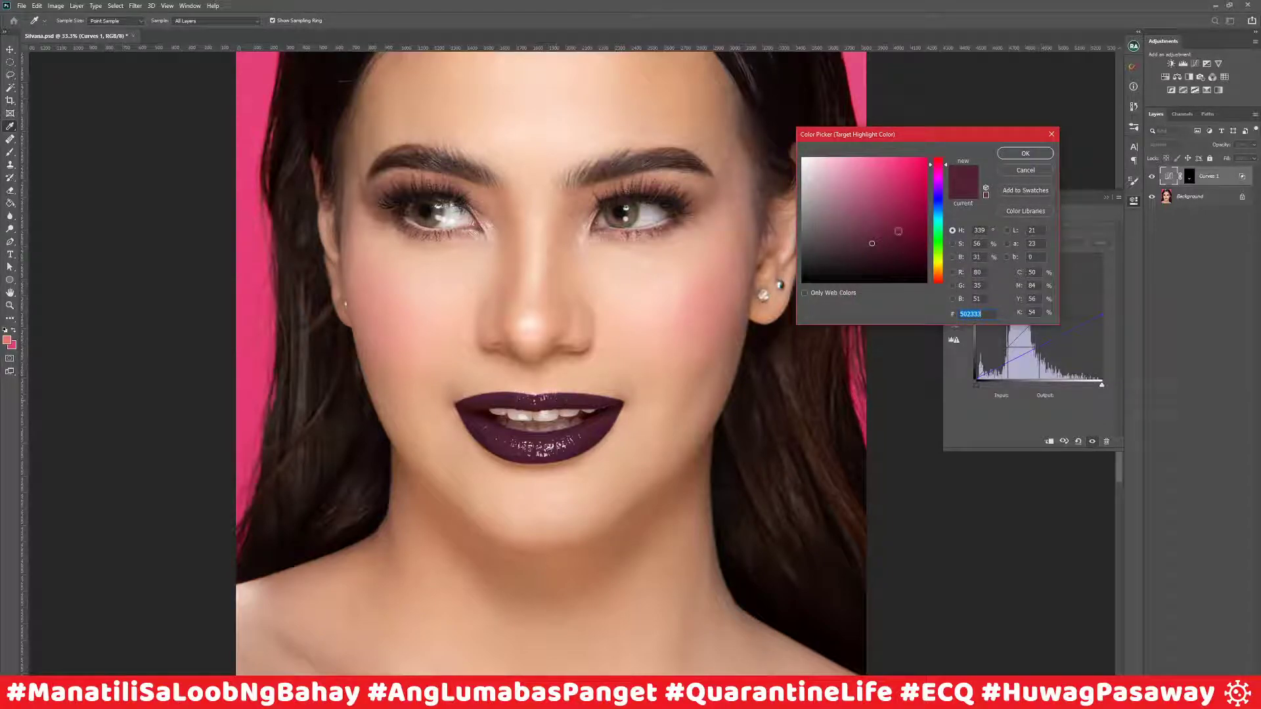
click(898, 163)
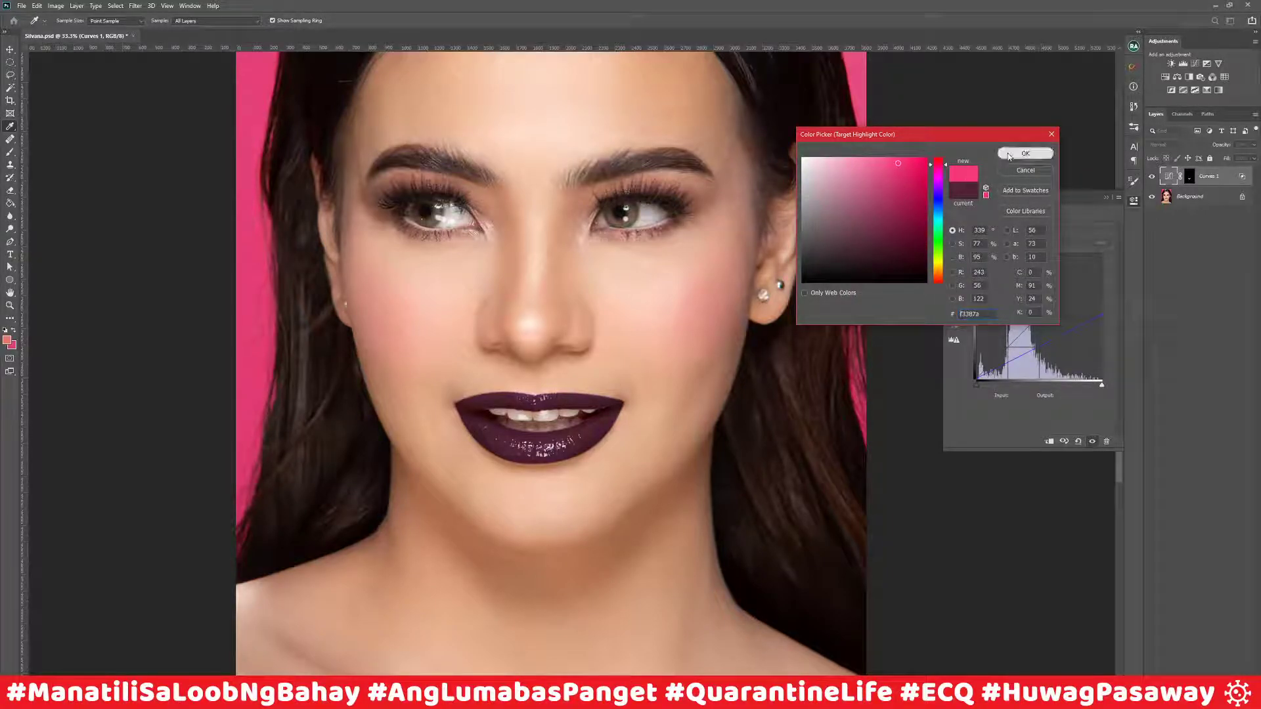
click(1026, 153)
click(583, 255)
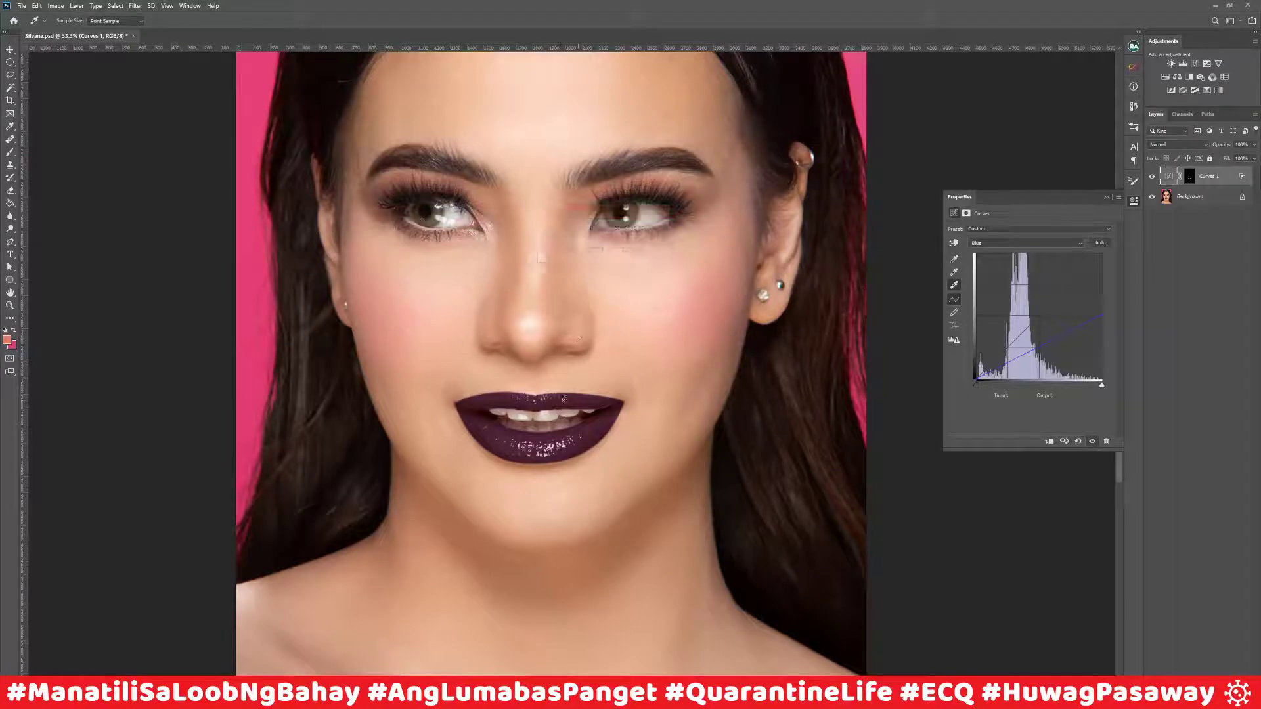
click(565, 400)
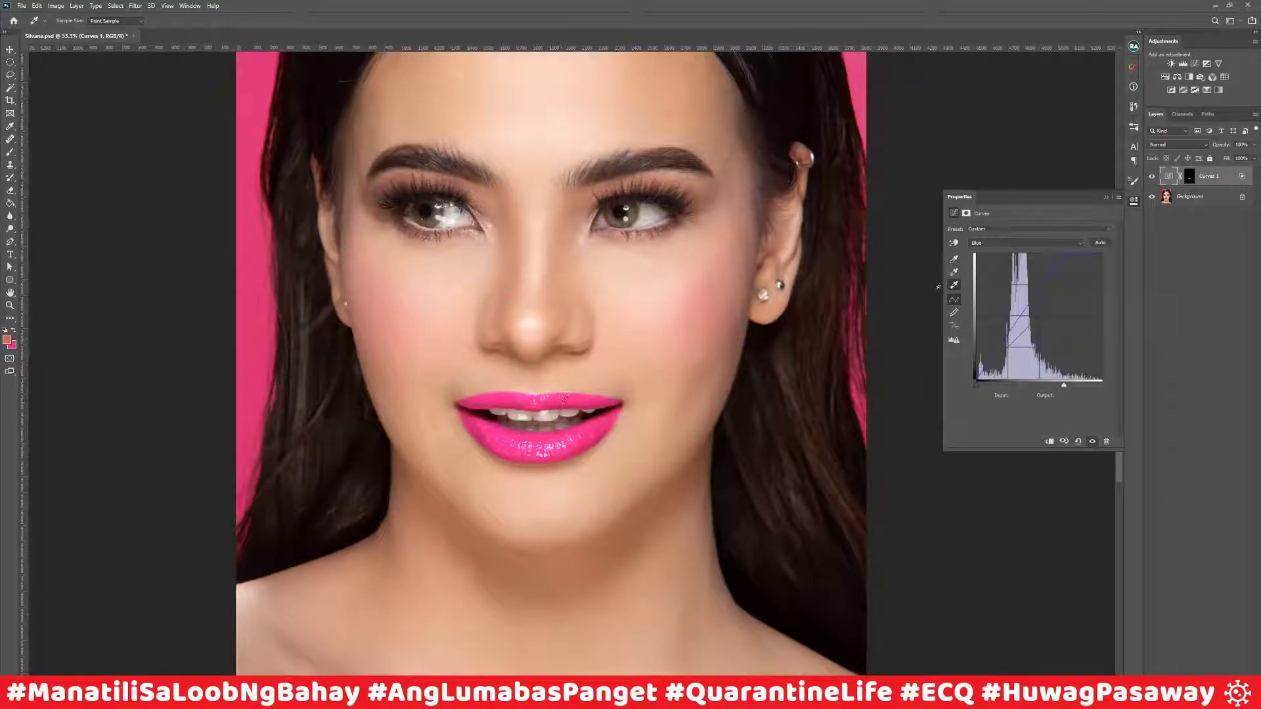
Step: Delete the Curves 1 adjustment layer above the Background
click(1252, 147)
mouse_move(1251, 159)
mouse_down()
mouse_move(1225, 158)
mouse_move(1259, 155)
mouse_up()
click(1219, 227)
click(1210, 179)
key(Delete)
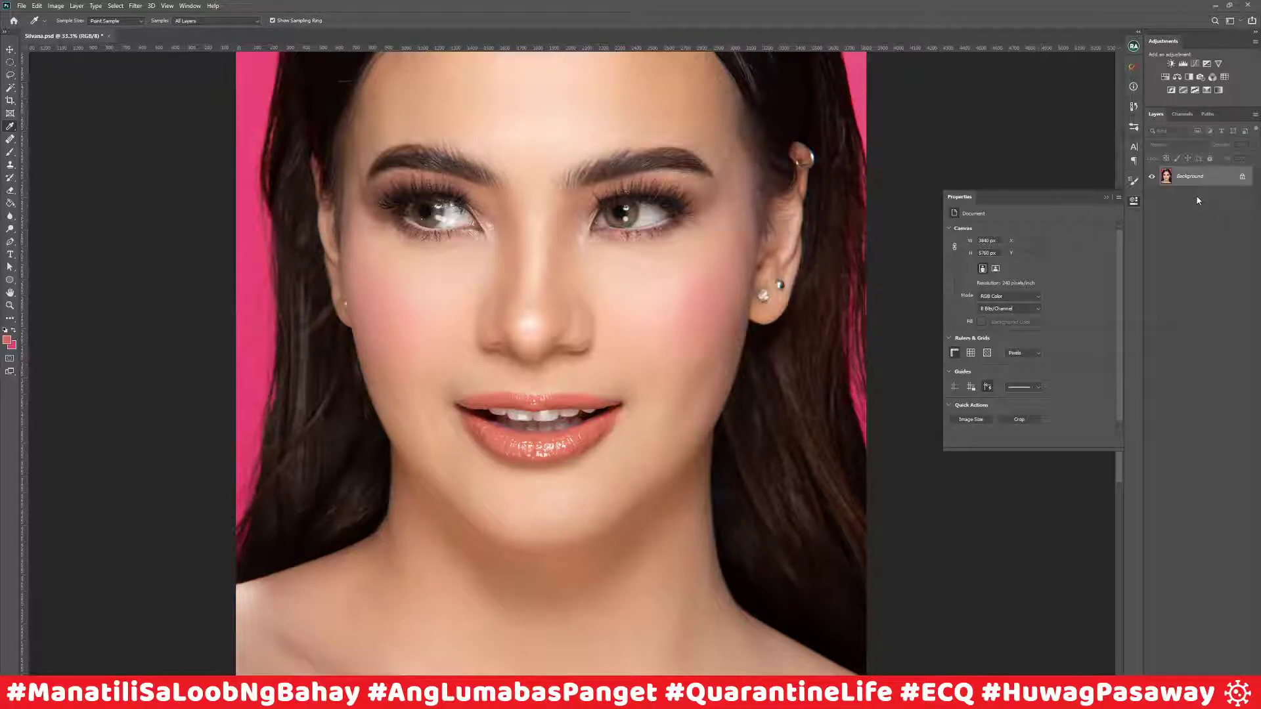
Step: Add an empty layer above the Background for retouching the lips
key(ctrl+1)
drag(651, 453, 654, 242)
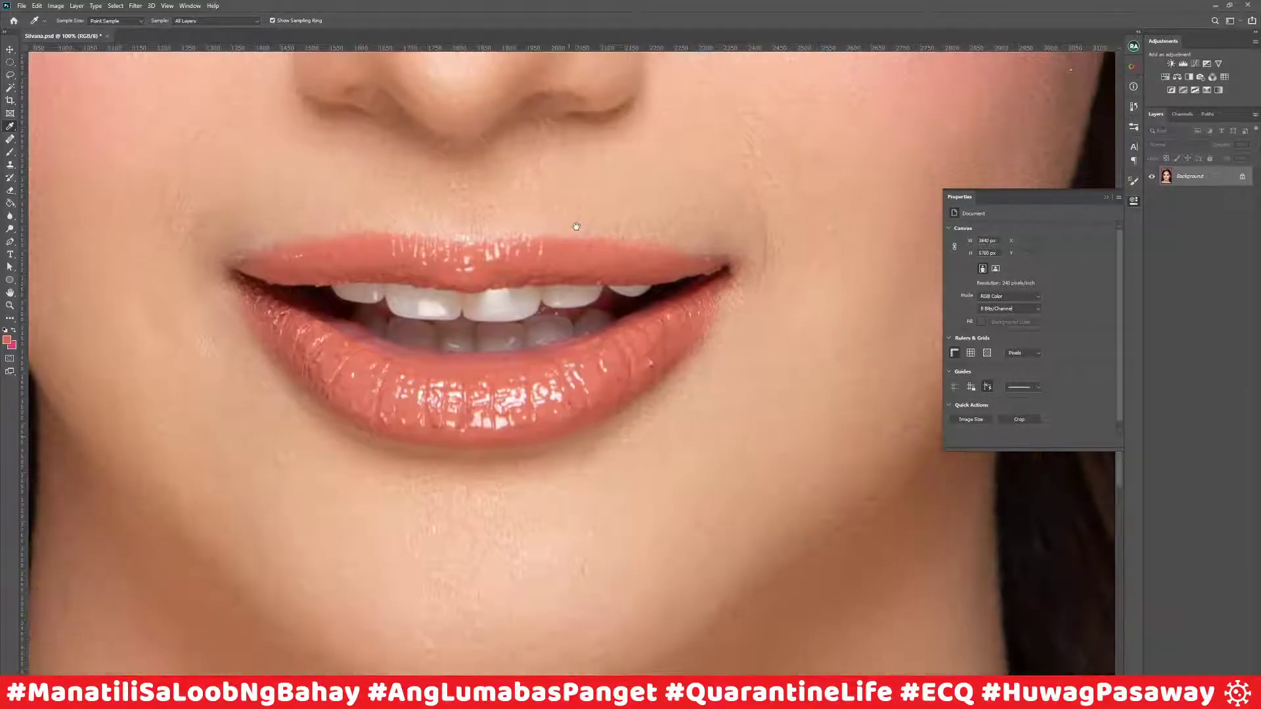
key(ctrl+plus)
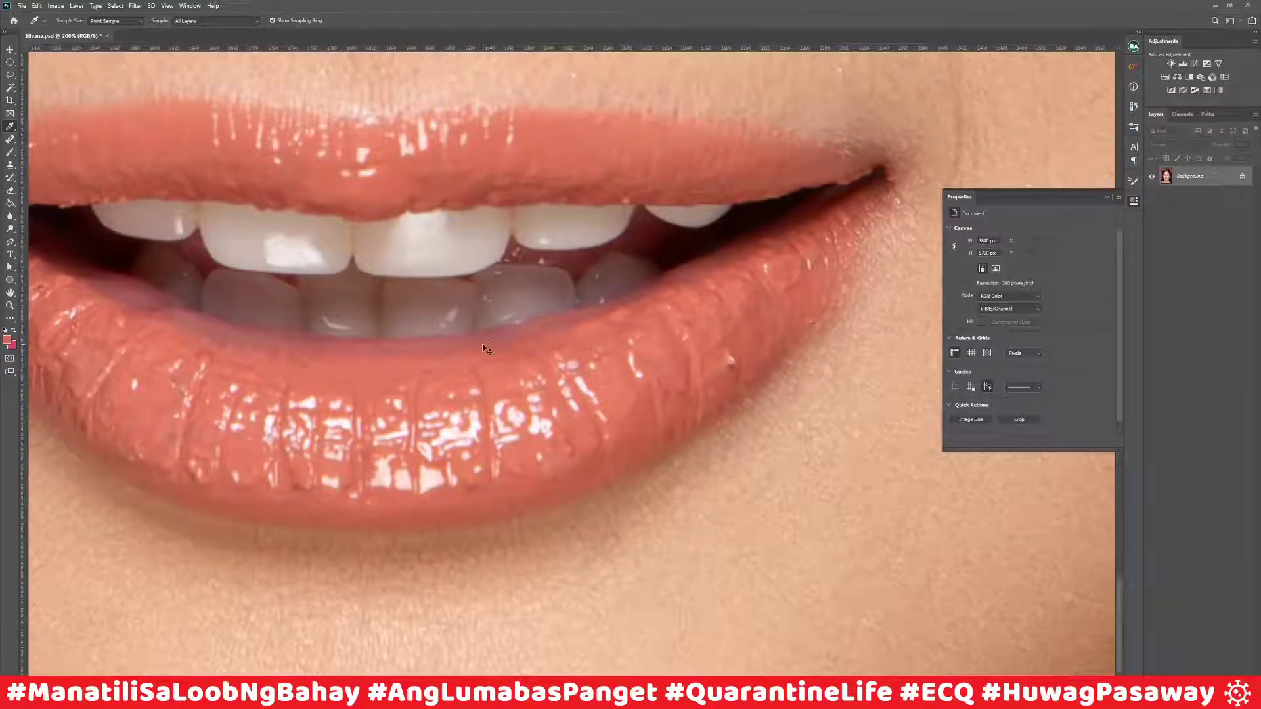
key(ctrl+minus)
key(ctrl+plus)
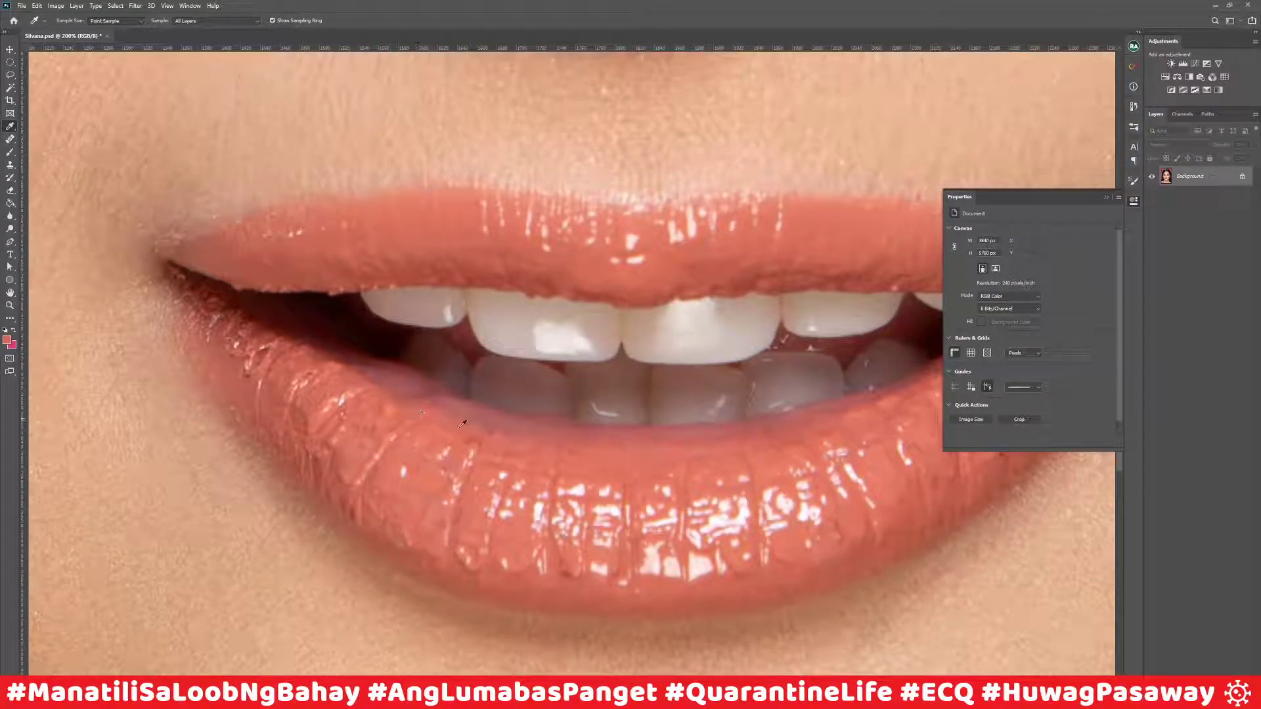
click(1106, 197)
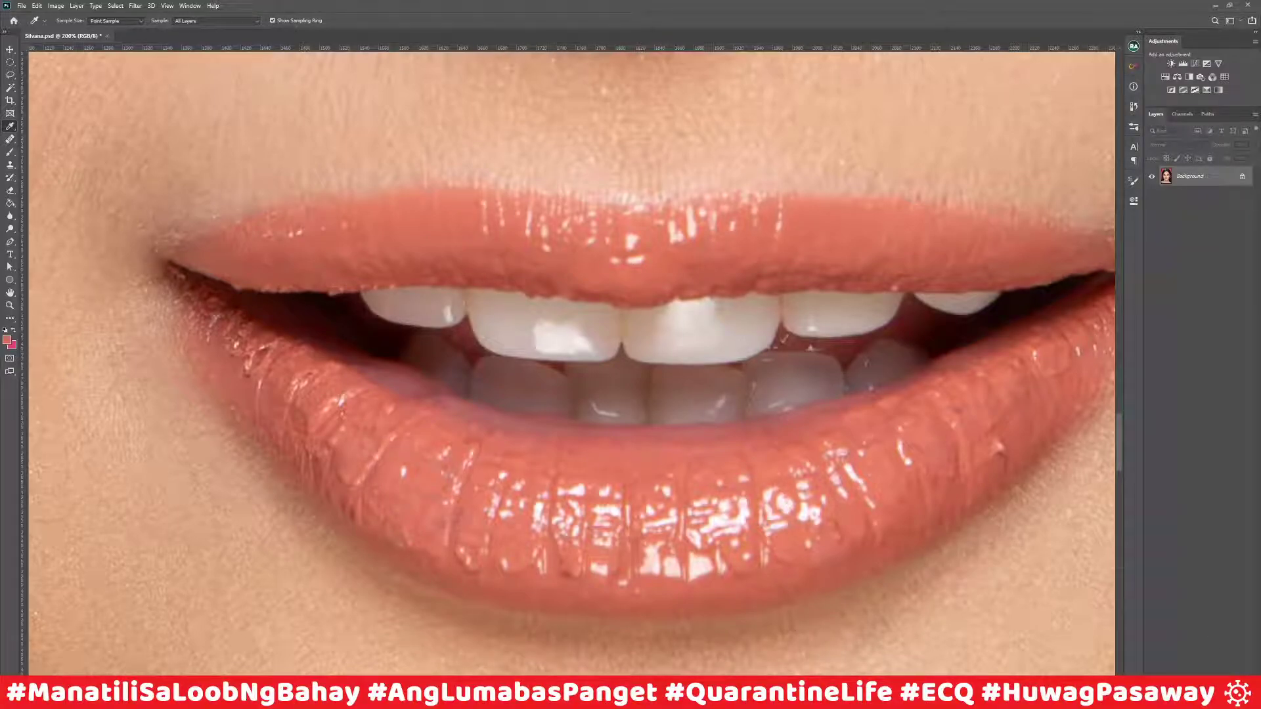
key(ctrl+shift+alt+n)
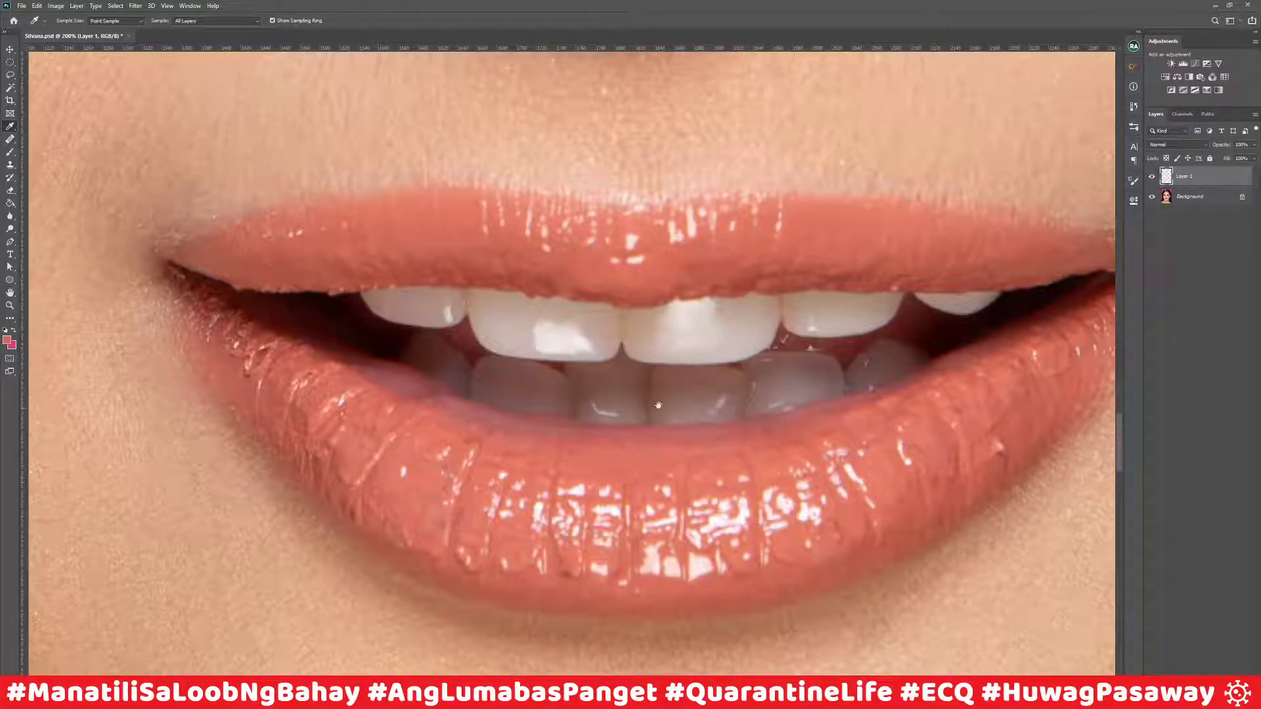
drag(680, 409, 648, 483)
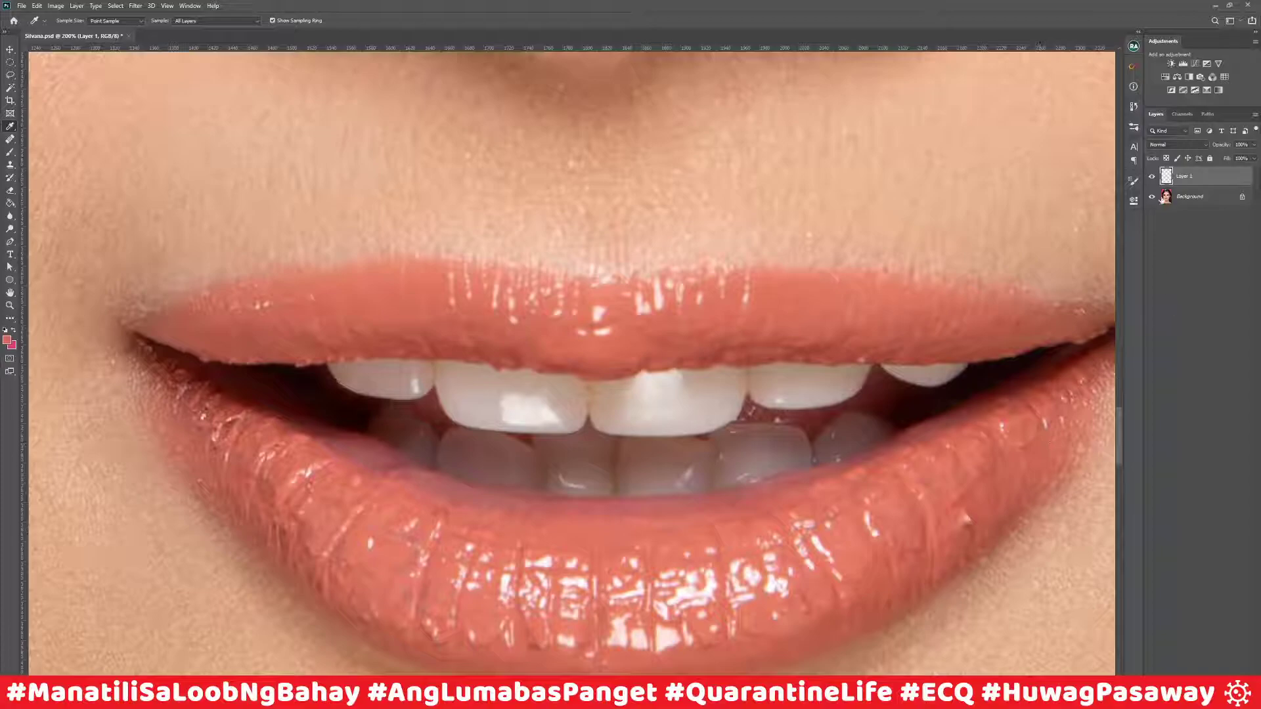
Step: Activate the Healing Brush for the lower lip and set its sampling to Current & Below
click(10, 140)
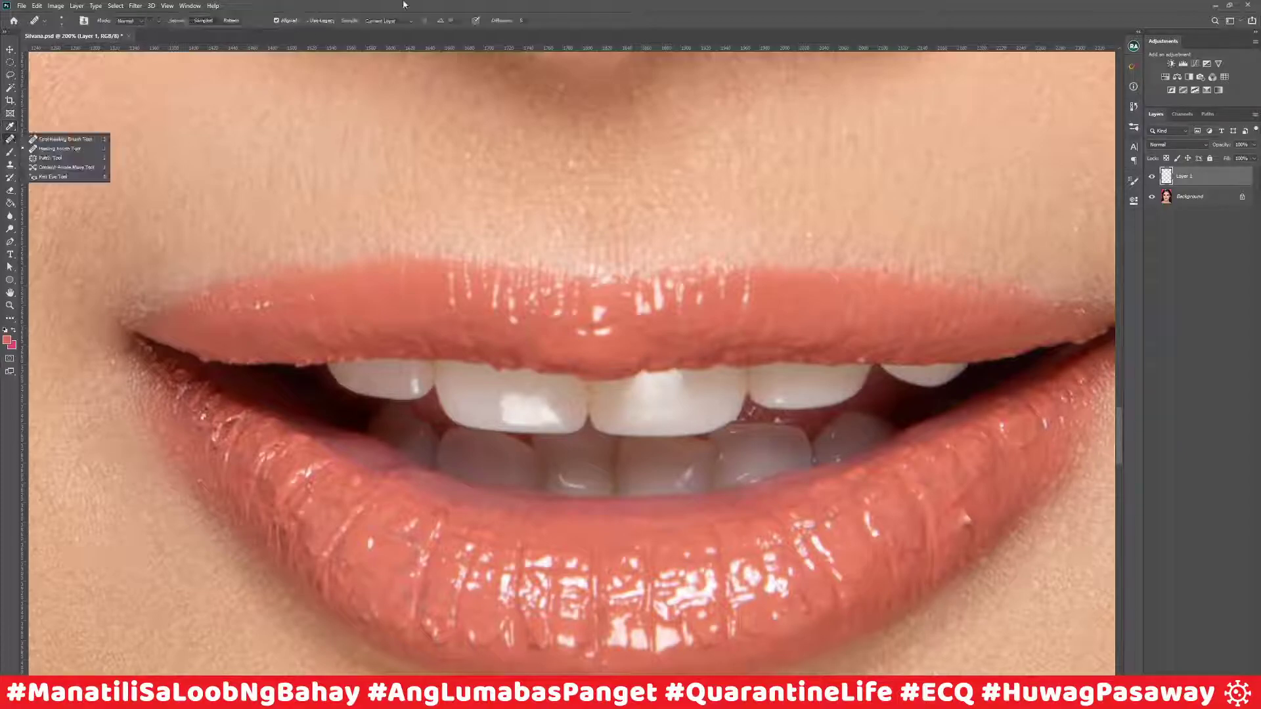
click(74, 148)
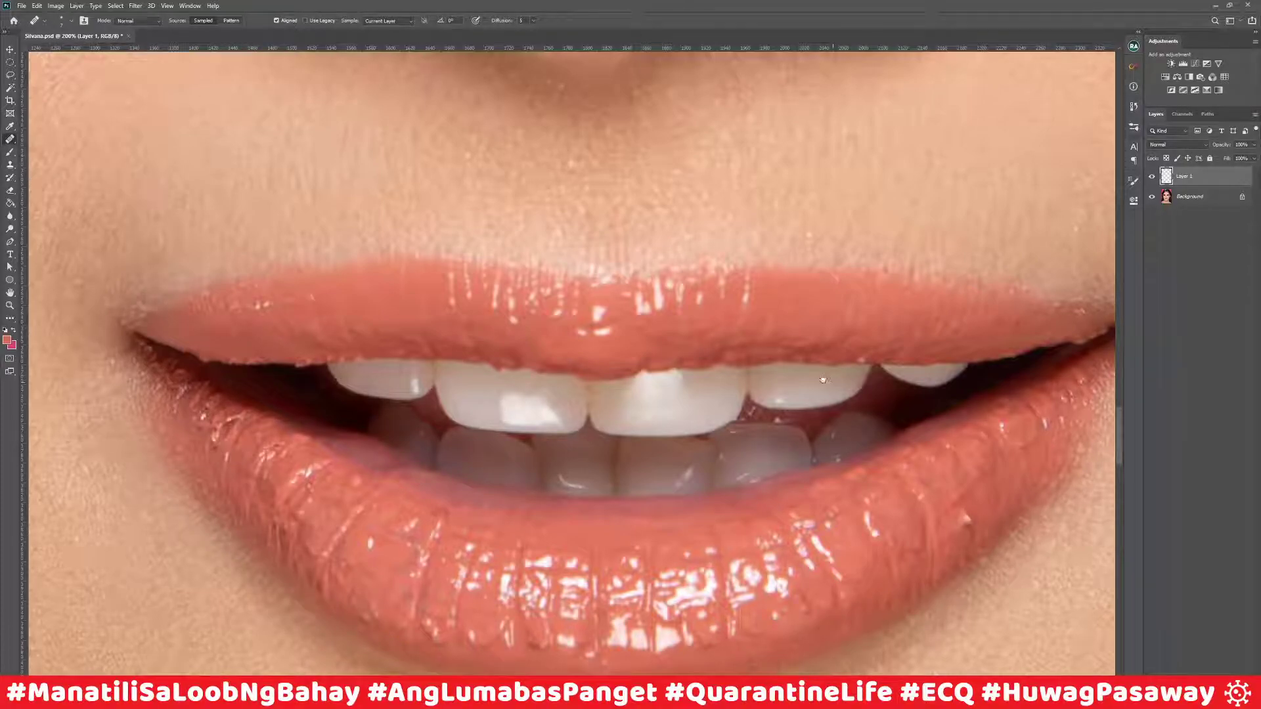
drag(831, 382, 461, 301)
key(ctrl+plus)
drag(558, 403, 408, 296)
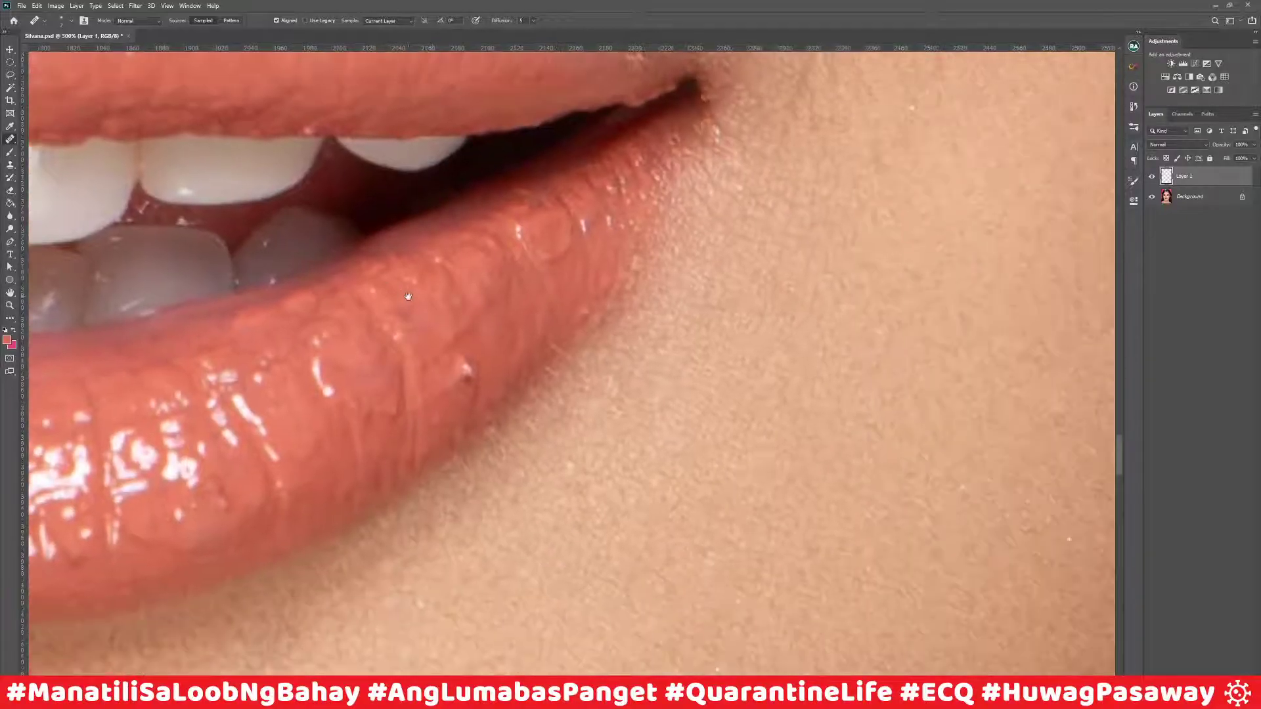
click(388, 20)
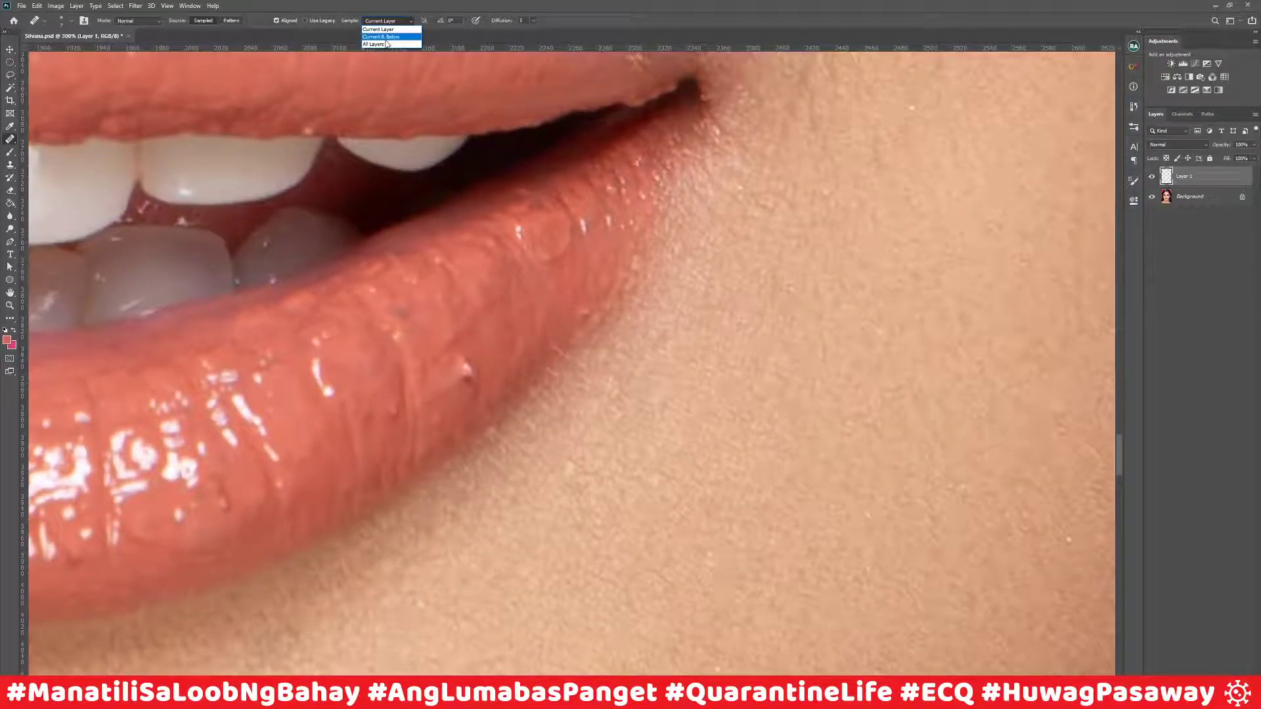
click(382, 37)
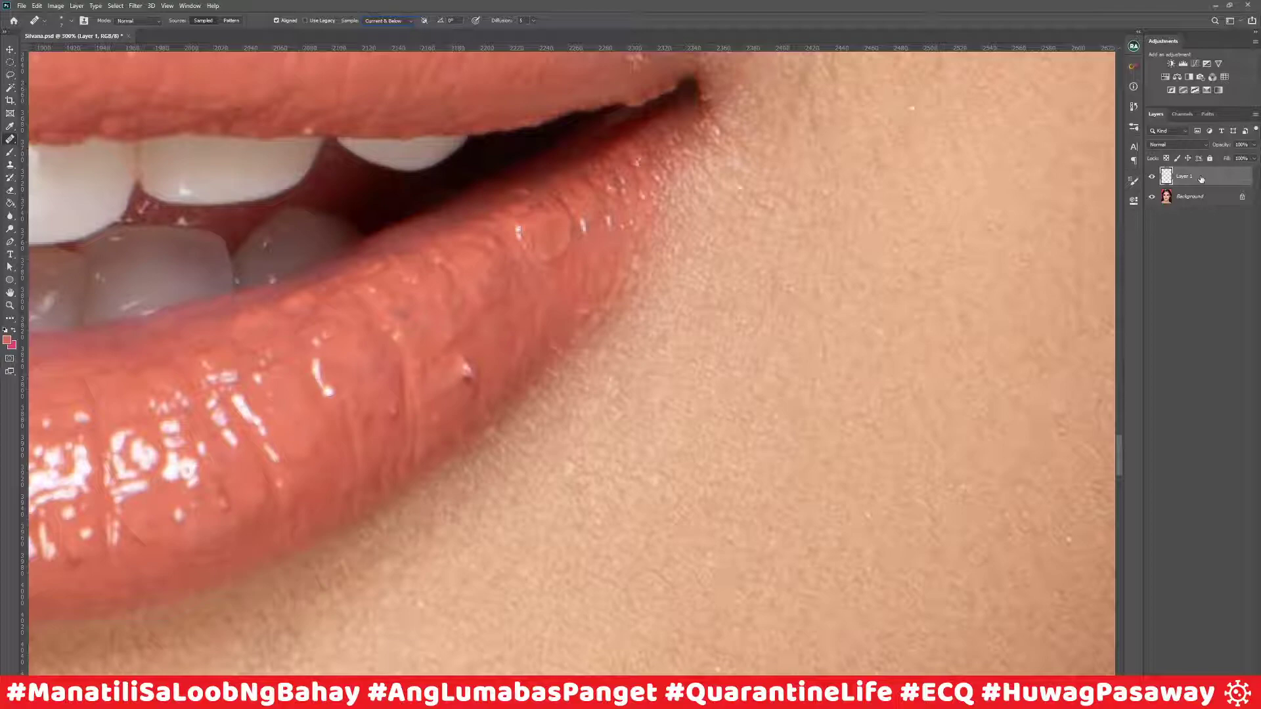
Step: Heal the round uneven texture near the right corner of the lower lip using nearby lip texture
alt+click(583, 253)
mouse_move(574, 231)
mouse_down()
mouse_move(546, 262)
mouse_move(573, 244)
mouse_move(553, 274)
mouse_move(577, 244)
mouse_up()
alt+click(556, 272)
alt+click(524, 335)
Step: Heal the dark bump on the right side of the lower lip with clean lip texture sampled around it
alt+click(464, 347)
drag(456, 337, 434, 360)
alt+click(458, 408)
mouse_move(464, 365)
mouse_down()
mouse_move(449, 393)
mouse_move(461, 385)
mouse_up()
alt+click(478, 359)
alt+click(487, 348)
drag(468, 367, 457, 373)
alt+click(503, 349)
drag(463, 385, 483, 383)
Step: Heal the small blemishes and uneven creases across the right half of the lower lip with repeatedly resampled lip texture
drag(408, 412, 367, 416)
mouse_move(433, 367)
mouse_down()
mouse_move(463, 337)
mouse_move(467, 356)
mouse_move(451, 367)
mouse_move(431, 351)
mouse_move(474, 322)
mouse_move(438, 342)
mouse_move(469, 338)
mouse_move(442, 345)
mouse_move(469, 339)
mouse_move(455, 361)
mouse_up()
alt+click(469, 318)
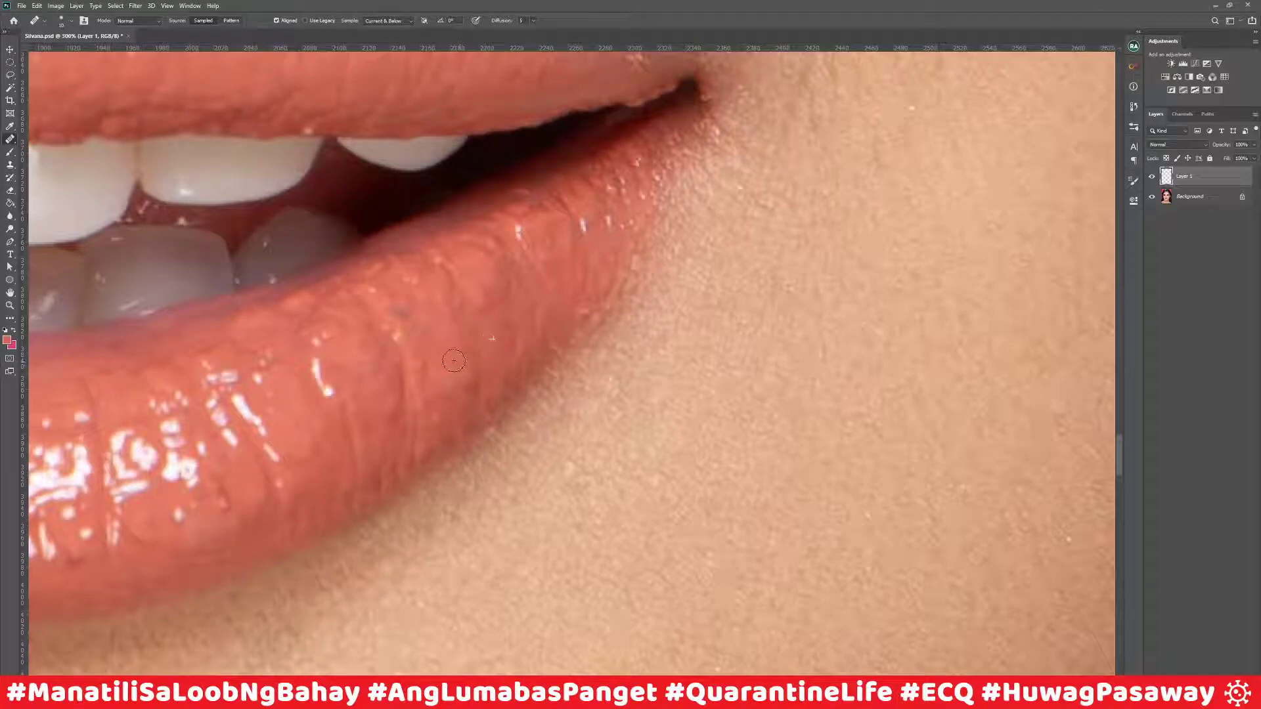
alt+click(491, 331)
drag(463, 331, 639, 232)
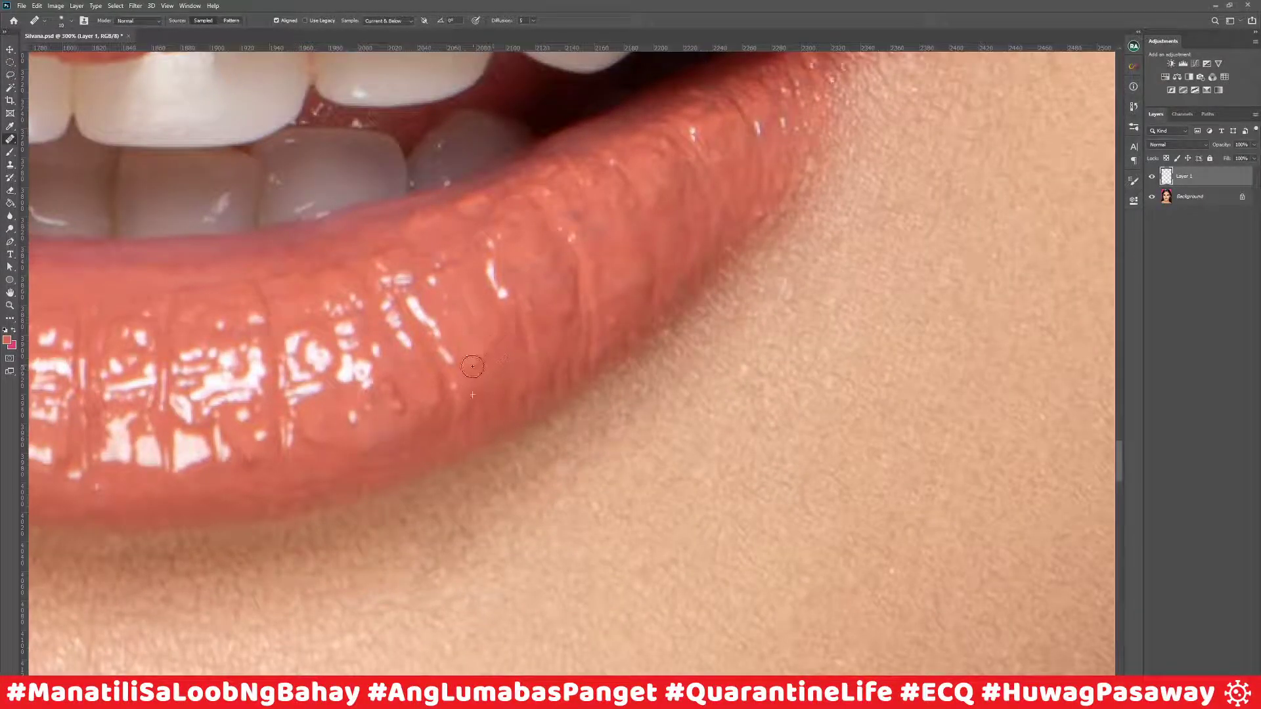
alt+click(603, 338)
drag(510, 236, 475, 359)
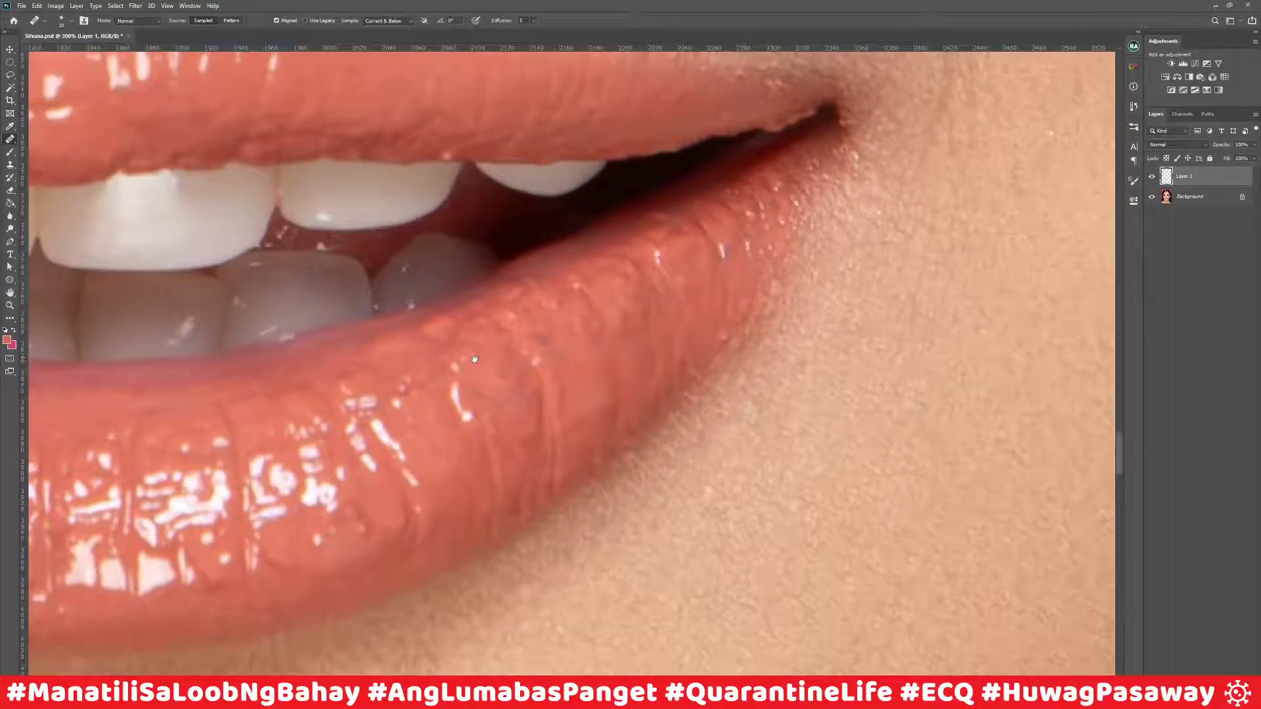
click(370, 346)
alt+click(400, 352)
mouse_move(445, 321)
mouse_down()
mouse_move(408, 332)
mouse_move(448, 323)
mouse_move(422, 336)
mouse_up()
mouse_move(682, 223)
mouse_down()
mouse_move(656, 253)
mouse_move(668, 243)
mouse_up()
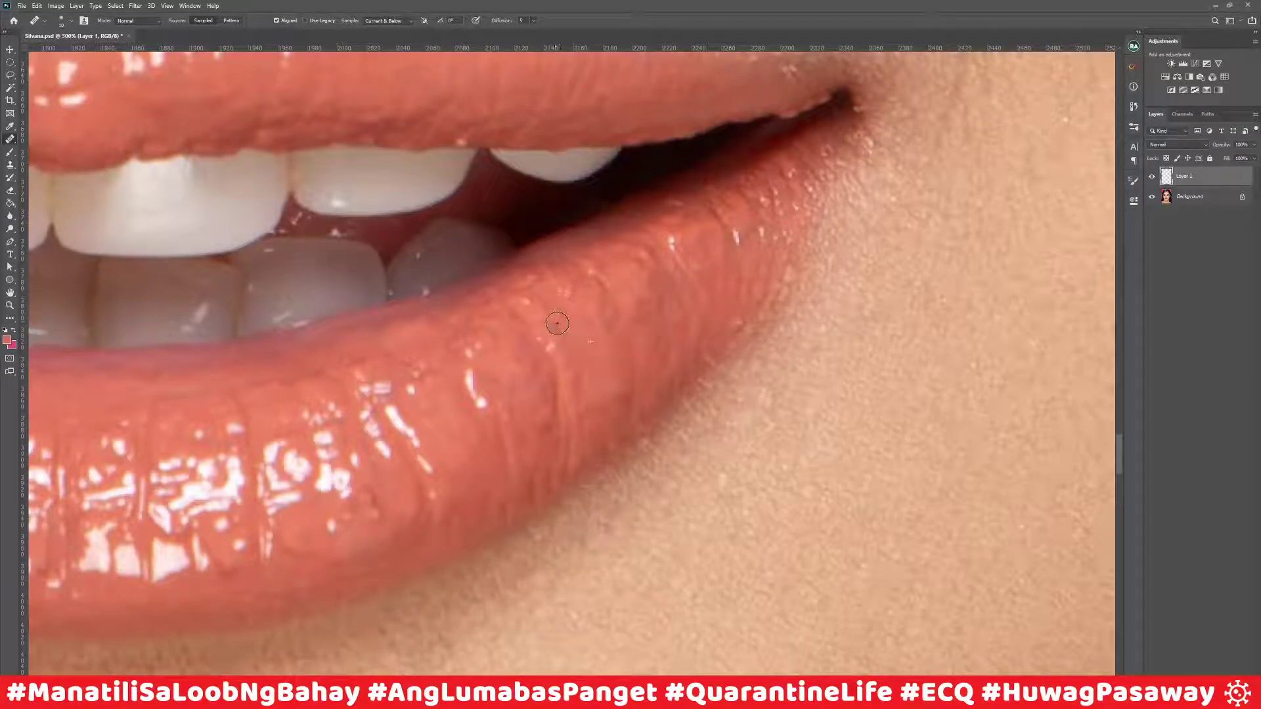
Step: Enlarge the Healing Brush and smooth the remaining creases on the right side of the lower lip
mouse_move(696, 274)
mouse_down()
mouse_move(678, 314)
mouse_move(631, 313)
mouse_up()
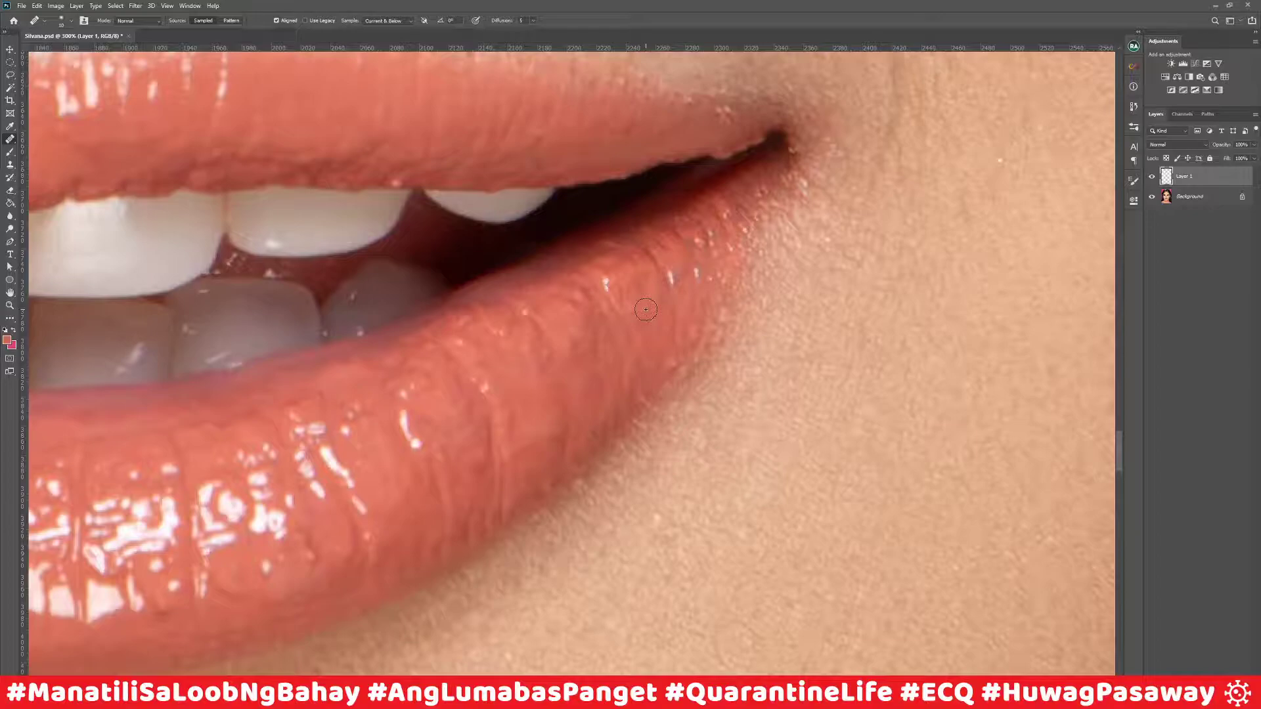
scroll(645, 309, down, 4)
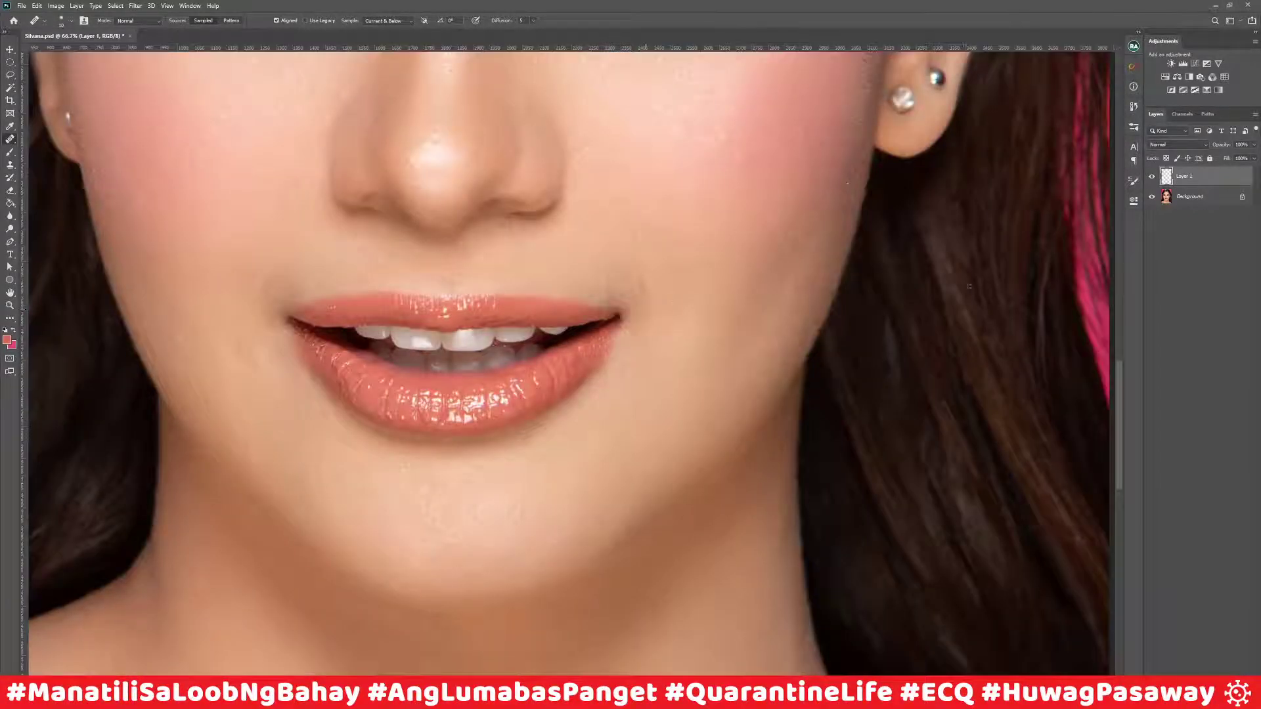
key(ctrl+plus)
scroll(590, 416, up, 2)
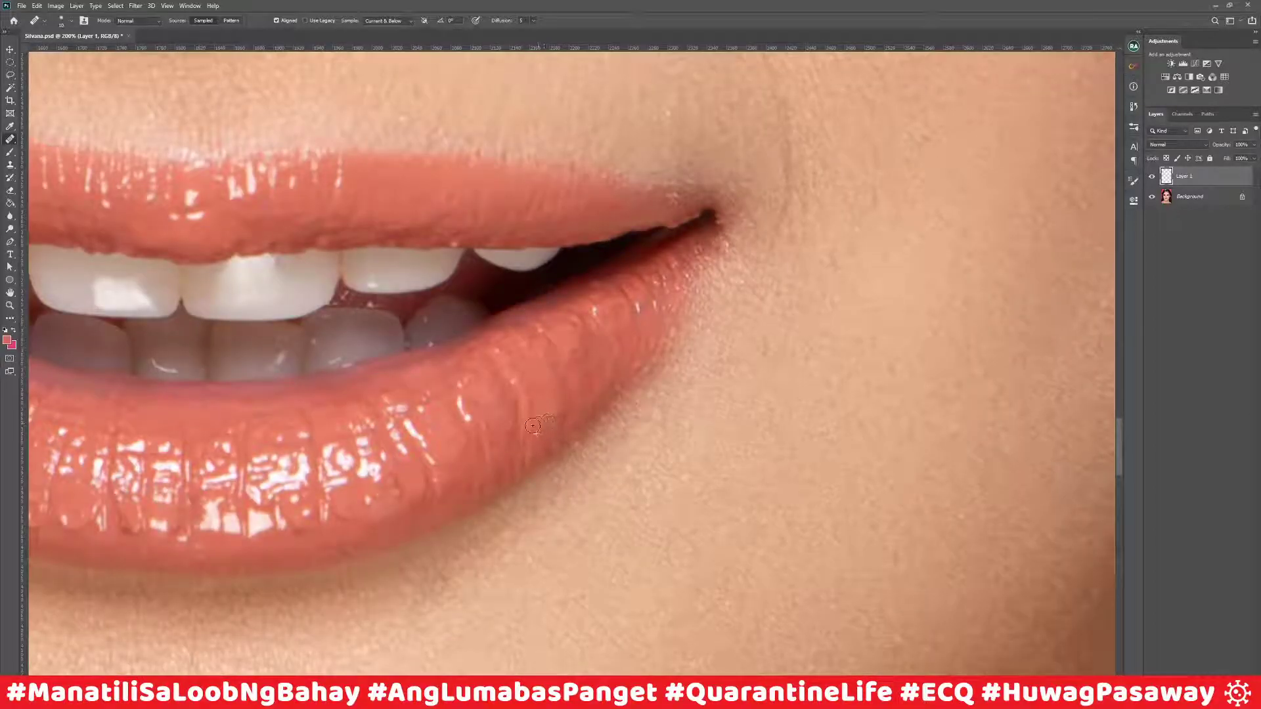
key(bracketright)
key(bracketright)
key(bracketright)
drag(641, 420, 635, 450)
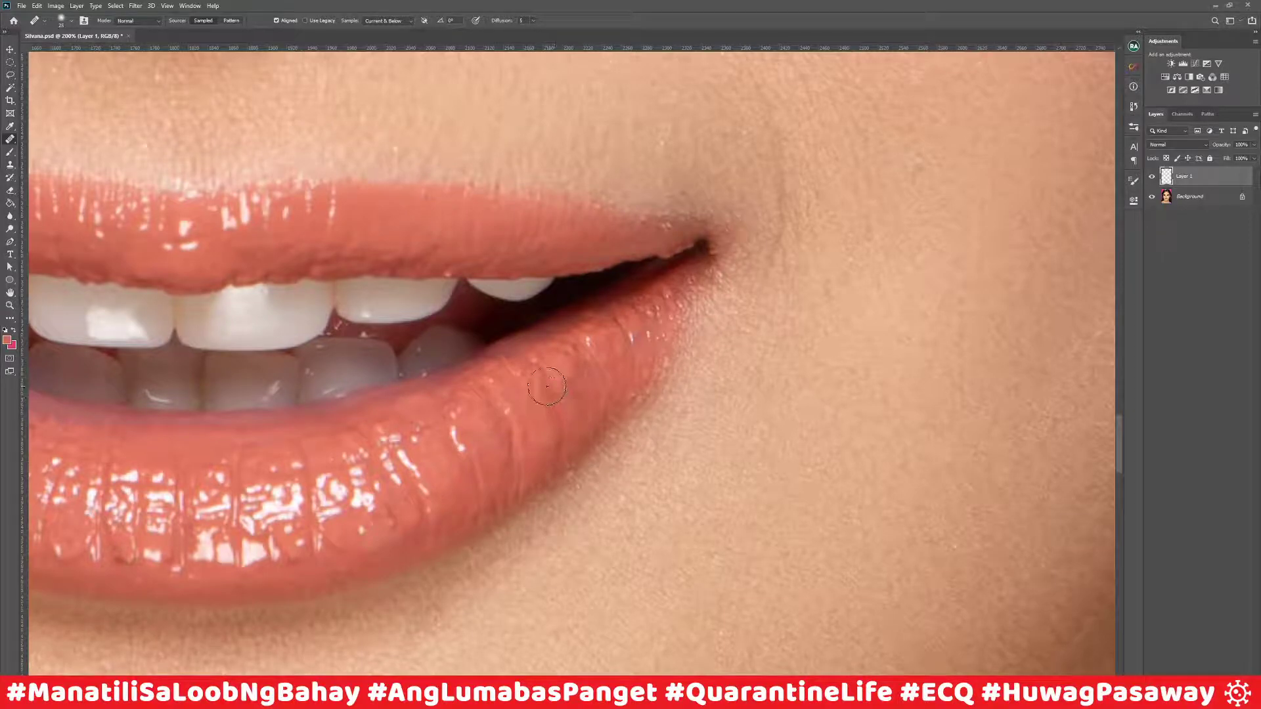
key(ctrl+minus)
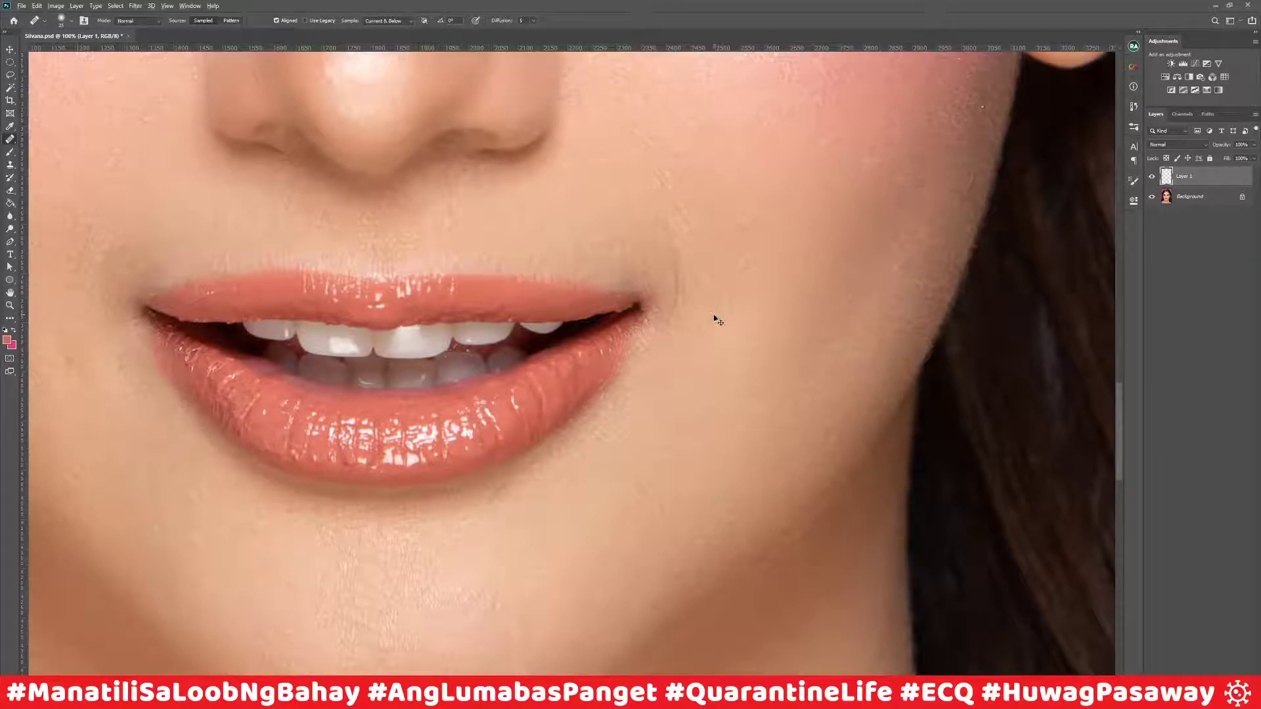
Step: Stamp the visible image to a new layer and copy a freehand selection of the lower lip's right half onto its own layer
key(ctrl+shift+alt+e)
click(9, 74)
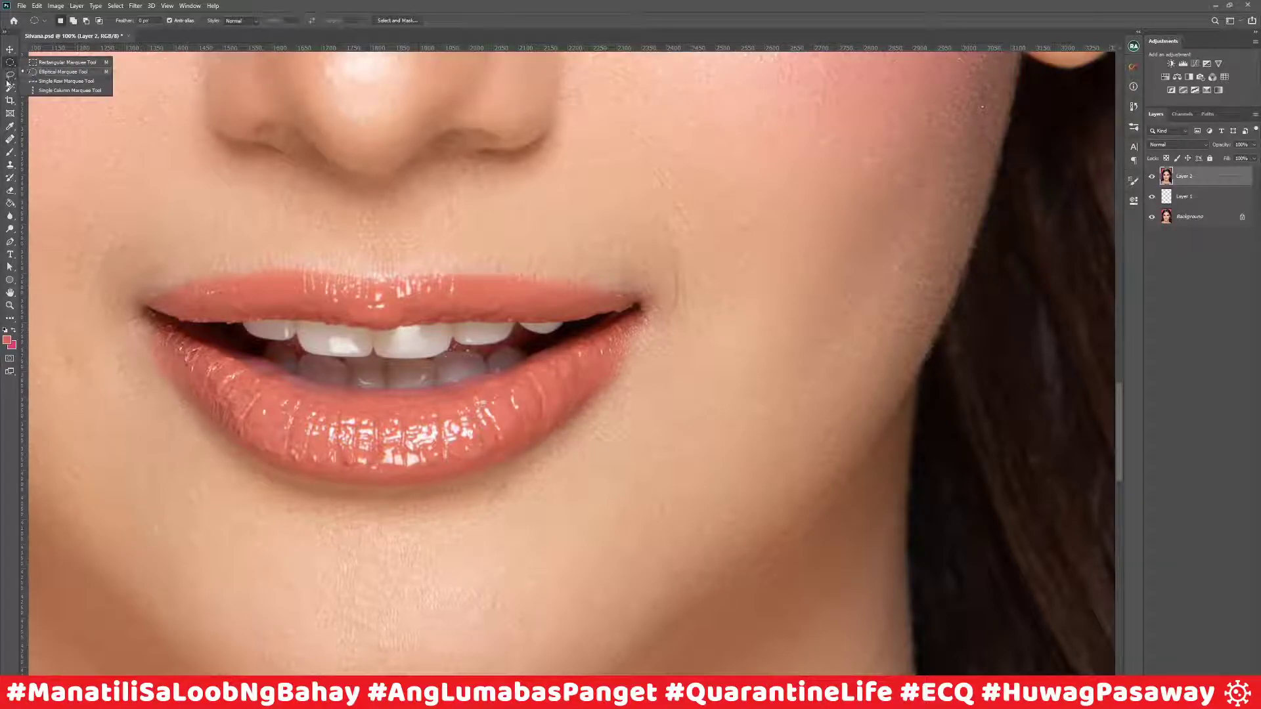
mouse_move(636, 306)
mouse_down()
mouse_move(589, 347)
mouse_move(482, 388)
mouse_up()
key(ctrl+d)
drag(641, 303, 471, 377)
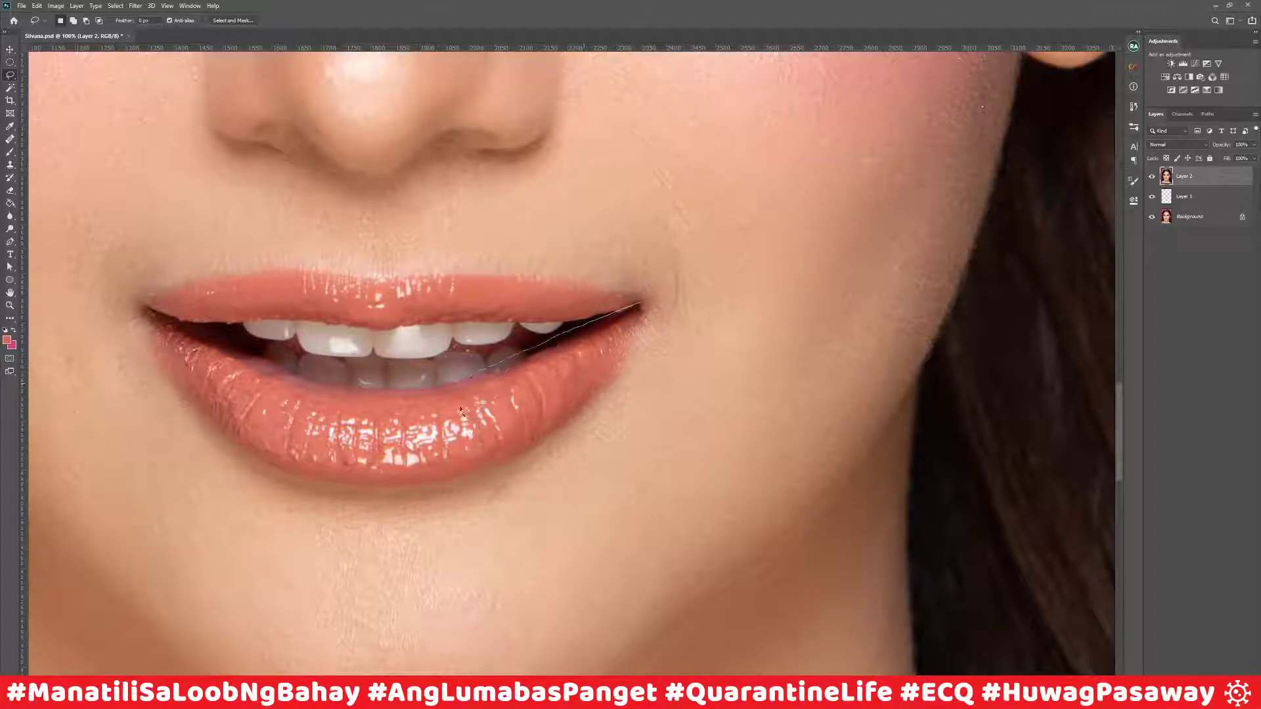
mouse_move(556, 442)
mouse_down()
mouse_move(622, 404)
mouse_move(637, 320)
mouse_up()
key(ctrl+j)
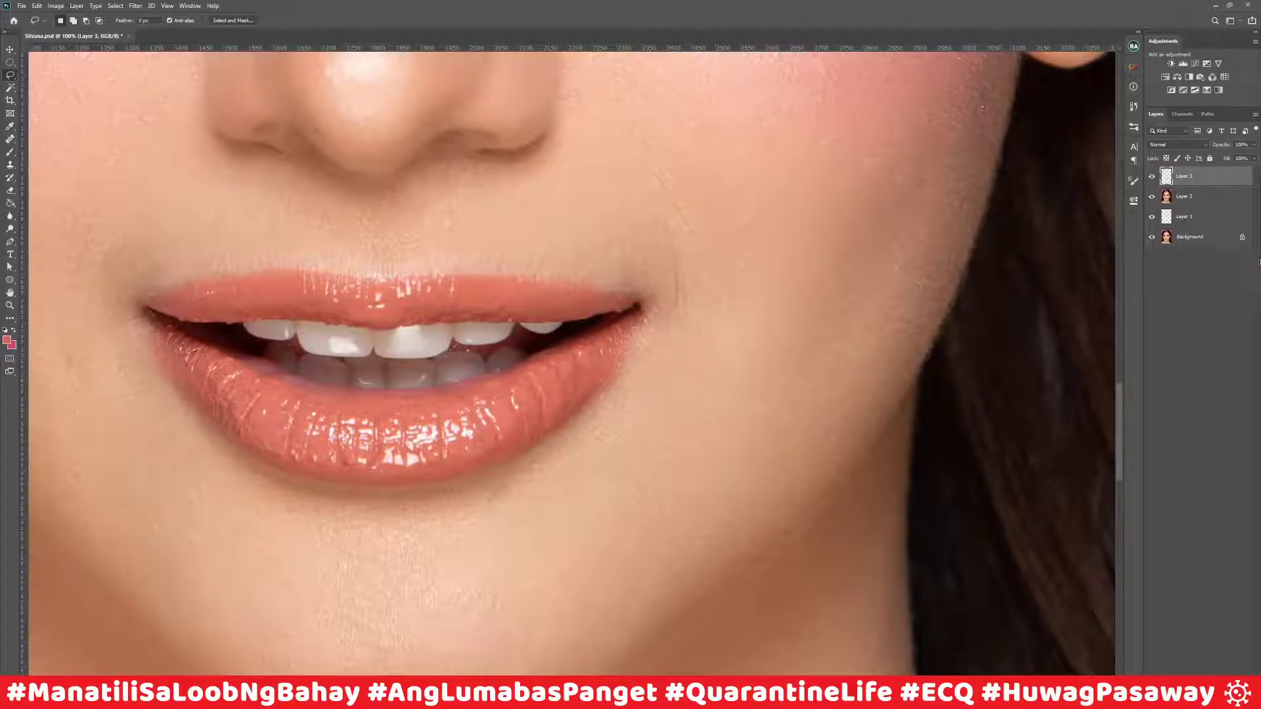
Step: Delete the stamped full-image layer and select the layer holding the copied lip piece
click(1195, 200)
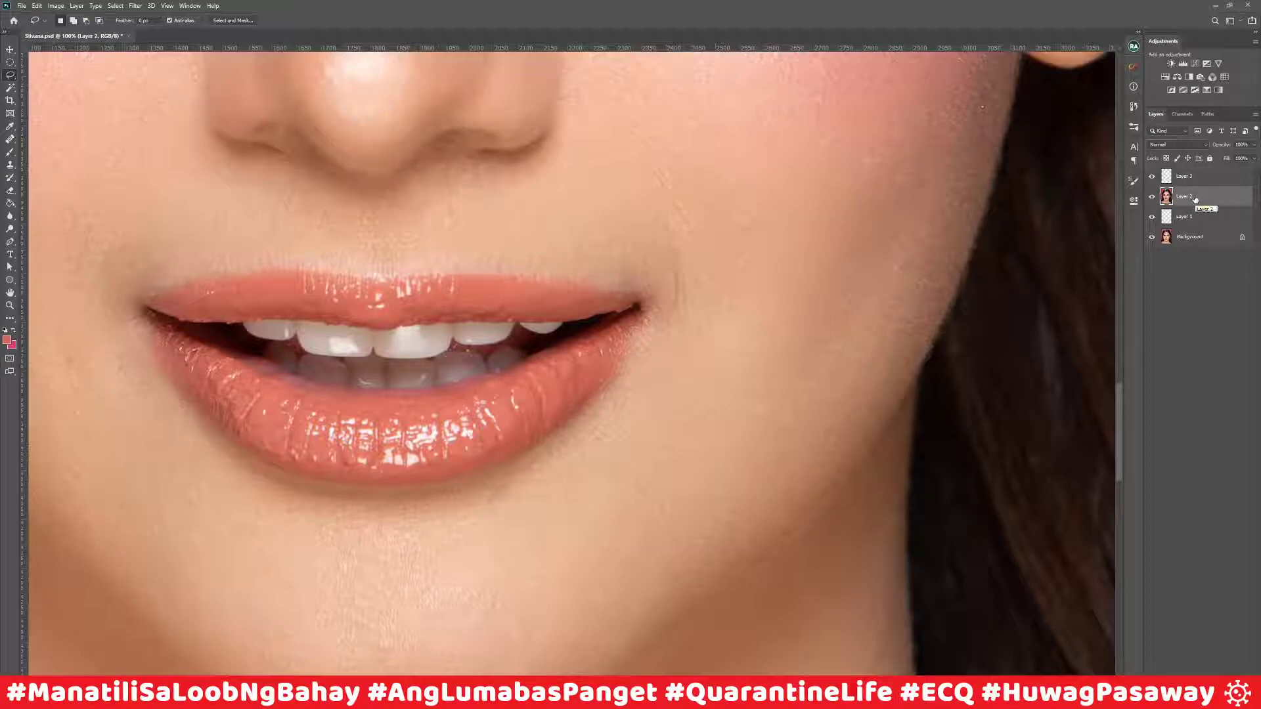
key(ctrl+e)
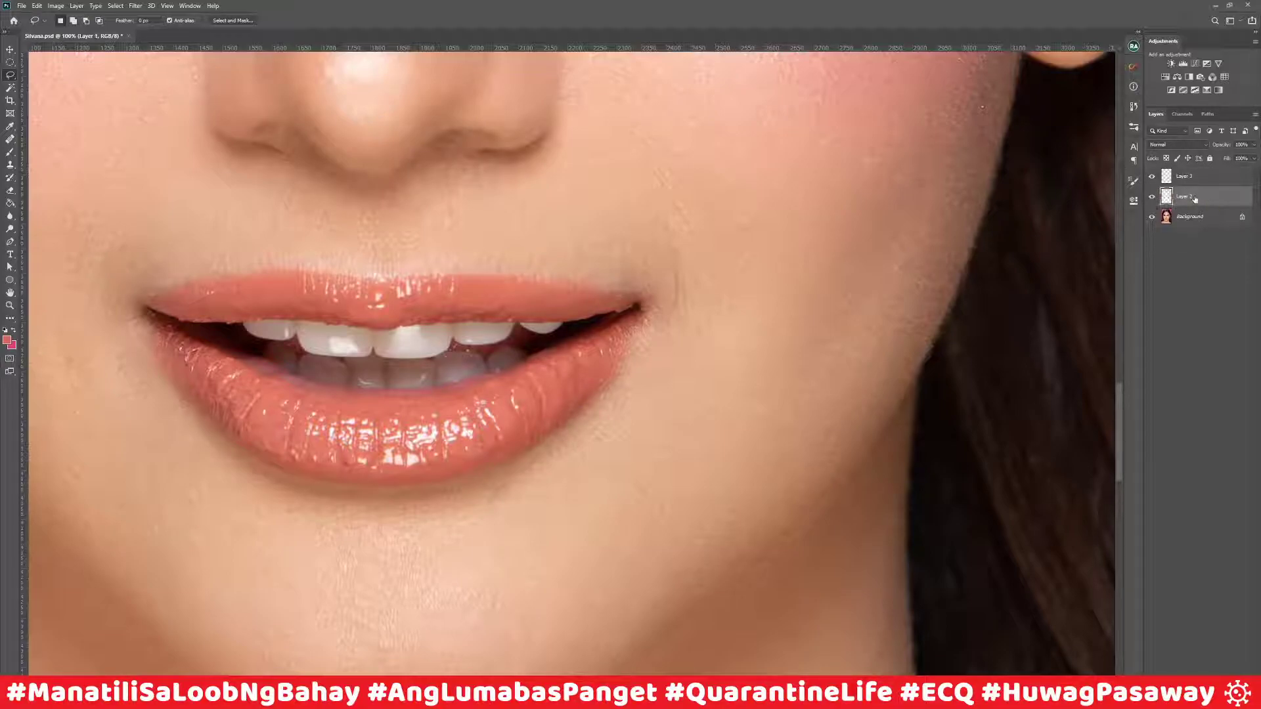
click(1186, 177)
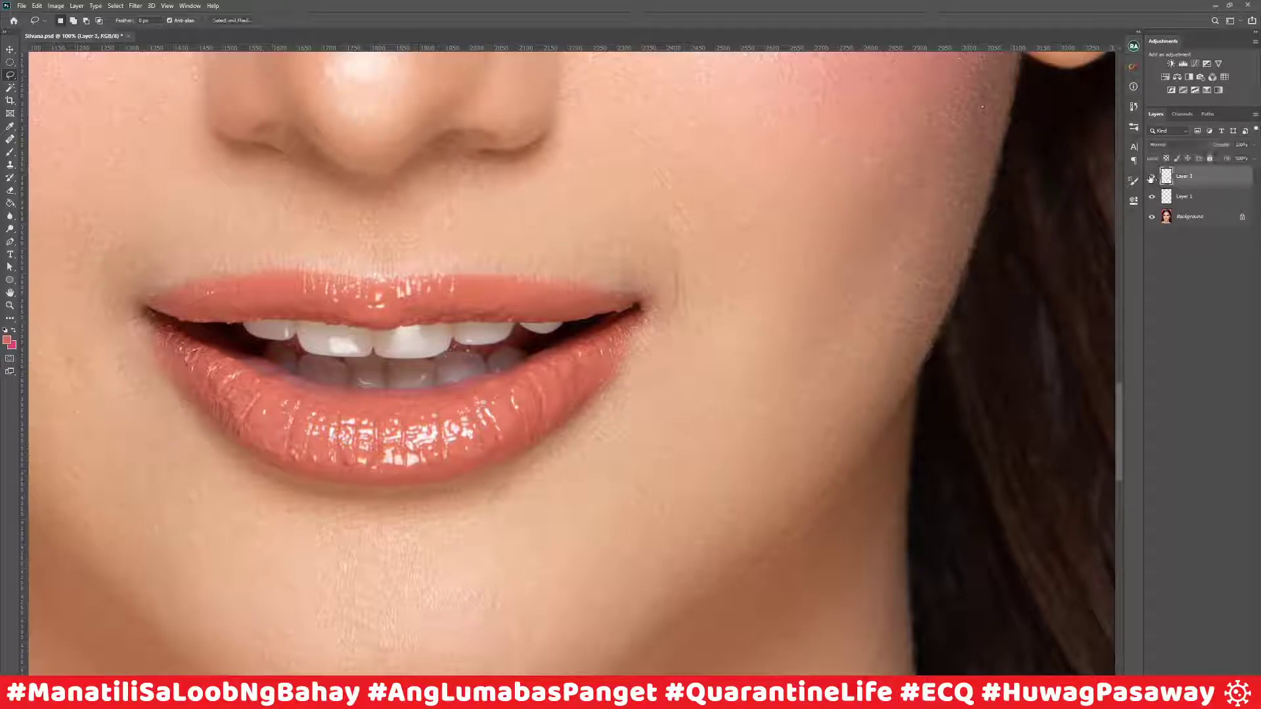
Step: Move the copied lip piece up onto the cheek and flip it horizontally
key(v)
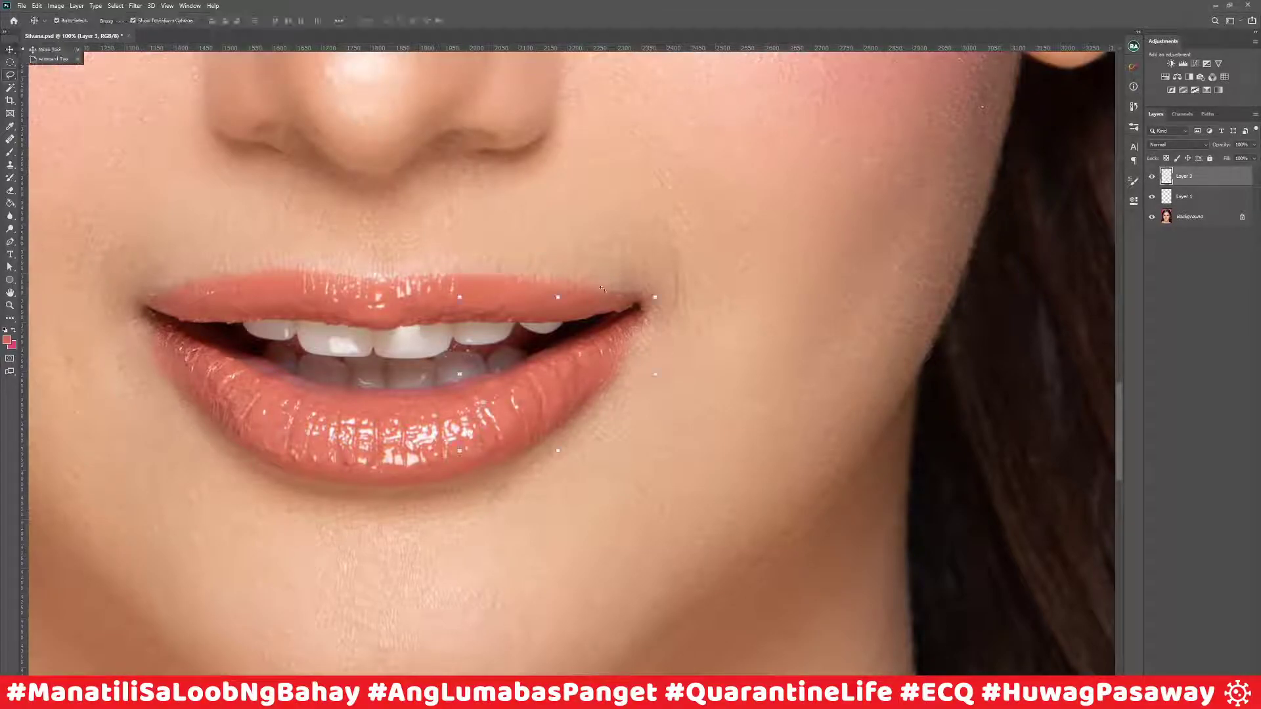
drag(566, 367, 693, 199)
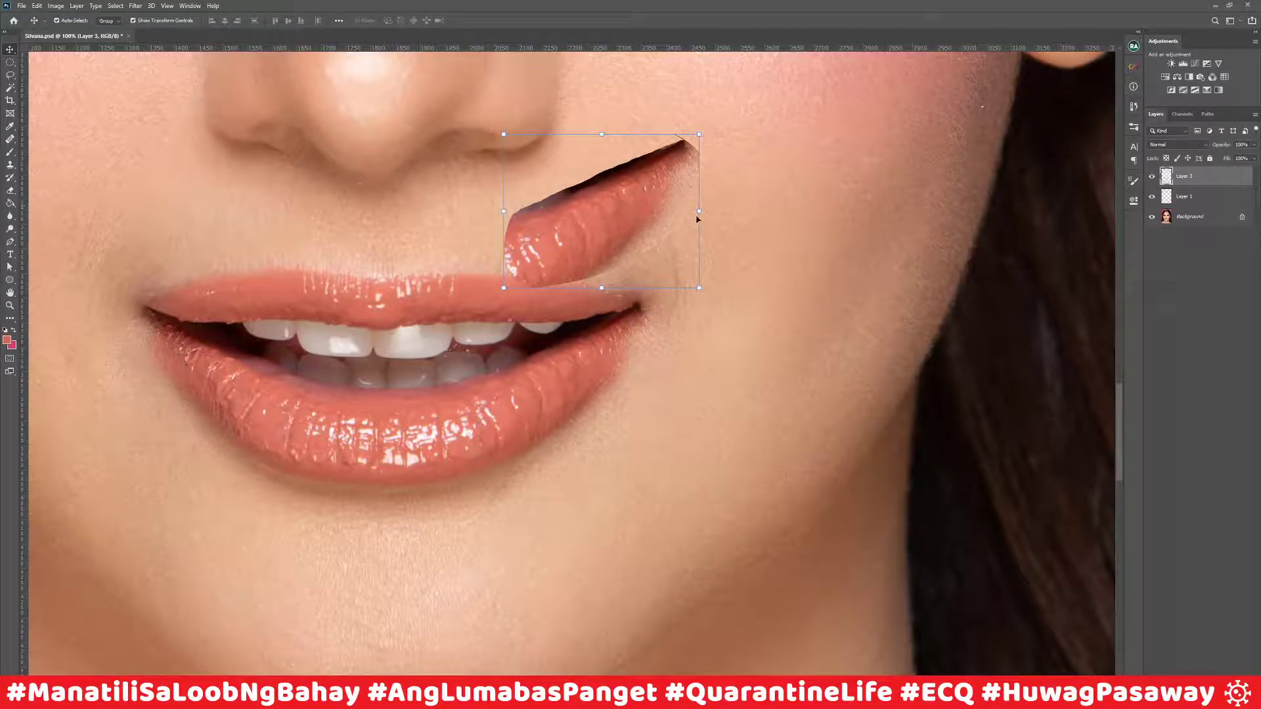
right_click(658, 211)
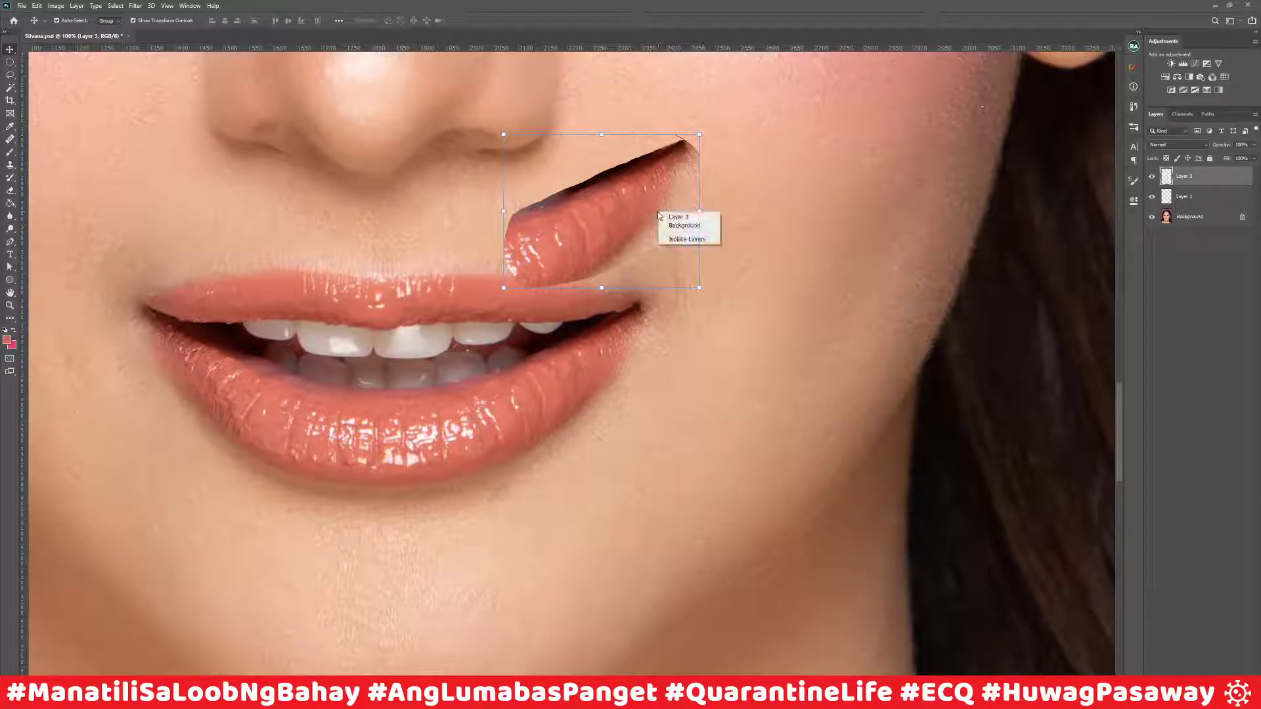
click(633, 211)
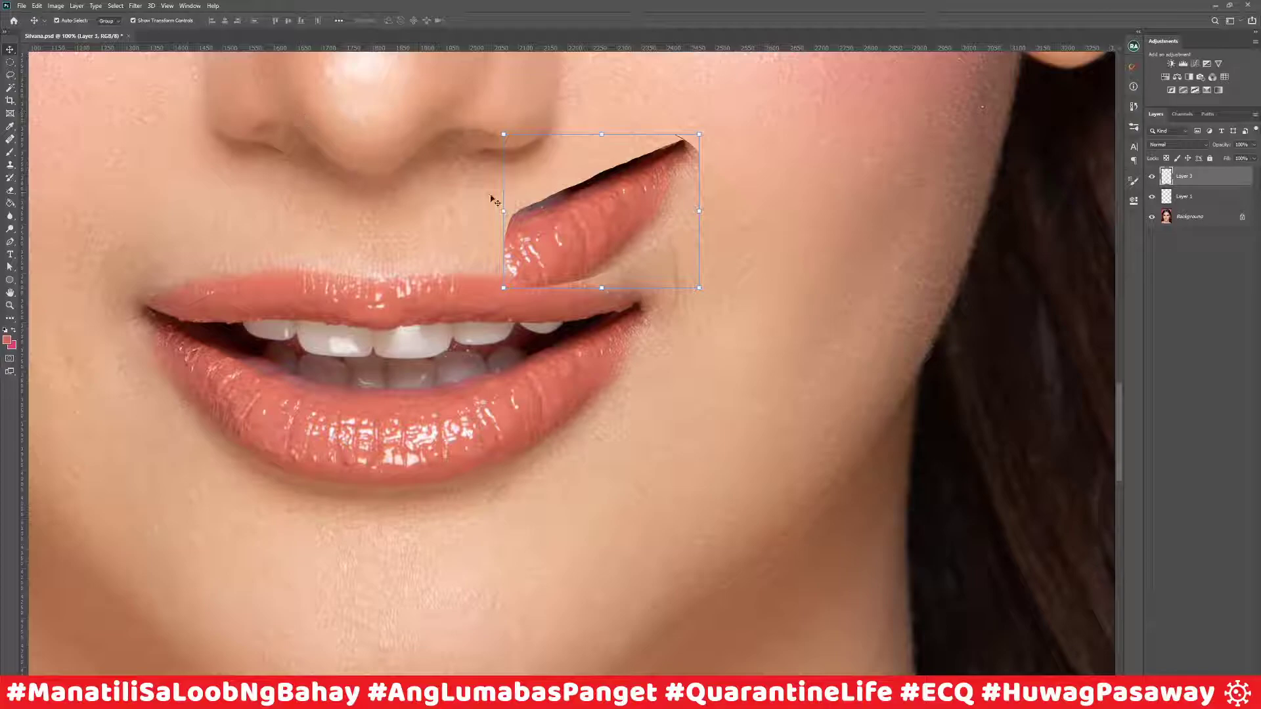
click(700, 210)
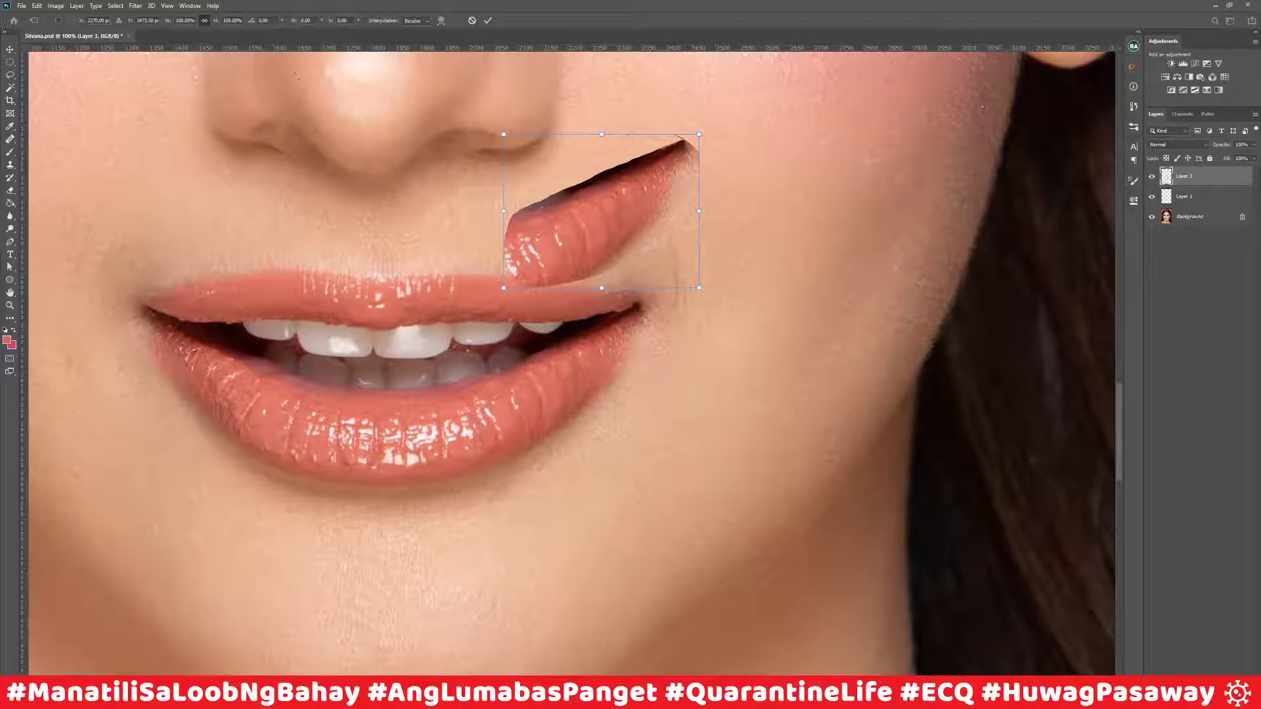
text(-)
key(Return)
Step: Move the mirrored lip piece over the left half of the lower lip
drag(650, 241, 250, 409)
key(ctrl+plus)
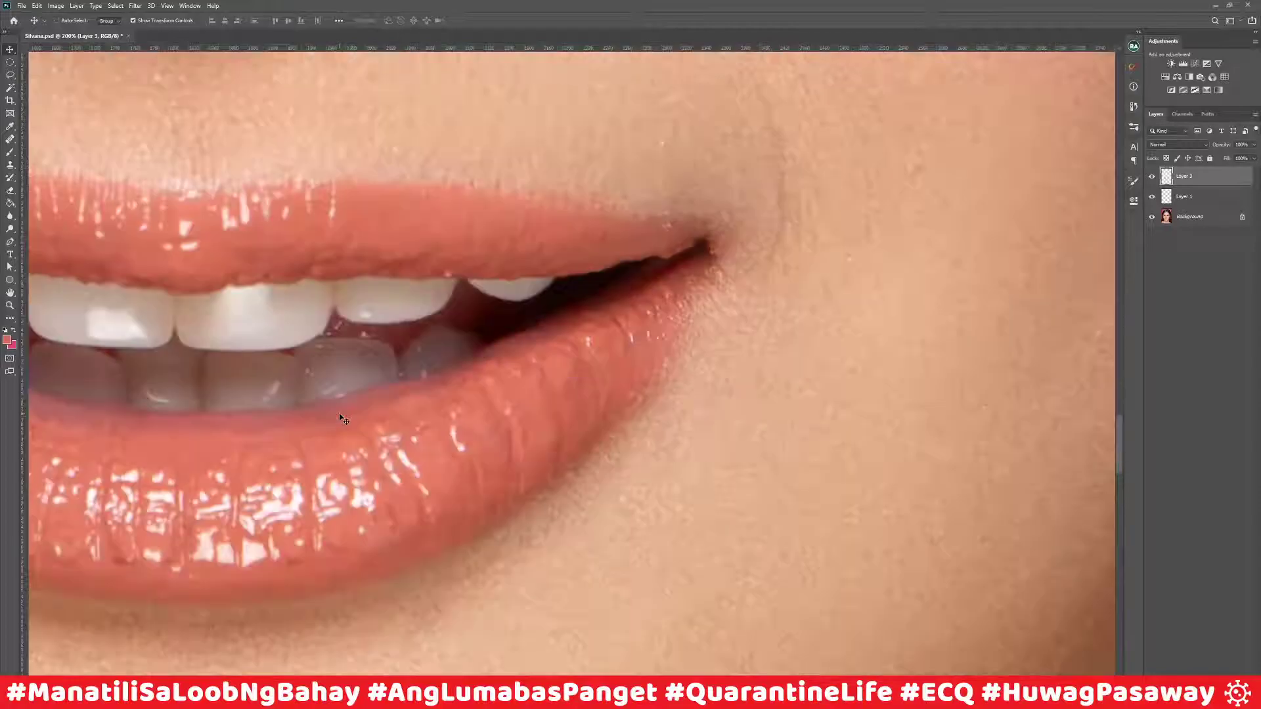
drag(337, 416, 834, 372)
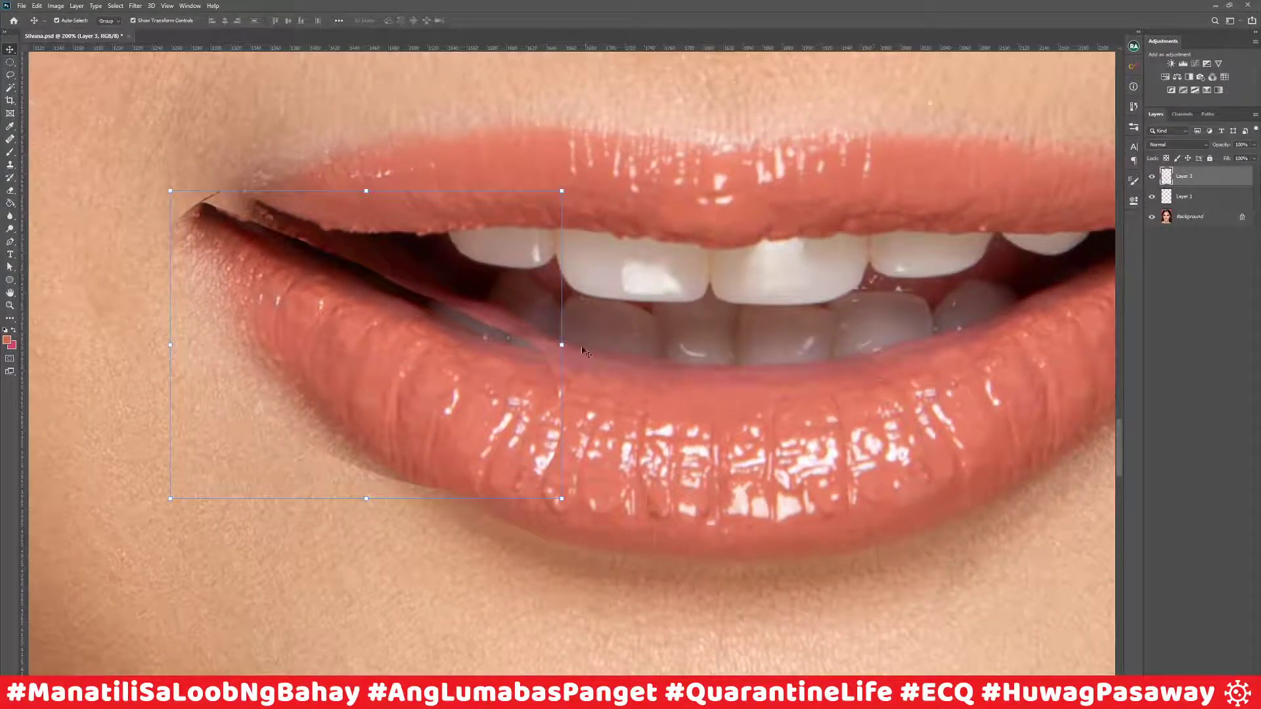
drag(572, 343, 569, 388)
drag(419, 389, 443, 401)
Step: Lower the mirrored lip layer's opacity to 62% and transform the piece to match the left lip's contour and mouth corner
drag(1254, 149, 1223, 161)
drag(453, 394, 497, 387)
click(1253, 148)
click(1239, 158)
drag(629, 377, 630, 356)
mouse_move(490, 387)
mouse_down()
mouse_move(496, 374)
mouse_move(496, 385)
mouse_up()
key(Return)
Step: Hide the mirrored lip layer with a black mask and restore the layer's opacity to 100%
alt+click(1190, 684)
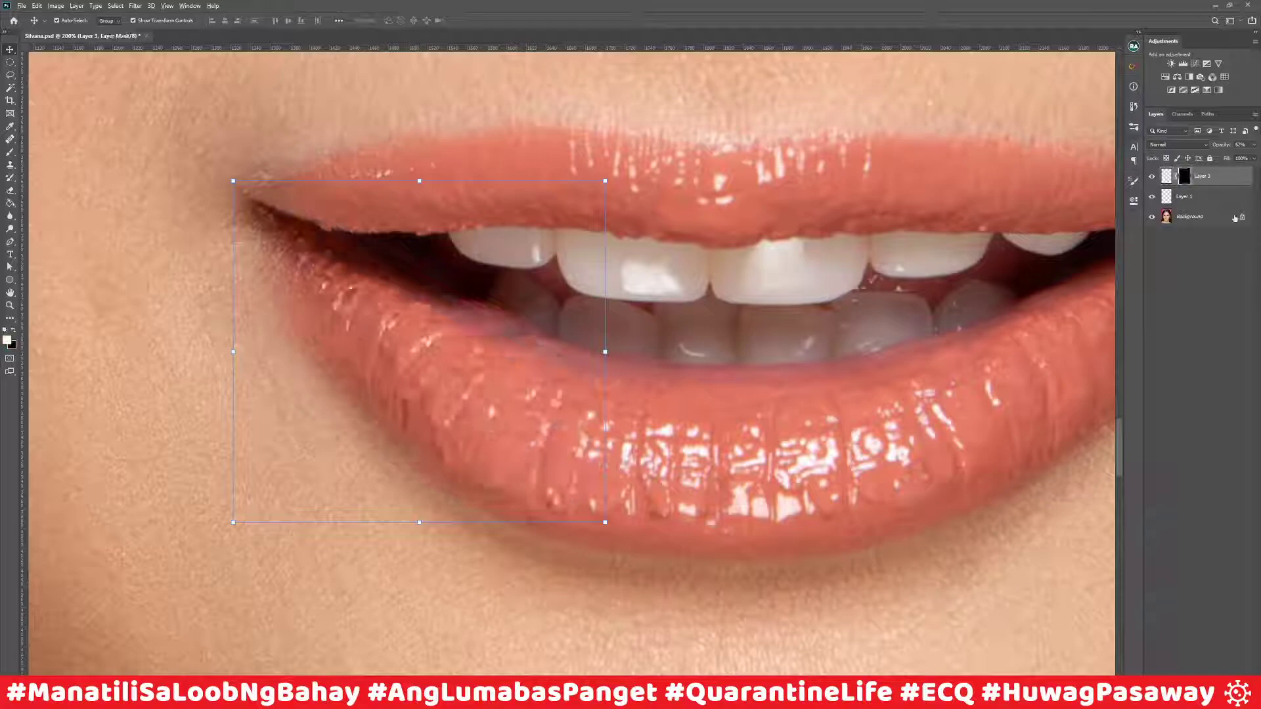
click(1254, 145)
click(1185, 175)
Step: Paint white on the mask with a smaller brush at 100% flow to reveal the mirrored texture on the lower lip's left side
key(b)
key(bracketleft)
key(bracketleft)
key(bracketleft)
key(bracketleft)
key(bracketleft)
key(bracketleft)
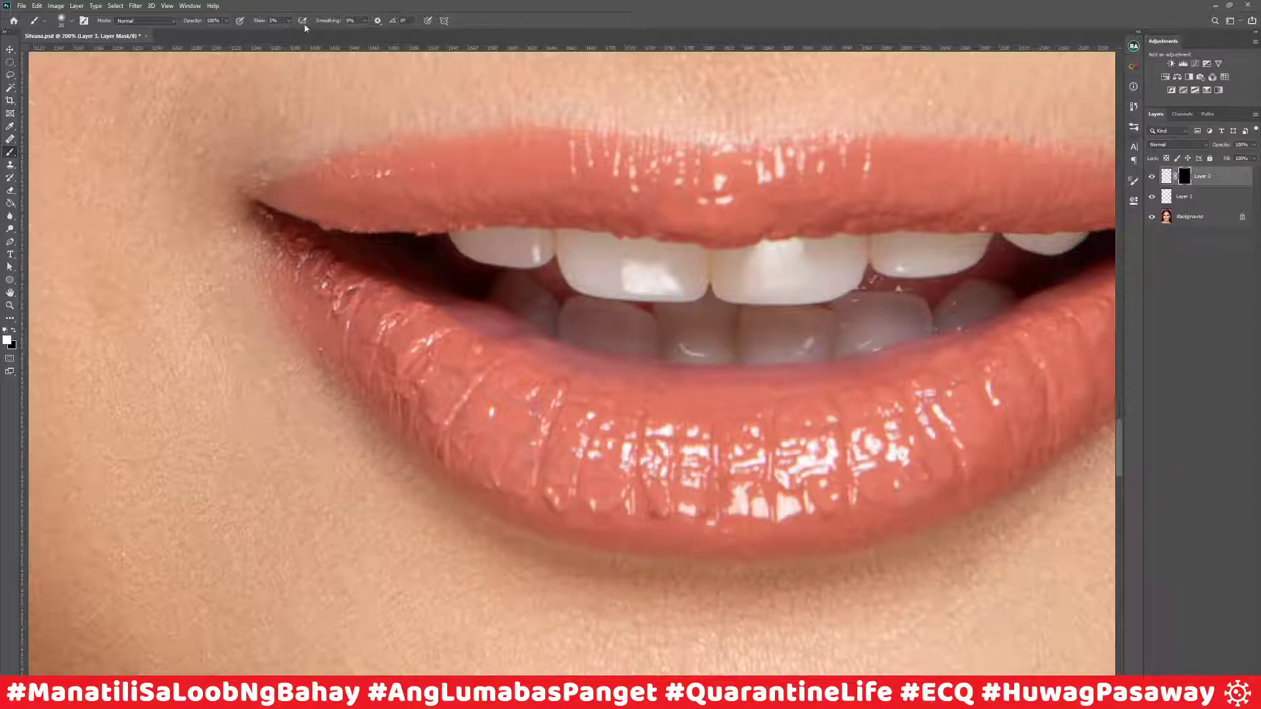
click(289, 21)
mouse_move(363, 287)
mouse_down()
mouse_move(303, 263)
mouse_move(266, 221)
mouse_move(362, 333)
mouse_move(391, 326)
mouse_move(382, 315)
mouse_move(406, 322)
mouse_move(377, 353)
mouse_move(404, 391)
mouse_move(380, 371)
mouse_move(422, 400)
mouse_move(411, 402)
mouse_move(409, 369)
mouse_move(454, 383)
mouse_move(395, 341)
mouse_move(440, 384)
mouse_move(450, 365)
mouse_move(397, 414)
mouse_move(431, 413)
mouse_up()
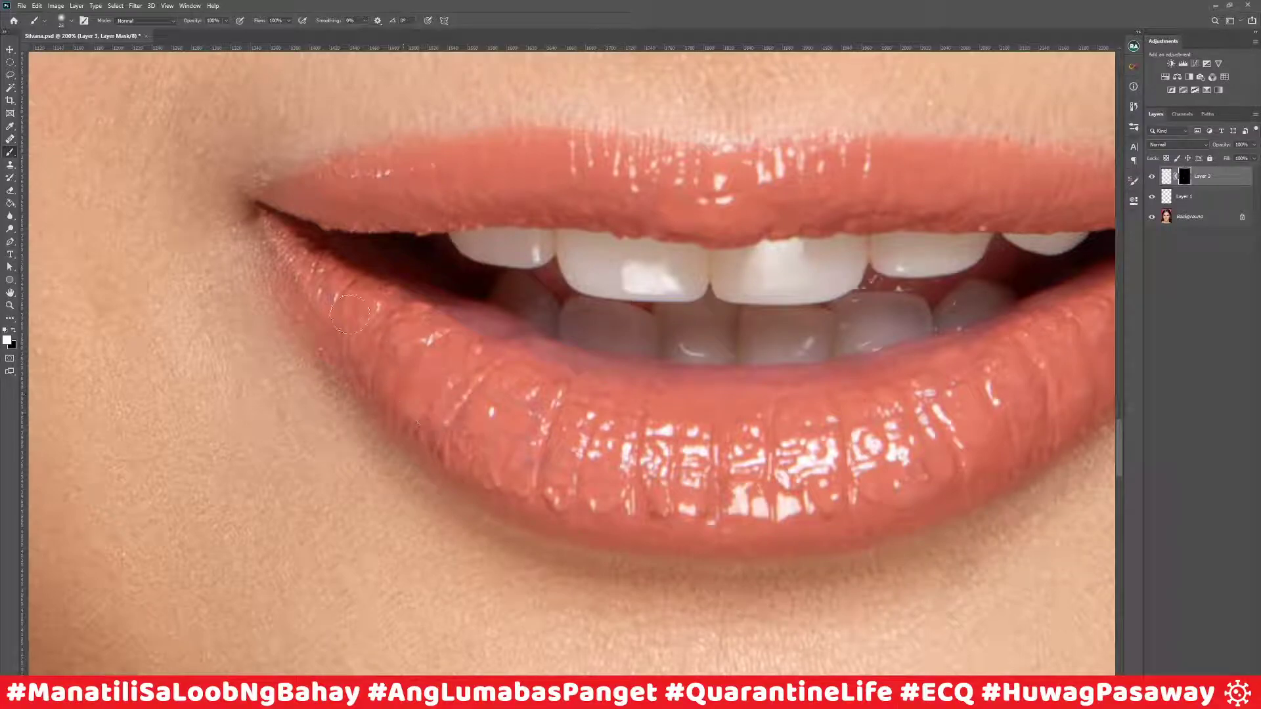
Step: Run the Beauty Retouch custom frequency separation with a High Pass radius of 7 pixels
key(ctrl+minus)
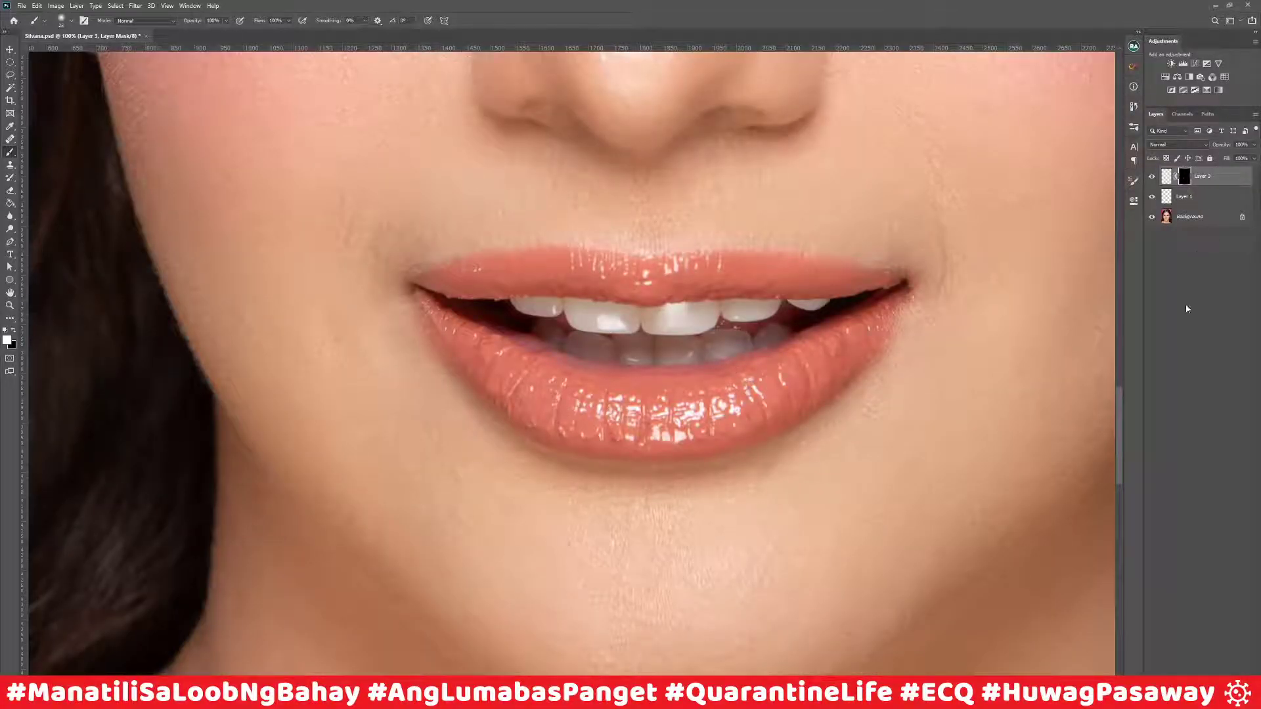
click(1135, 48)
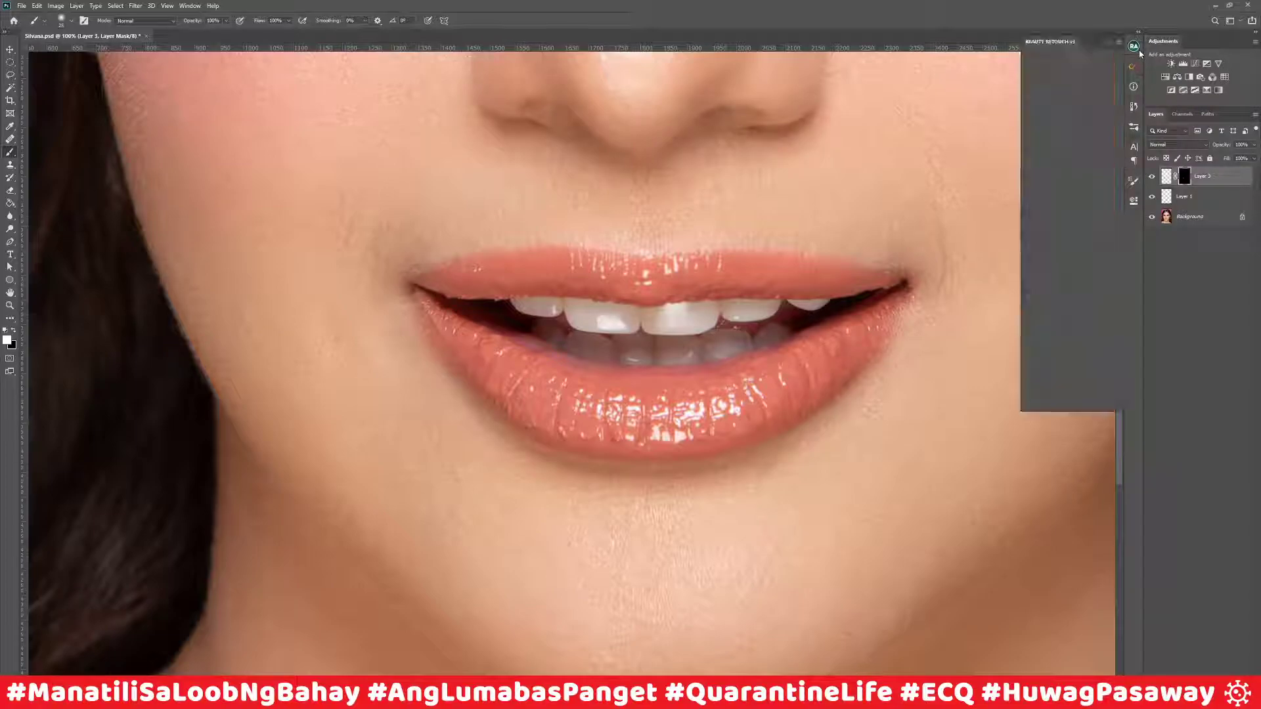
click(1096, 150)
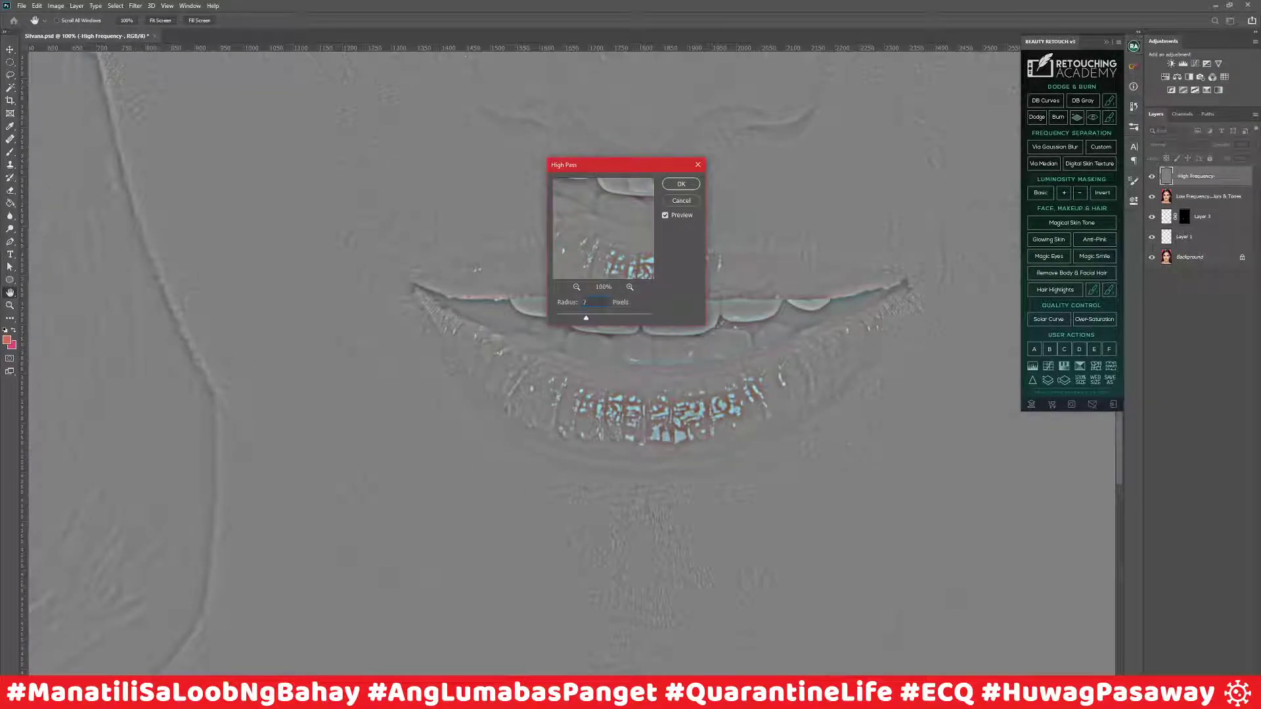
key(Return)
key(Return)
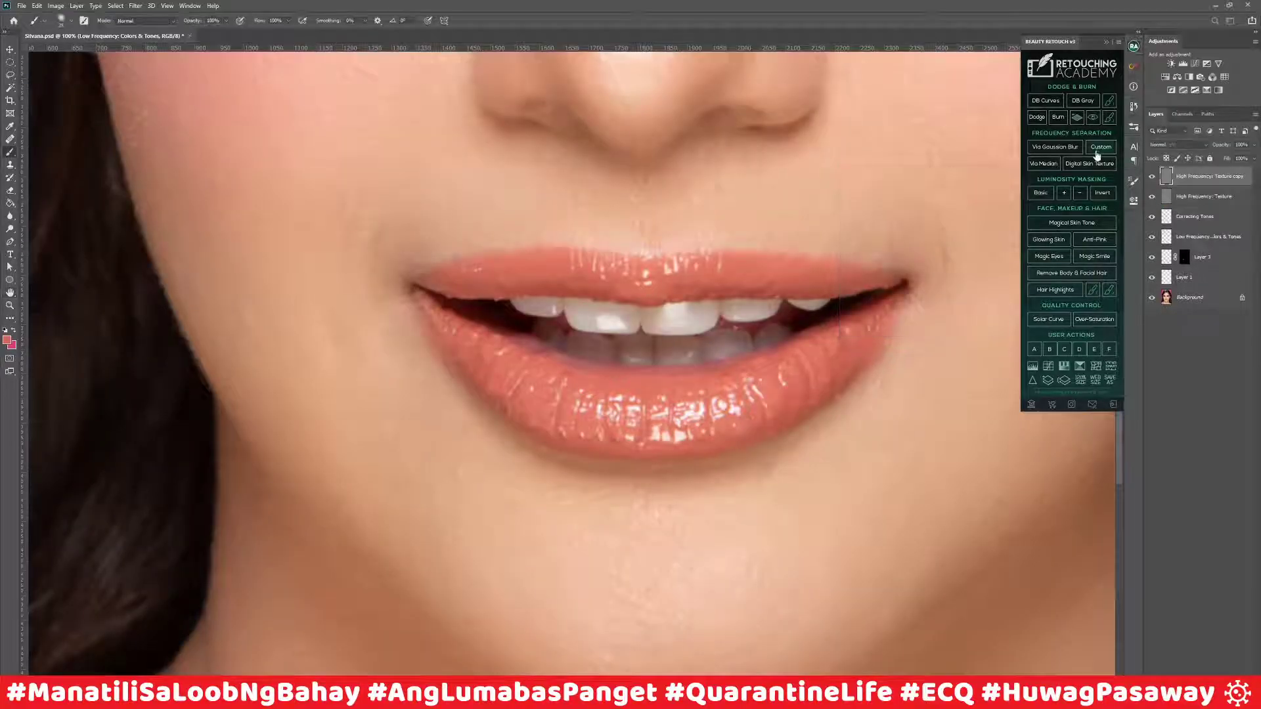
Step: Select the Correcting Tones layer and set up a smaller brush with 5% flow for the lower lip
click(1164, 173)
click(1200, 237)
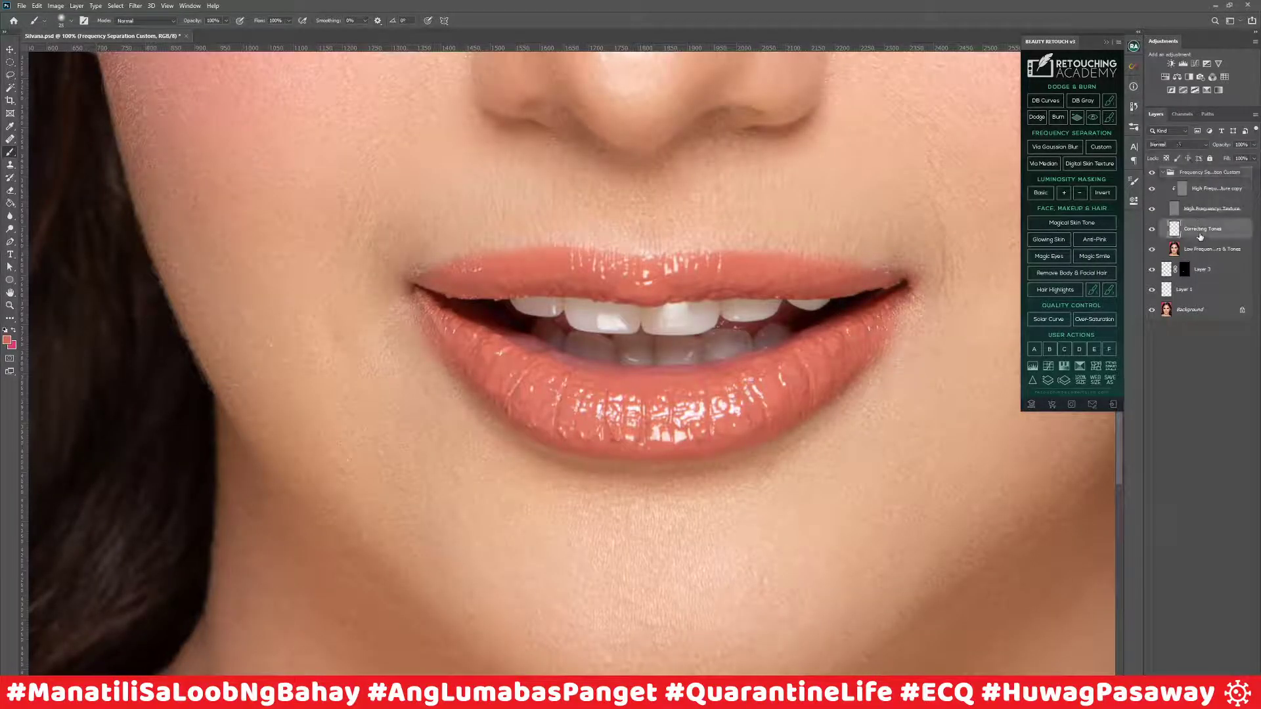
key(ctrl+plus)
key(ctrl+plus)
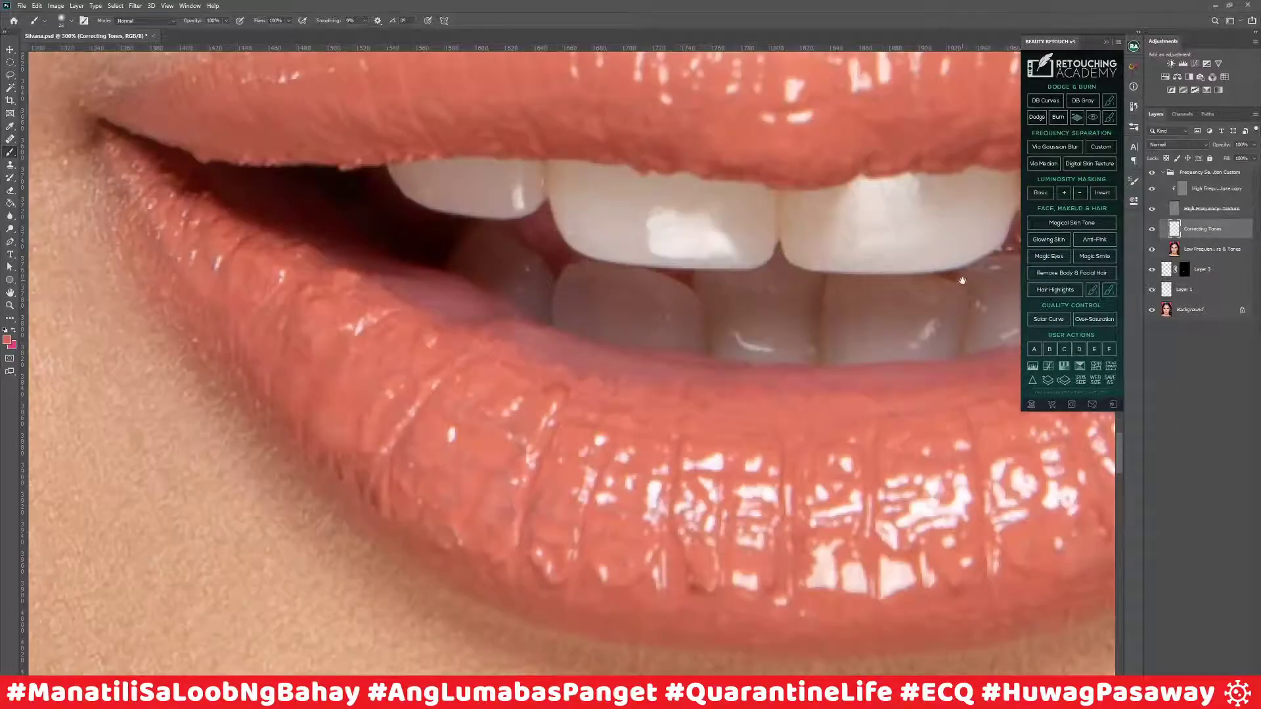
drag(962, 281, 725, 281)
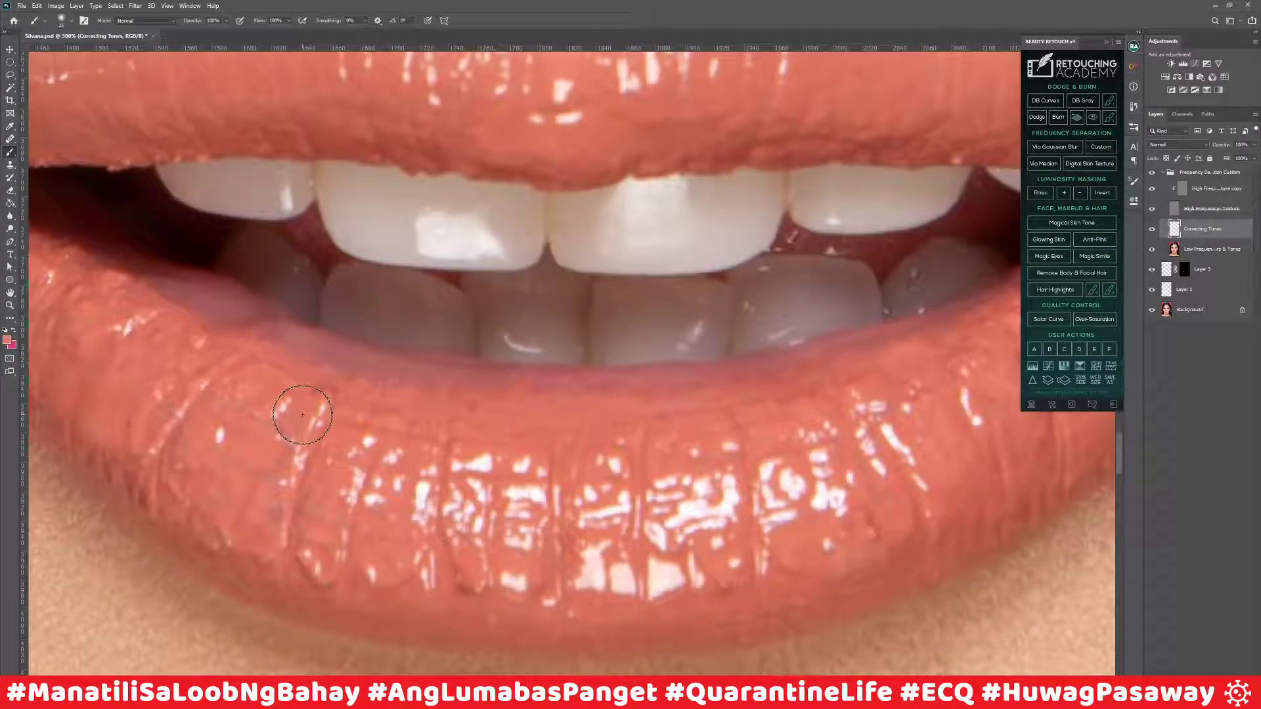
drag(283, 21, 217, 18)
text(5)
key(Return)
key(bracketleft)
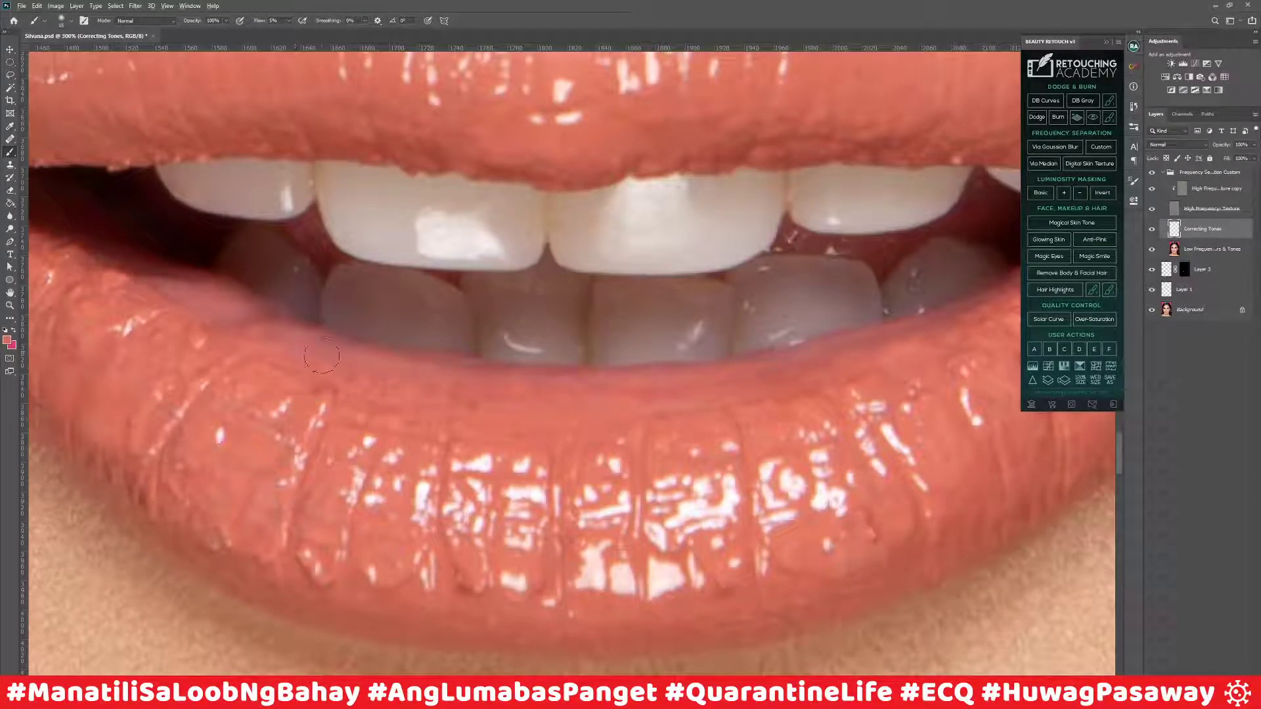
Step: Paint repeatedly sampled lip colours over the uneven tones along the left half and inner edge of the lower lip
mouse_move(316, 447)
mouse_down()
mouse_move(367, 381)
mouse_move(300, 388)
mouse_move(289, 402)
mouse_move(326, 397)
mouse_up()
alt+click(335, 377)
mouse_move(311, 430)
mouse_down()
mouse_move(319, 468)
mouse_move(336, 422)
mouse_move(362, 460)
mouse_move(346, 480)
mouse_move(355, 466)
mouse_move(367, 509)
mouse_move(338, 464)
mouse_move(366, 471)
mouse_move(336, 446)
mouse_move(365, 460)
mouse_up()
alt+click(352, 504)
mouse_move(317, 402)
mouse_down()
mouse_move(294, 404)
mouse_move(307, 399)
mouse_move(276, 449)
mouse_move(227, 354)
mouse_move(196, 346)
mouse_move(174, 359)
mouse_up()
alt+click(191, 337)
mouse_move(210, 302)
mouse_down()
mouse_move(180, 369)
mouse_move(167, 276)
mouse_move(170, 290)
mouse_move(161, 279)
mouse_move(131, 328)
mouse_move(104, 299)
mouse_up()
alt+click(108, 321)
Step: Raise the brush flow to 23% for correcting tones on the right half of the lower lip
scroll(448, 403, right, 10)
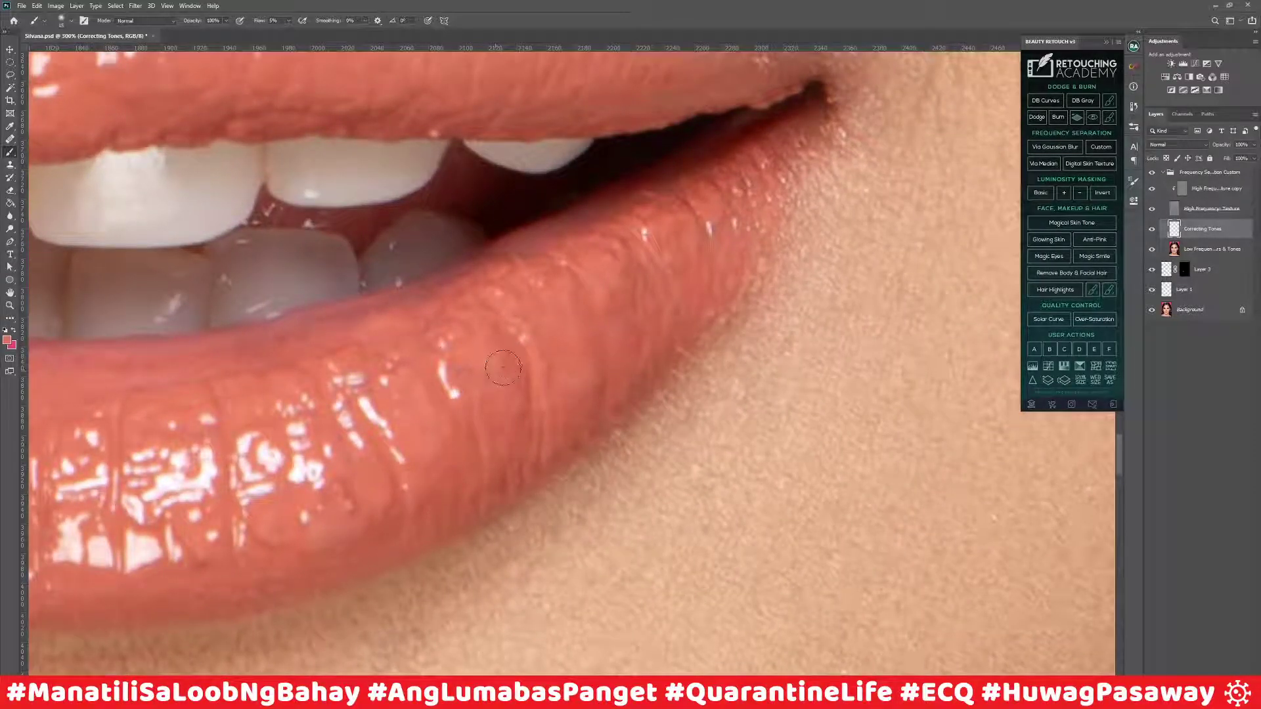
drag(297, 34, 298, 35)
scroll(580, 287, down, 2)
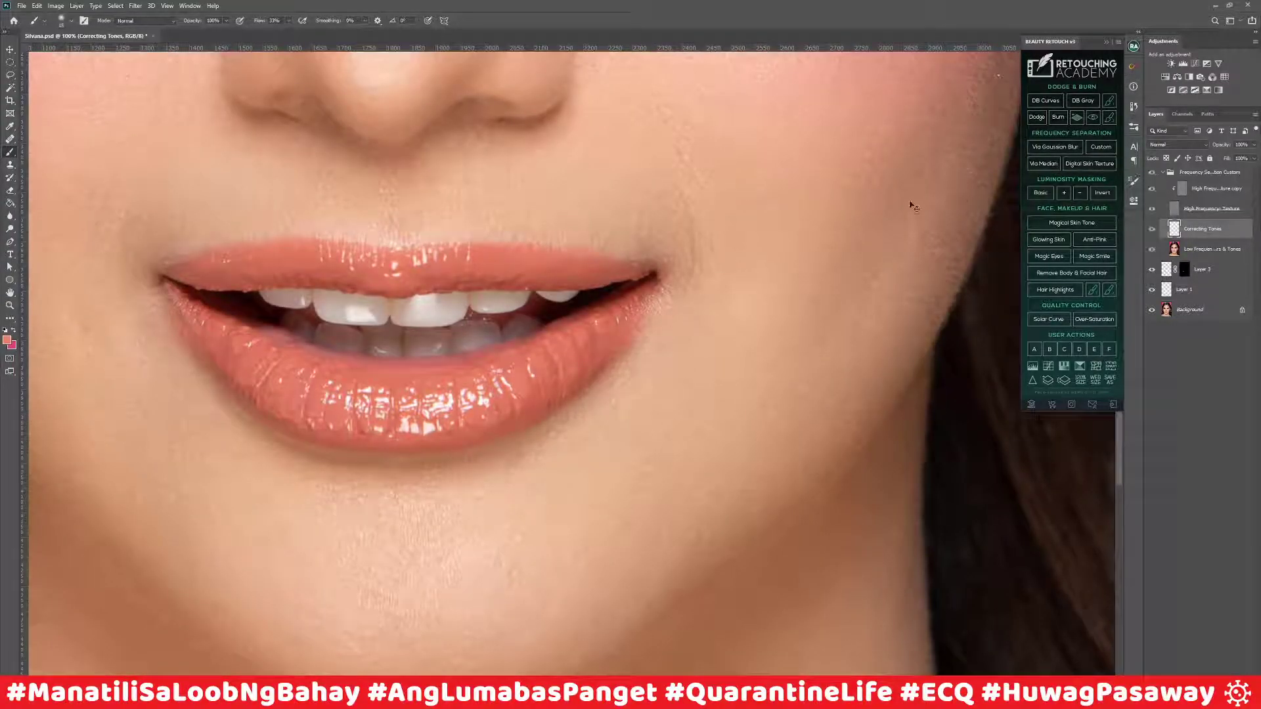
Step: Set the Clone Stamp to sample the current layer only and select the High Frequency Texture copy layer
scroll(503, 434, up, 4)
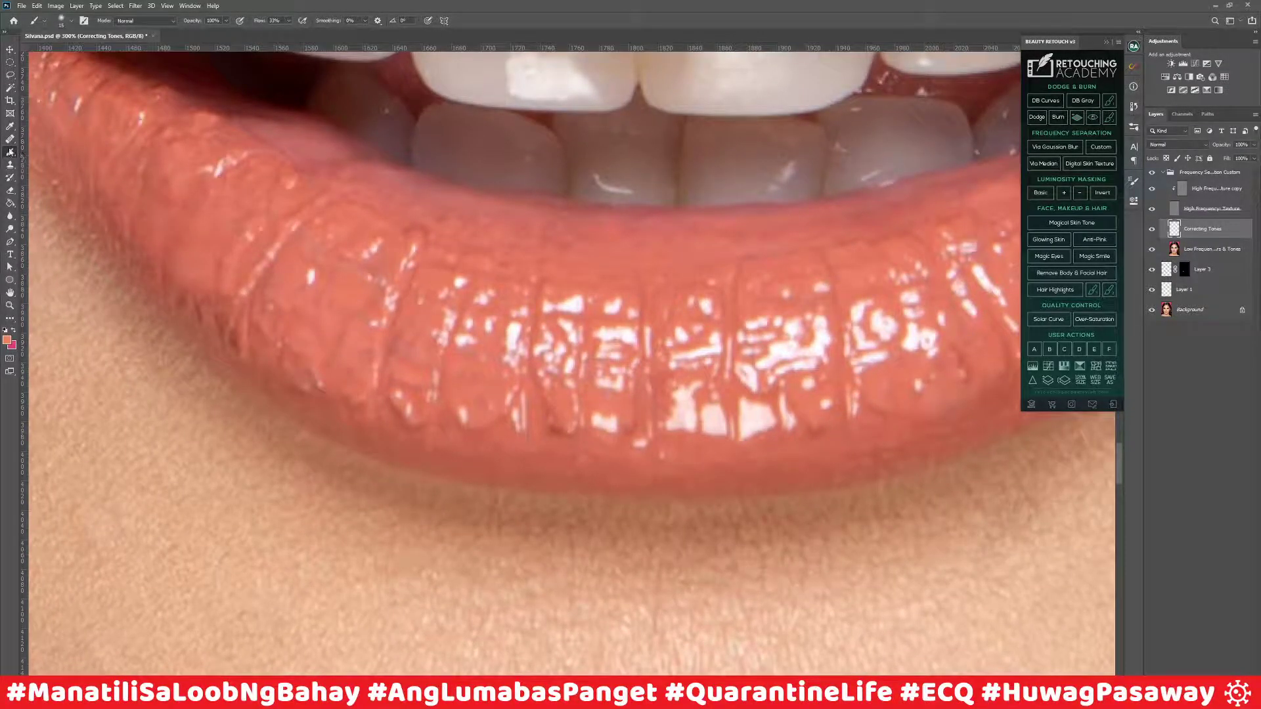
click(9, 167)
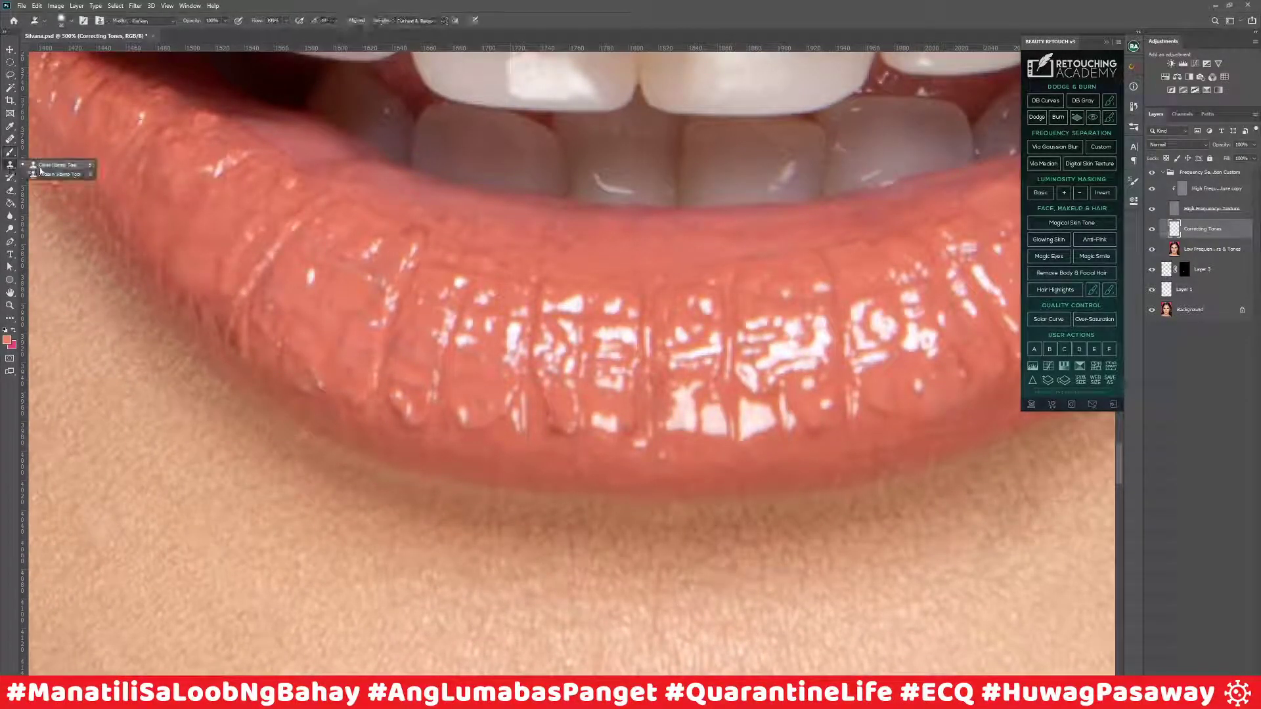
click(419, 20)
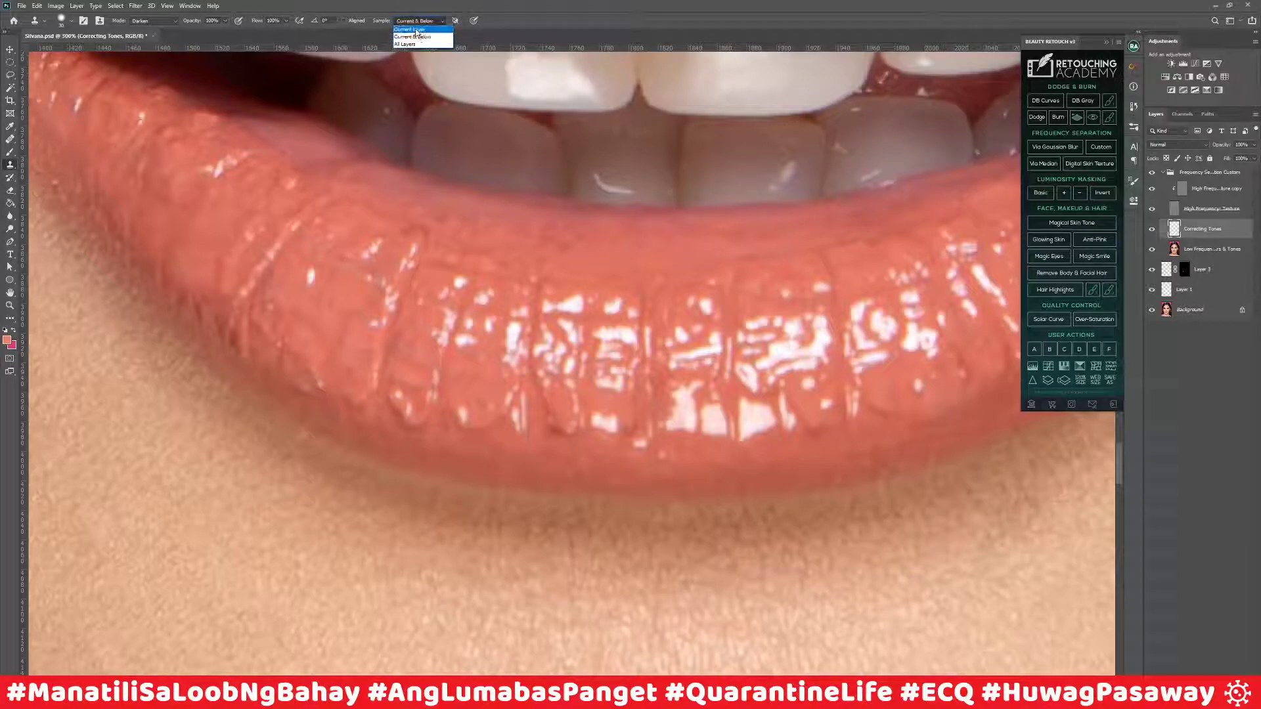
click(415, 30)
click(1190, 189)
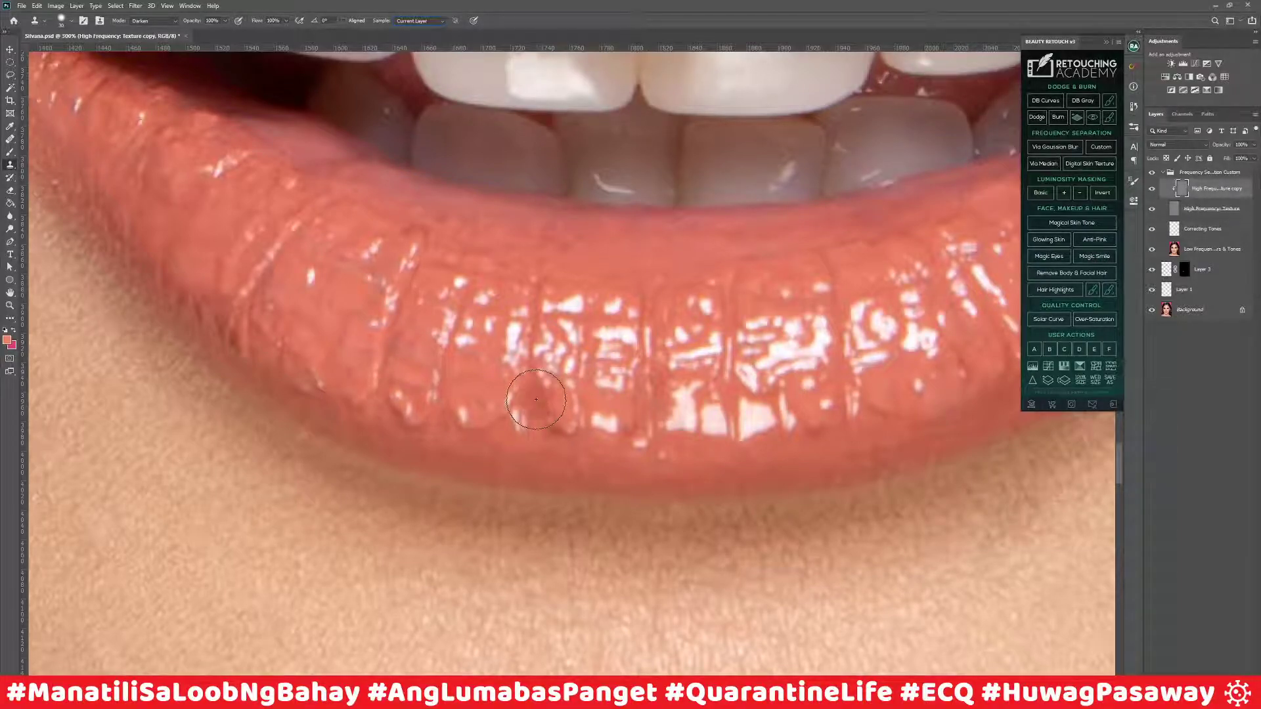
Step: Shrink the Clone Stamp and clone smooth texture over the bumps along the lower lip's bottom left edge
alt+right_click(419, 275)
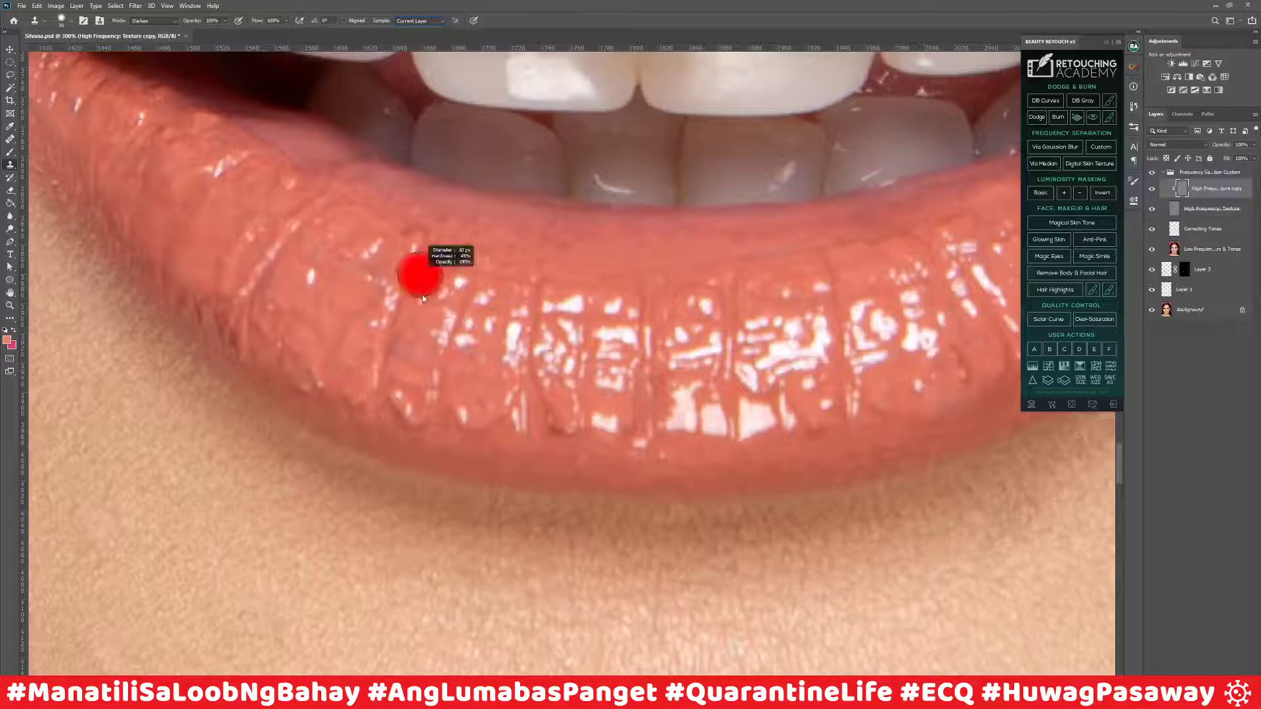
alt+click(420, 440)
key(bracketleft)
key(bracketleft)
key(bracketleft)
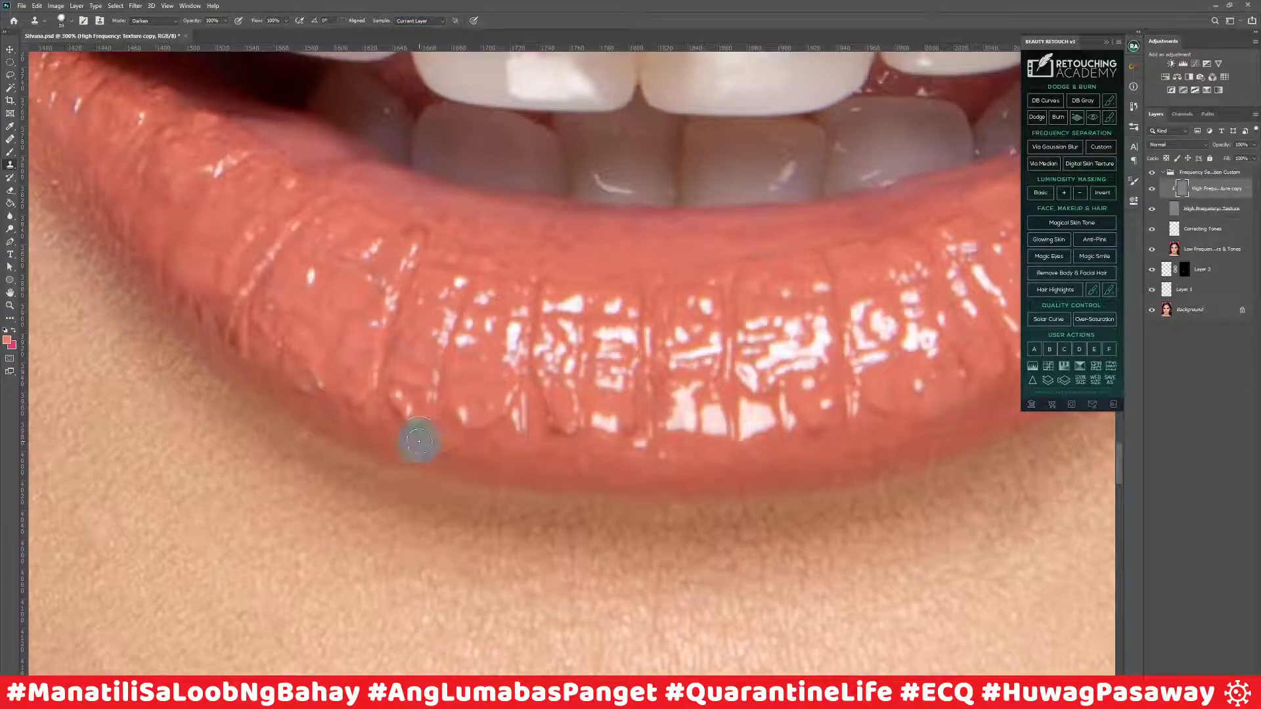
mouse_move(424, 415)
mouse_down()
mouse_move(391, 405)
mouse_move(396, 431)
mouse_move(390, 406)
mouse_move(402, 419)
mouse_move(396, 408)
mouse_move(388, 429)
mouse_move(404, 422)
mouse_move(387, 413)
mouse_move(412, 416)
mouse_move(389, 422)
mouse_move(398, 409)
mouse_move(383, 404)
mouse_move(363, 425)
mouse_move(360, 403)
mouse_move(333, 399)
mouse_move(318, 374)
mouse_move(318, 349)
mouse_move(334, 387)
mouse_move(293, 363)
mouse_move(309, 370)
mouse_move(312, 397)
mouse_up()
Step: Clone repeatedly sampled texture over the remaining bumps from the lower lip's bottom centre to its left side
alt+click(362, 424)
alt+click(491, 458)
mouse_move(503, 422)
mouse_down()
mouse_move(473, 426)
mouse_move(478, 417)
mouse_move(451, 410)
mouse_move(394, 413)
mouse_up()
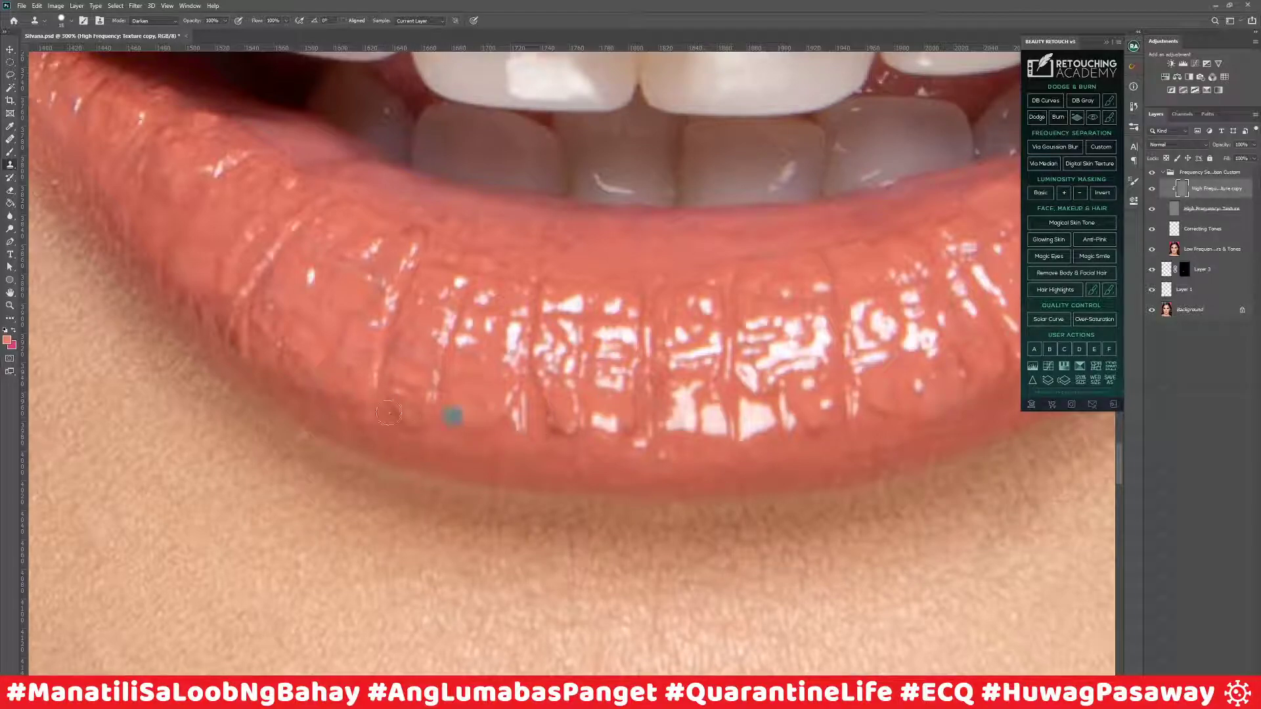
alt+click(564, 448)
mouse_move(571, 420)
mouse_down()
mouse_move(544, 389)
mouse_move(537, 412)
mouse_move(487, 432)
mouse_move(422, 430)
mouse_move(382, 400)
mouse_up()
alt+click(423, 430)
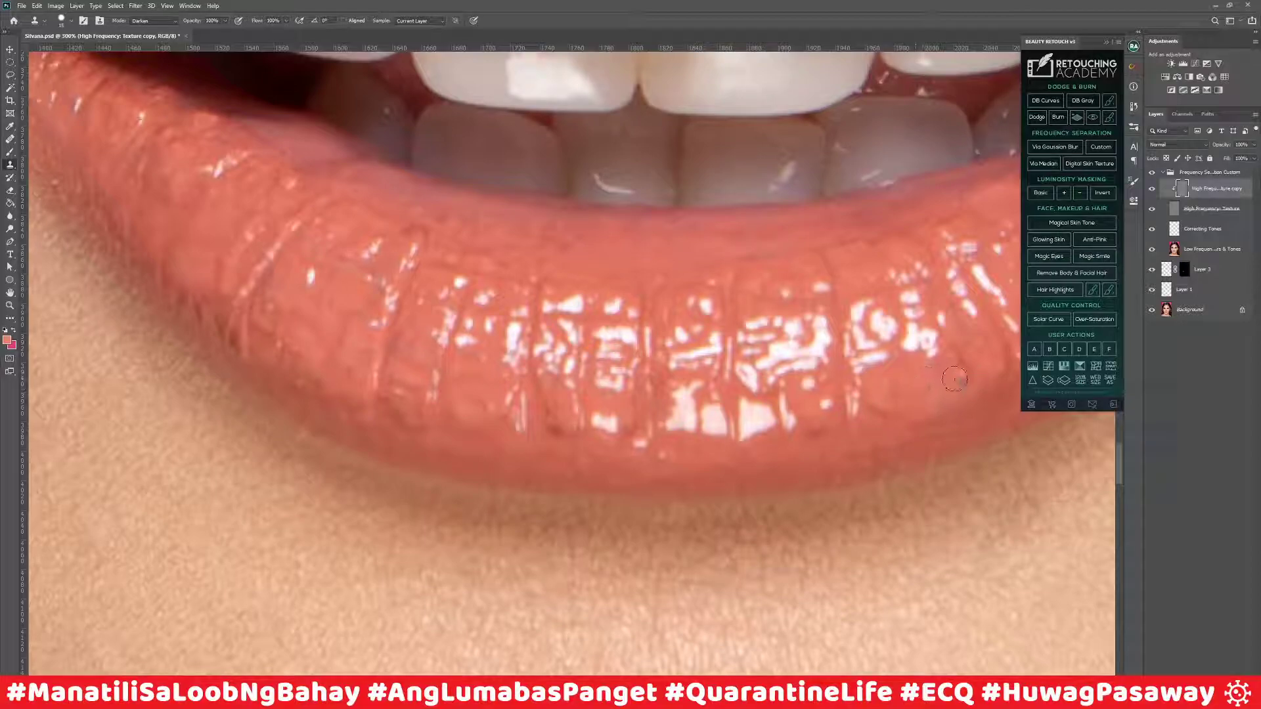
key(ctrl+1)
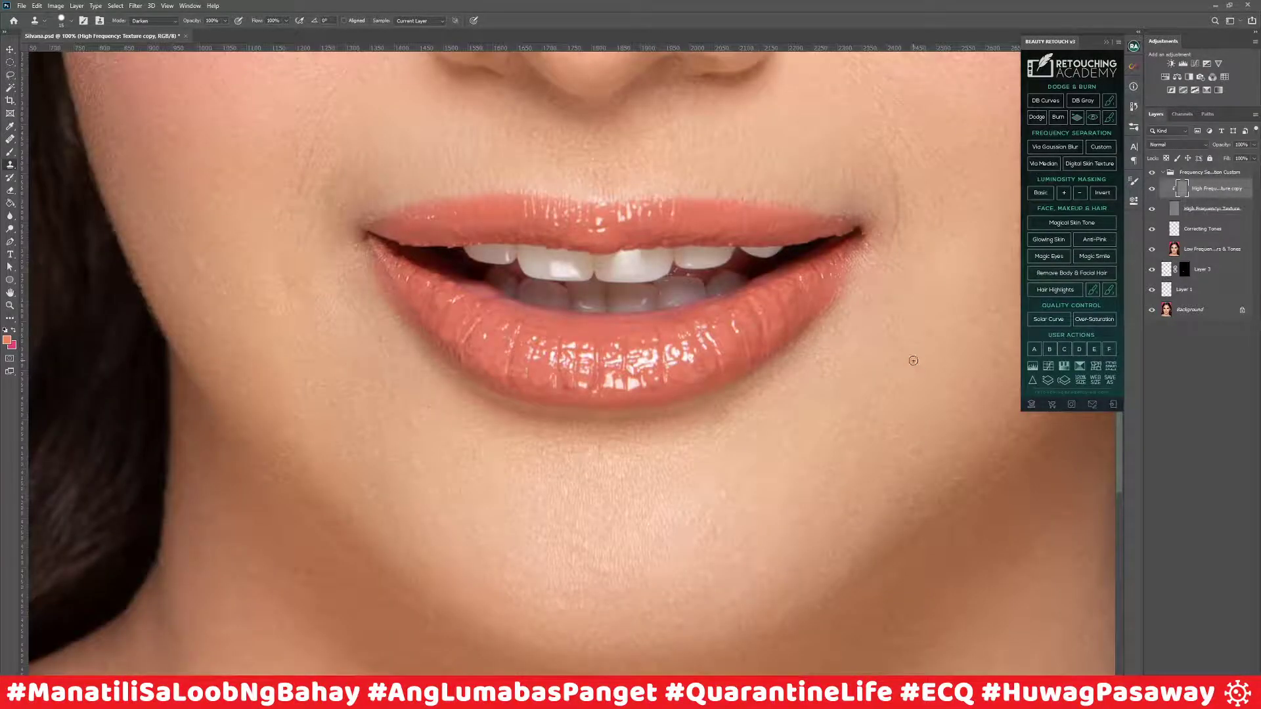
Step: Collapse the Frequency Separation Custom group and add a new blank layer above it
key(ctrl+minus)
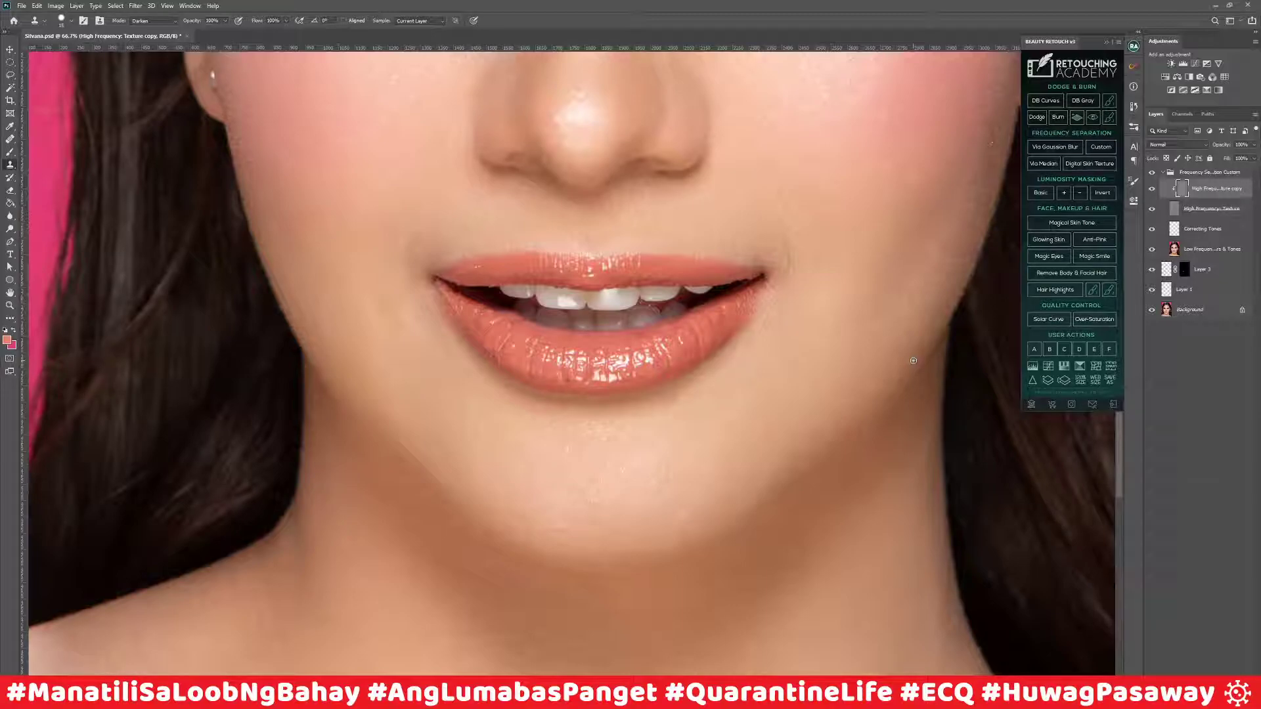
click(1196, 173)
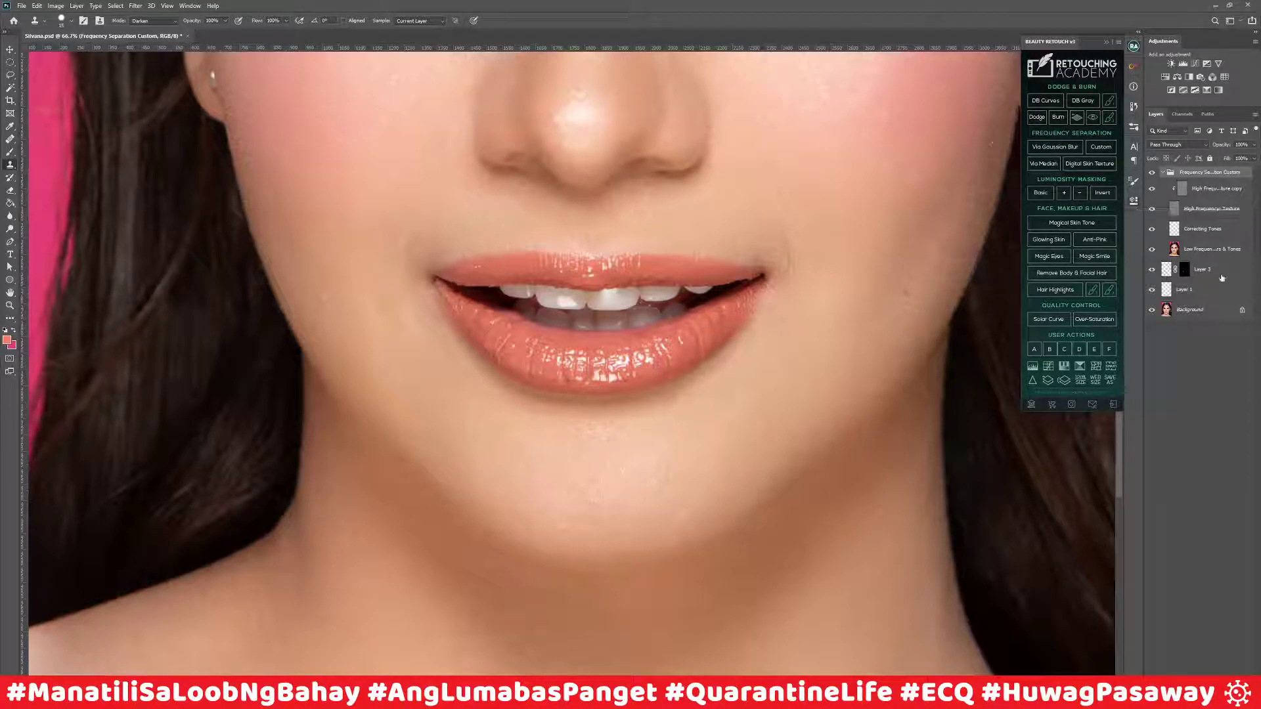
key(ctrl+plus)
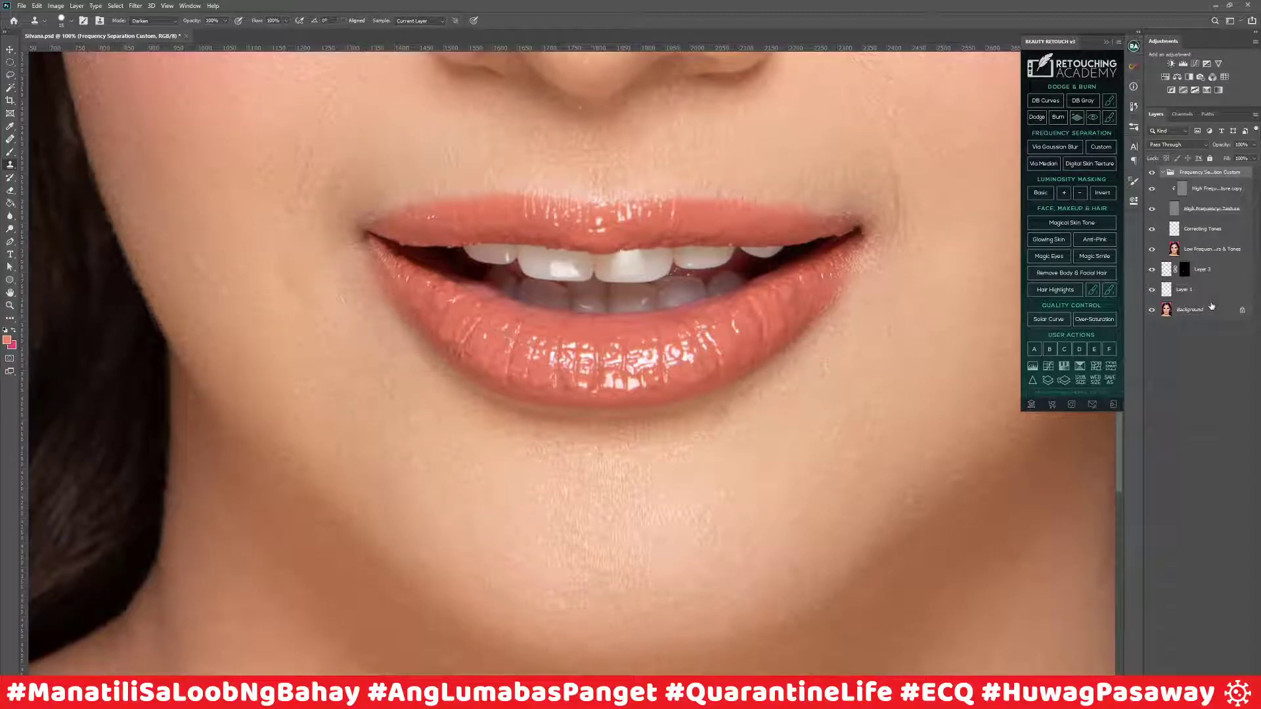
click(1163, 173)
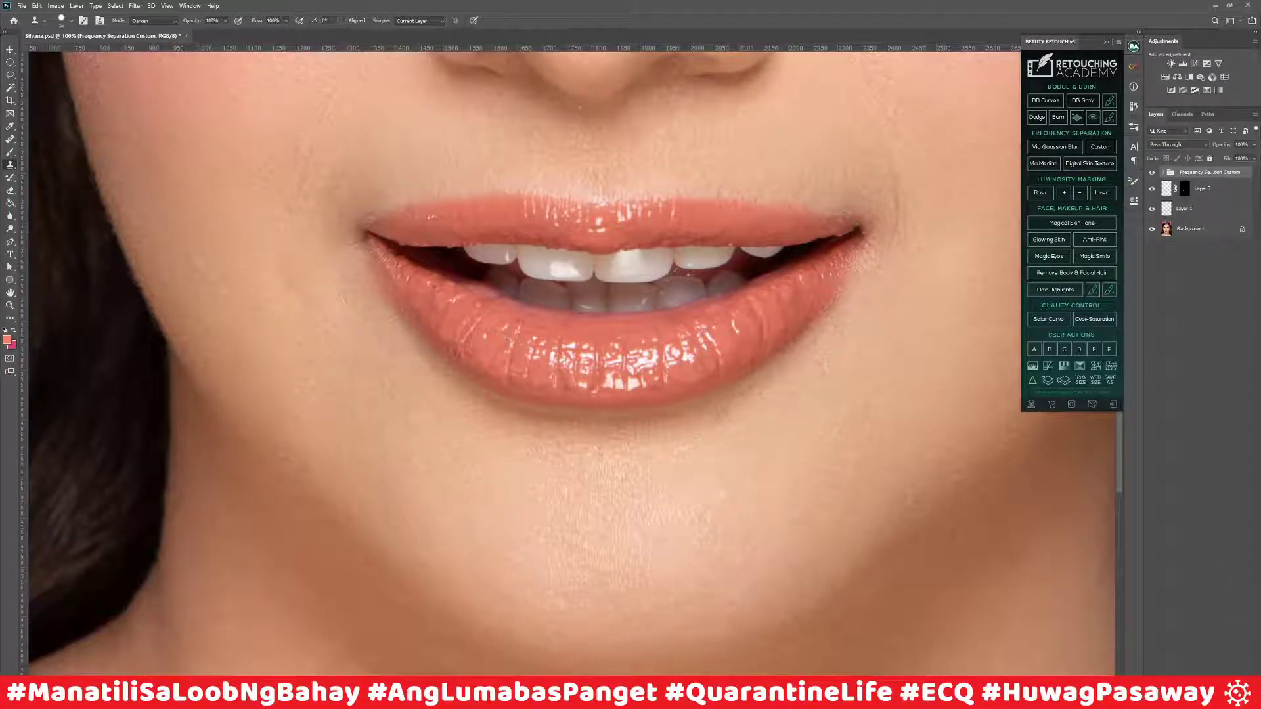
key(ctrl+shift+alt+n)
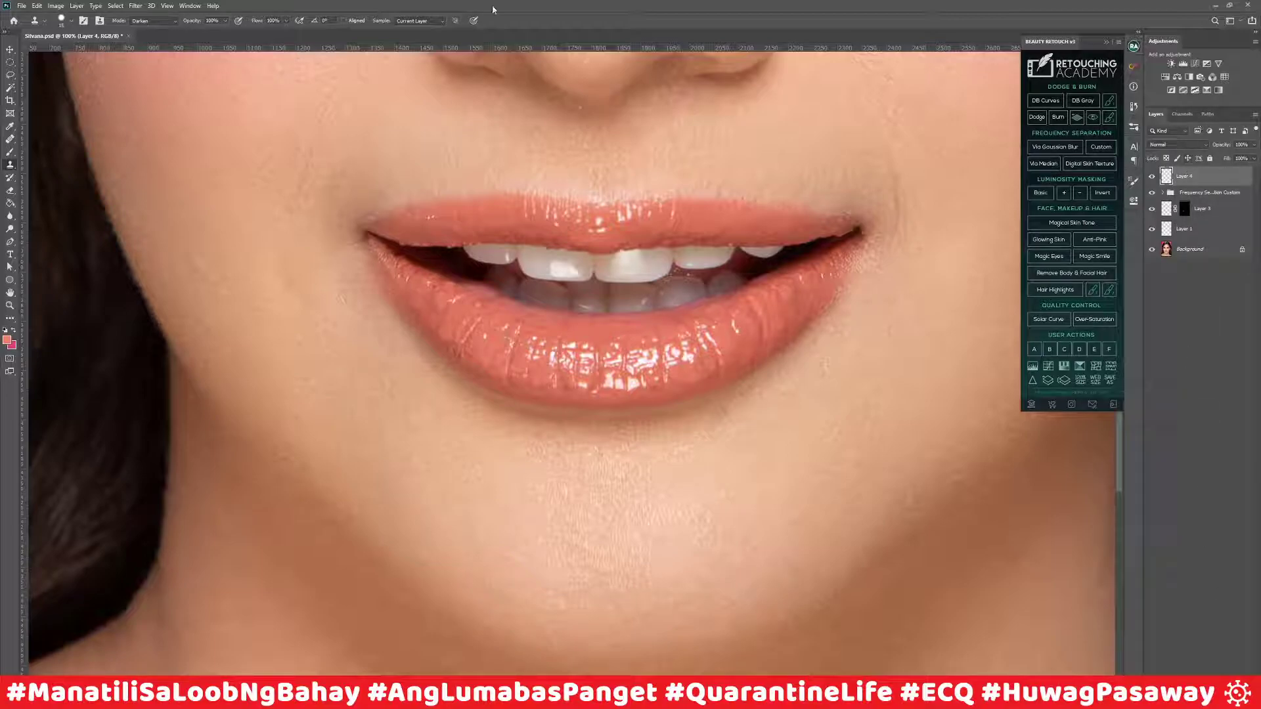
Step: Load the saved Lips channel as a new selection
click(136, 6)
mouse_move(112, 6)
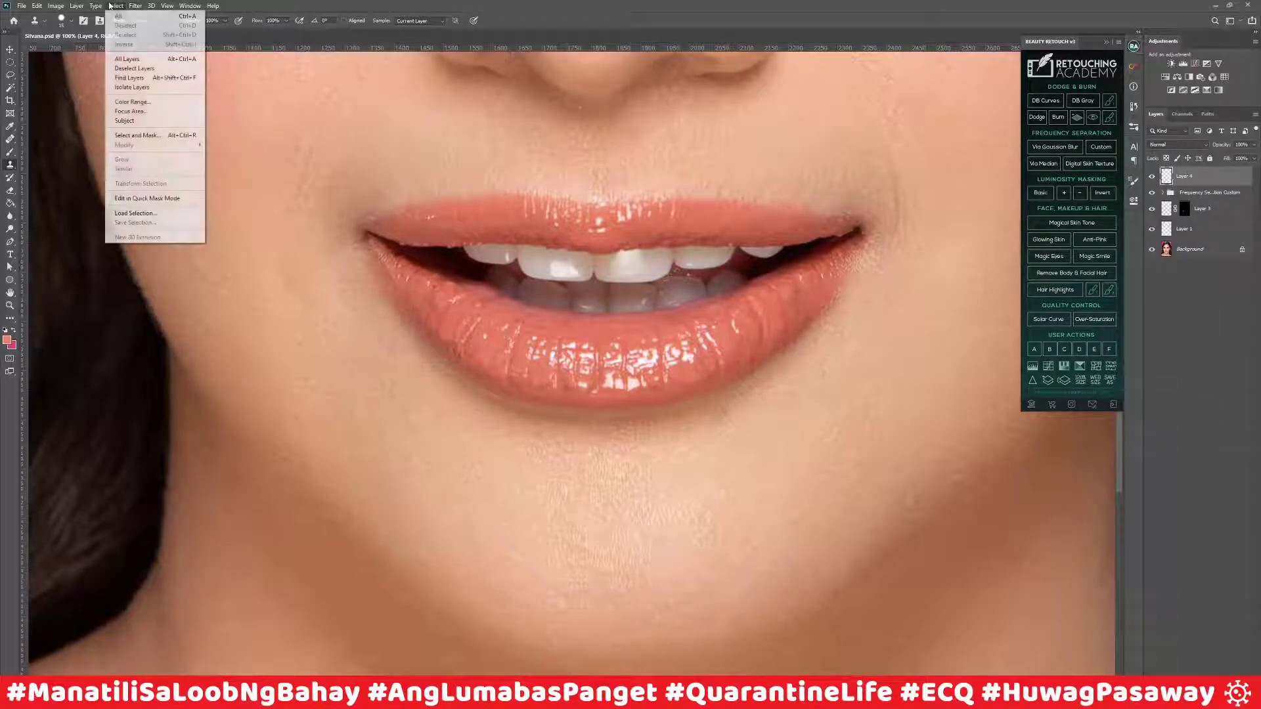
click(135, 212)
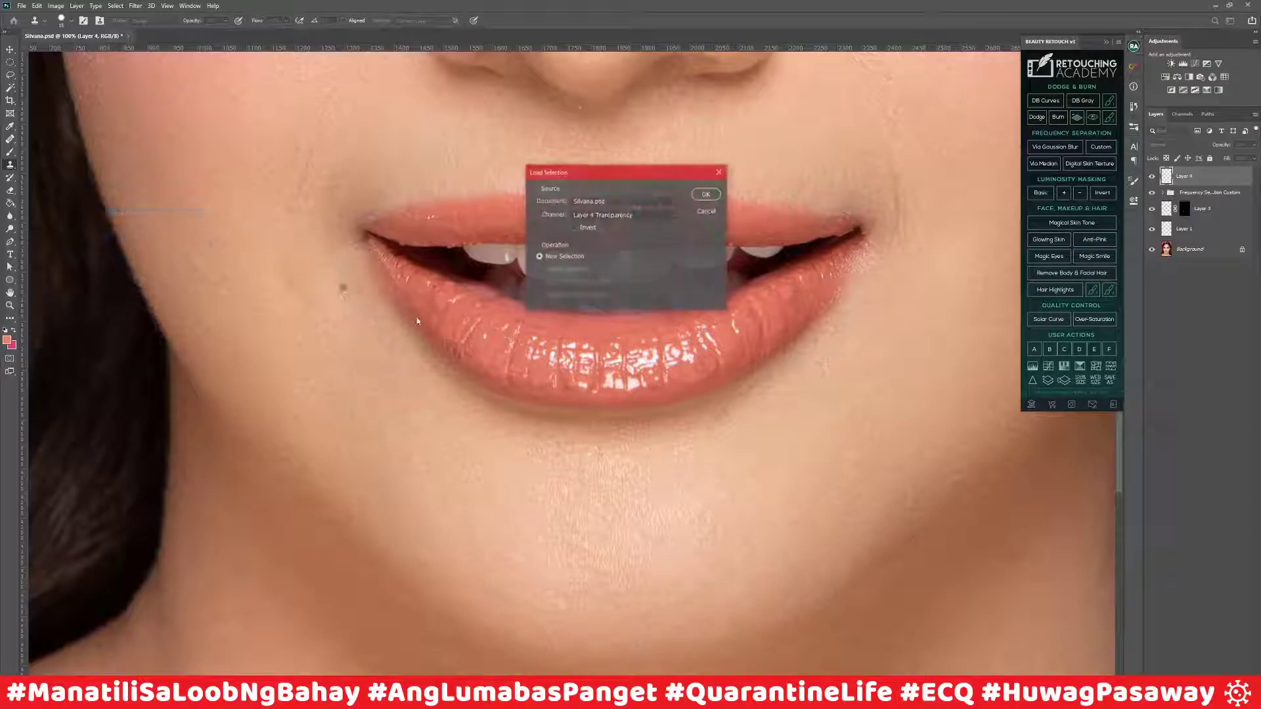
click(624, 215)
click(624, 242)
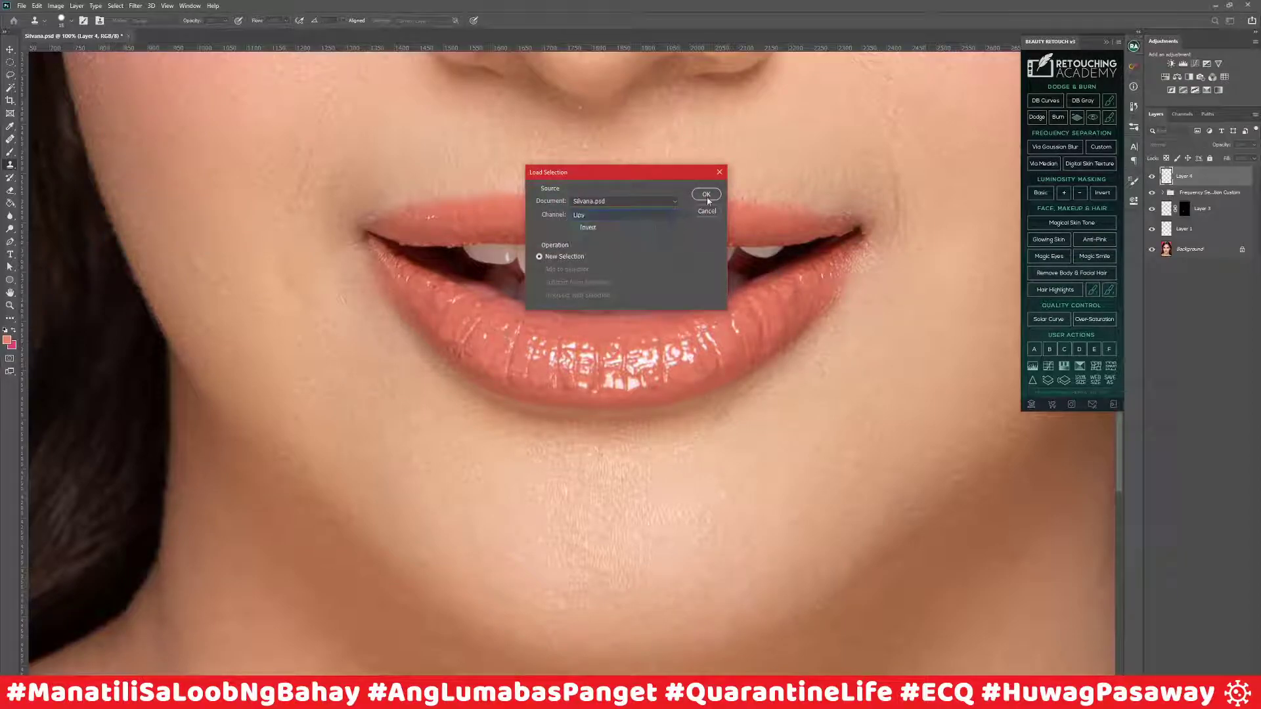
click(706, 195)
Step: Add a layer mask from the lip selection and rename the masked layer "Inner Lips"
click(1192, 702)
double_click(1203, 177)
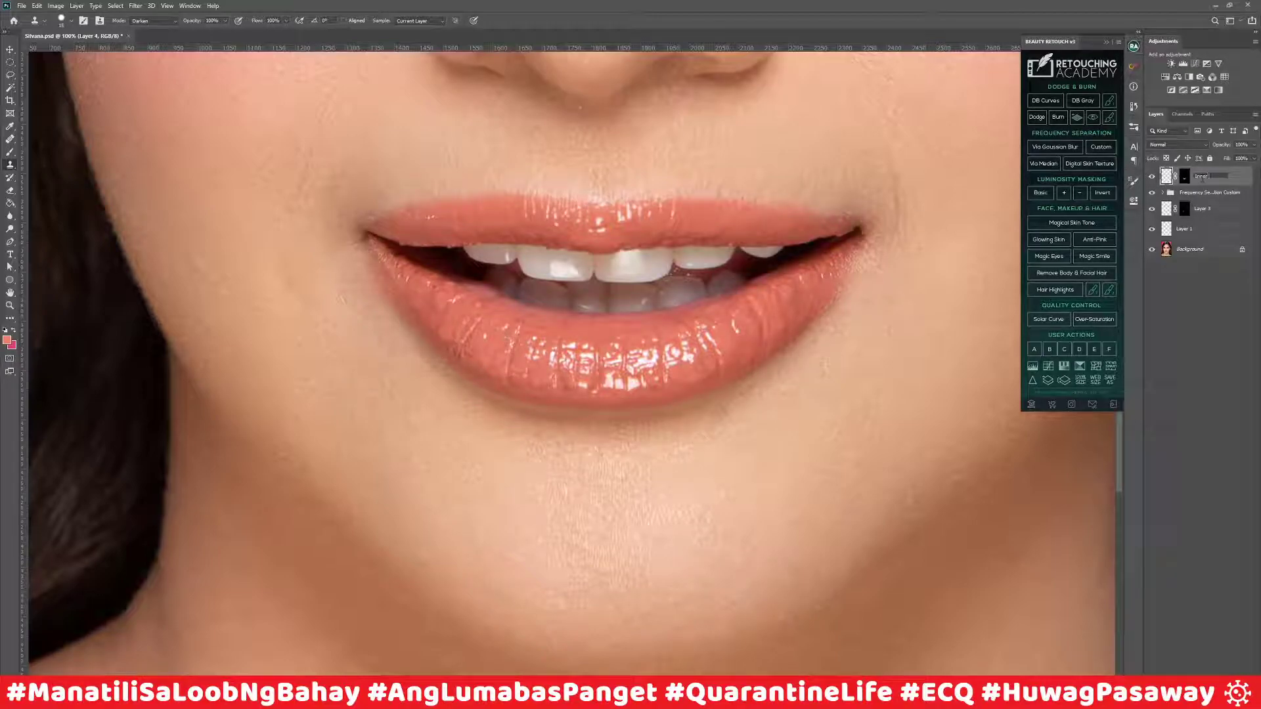
text(Inner Lips)
key(Return)
Step: Set the Clone Stamp to sample Current & Below and clone lip colour along the upper lip's right outer edge
key(ctrl+plus)
drag(806, 294, 577, 622)
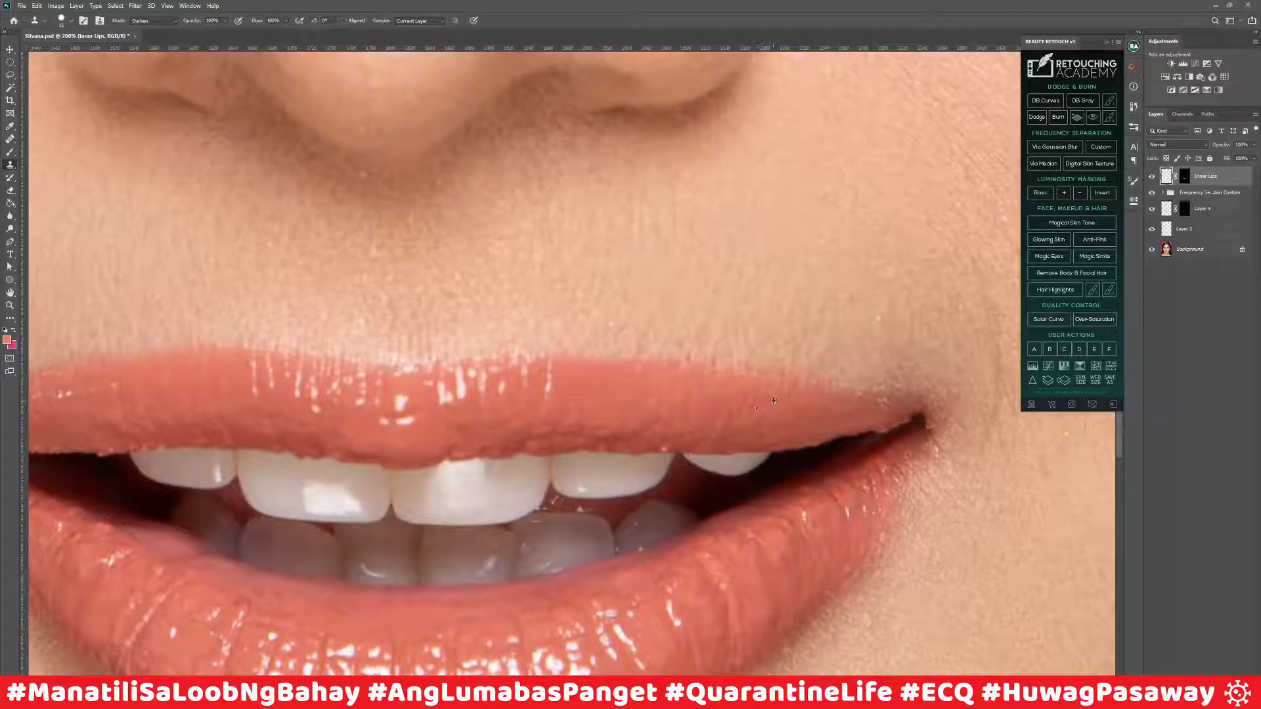
key(bracketright)
click(418, 21)
click(413, 37)
alt+click(738, 390)
mouse_move(738, 375)
mouse_down()
mouse_move(585, 362)
mouse_move(454, 371)
mouse_up()
alt+click(719, 394)
mouse_move(750, 375)
mouse_down()
mouse_move(901, 397)
mouse_move(848, 397)
mouse_up()
Step: Clone lip colour along the upper lip's left edge and into its right corner to even the lip line
scroll(466, 408, left, 5)
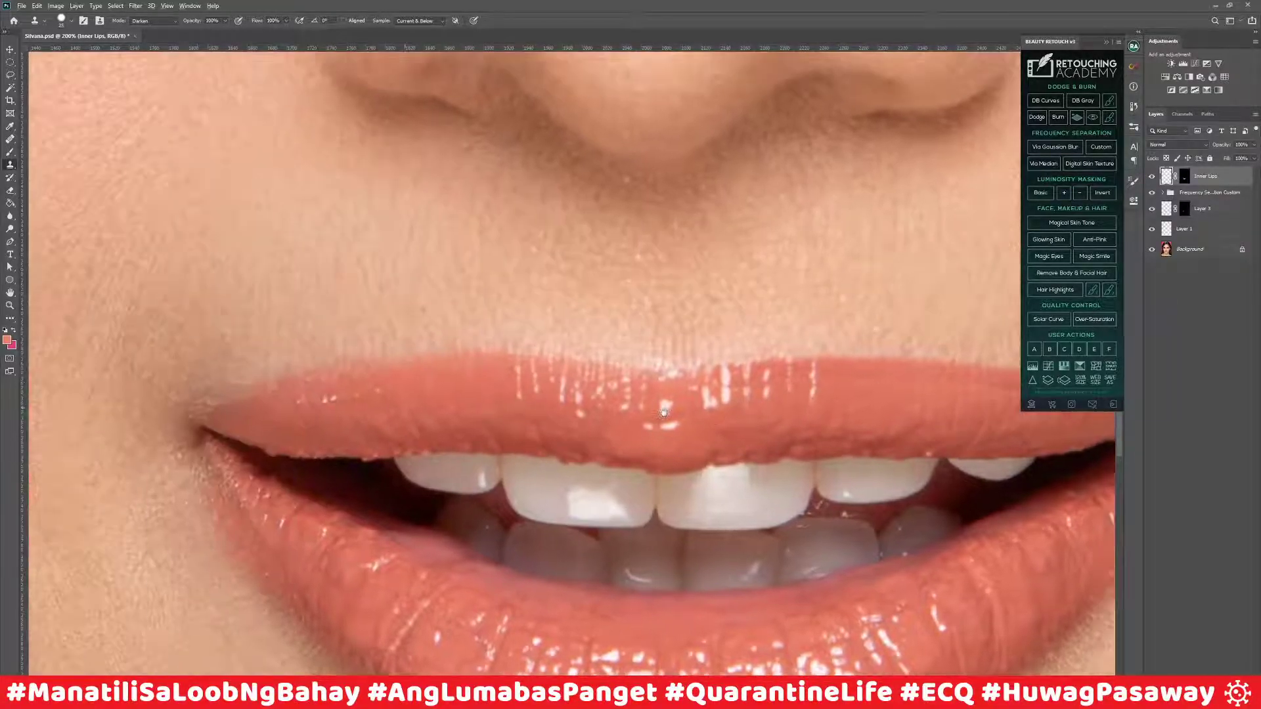
mouse_move(459, 350)
mouse_down()
mouse_move(226, 392)
mouse_move(195, 414)
mouse_up()
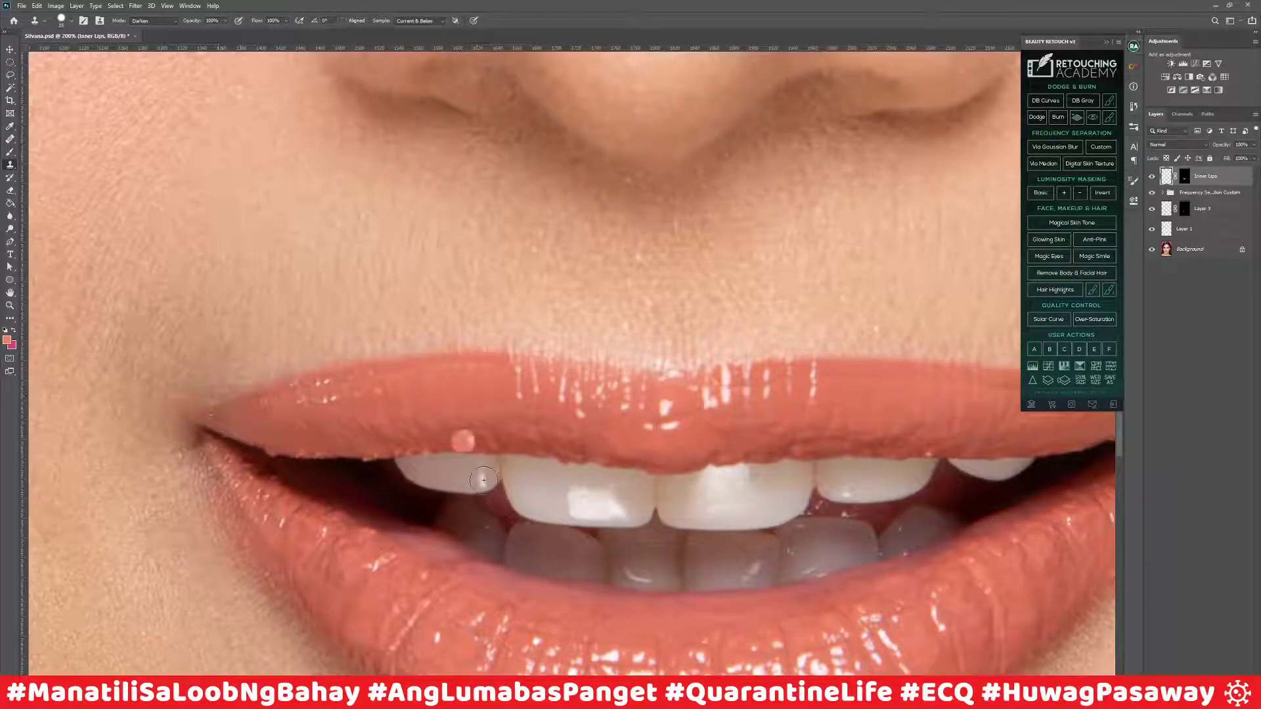
drag(479, 479, 394, 325)
drag(1007, 503, 679, 576)
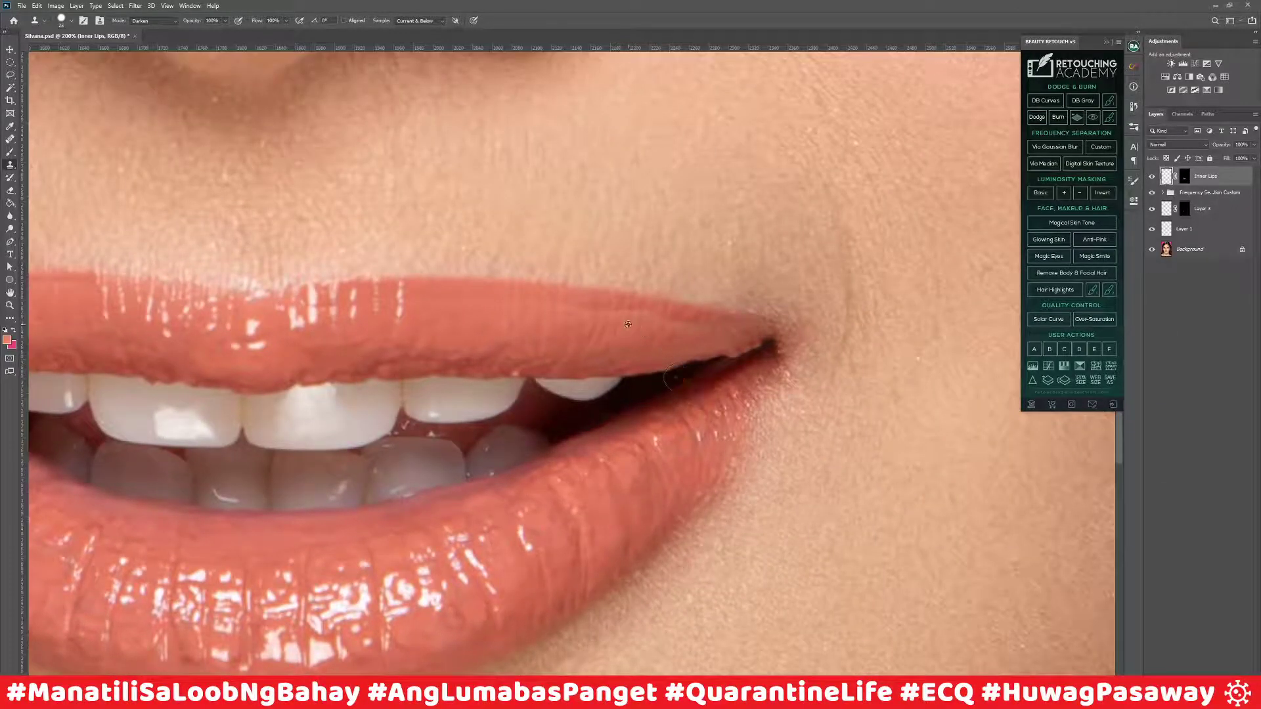
alt+click(641, 318)
drag(781, 321, 766, 333)
Step: Switch to the Healing Brush at a smaller size and heal small flaws on the upper lip
click(10, 139)
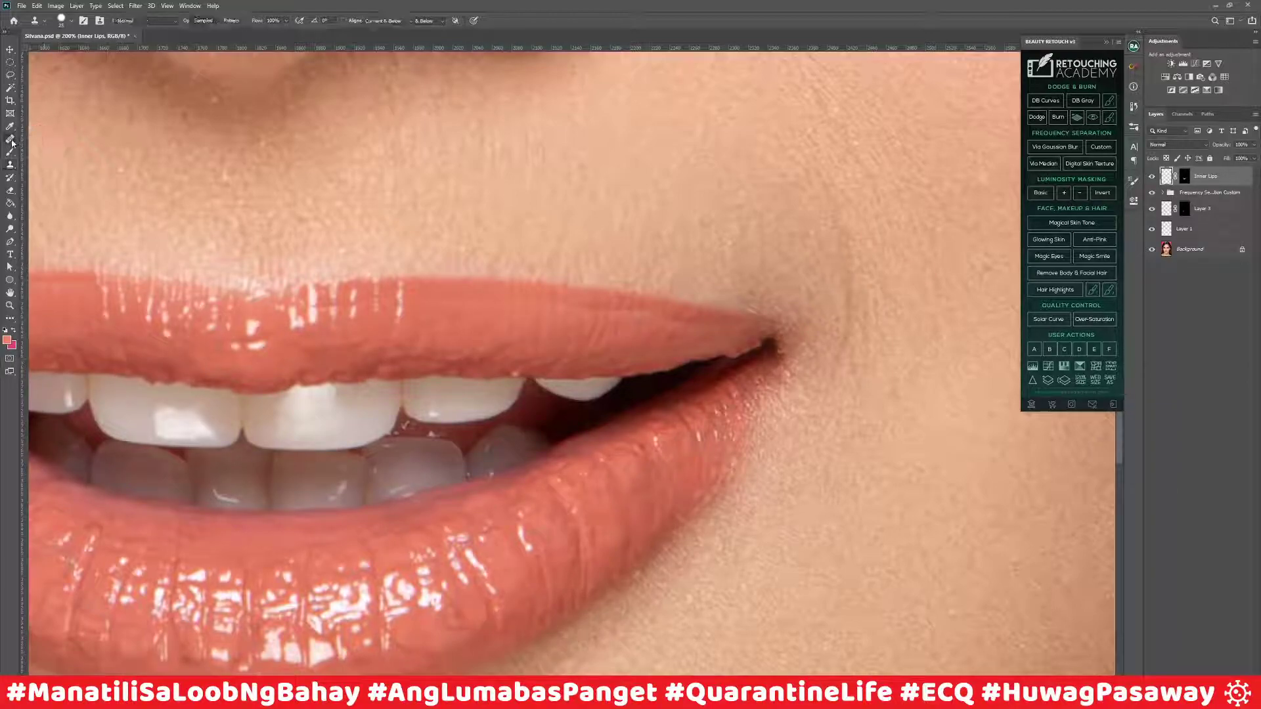
click(34, 148)
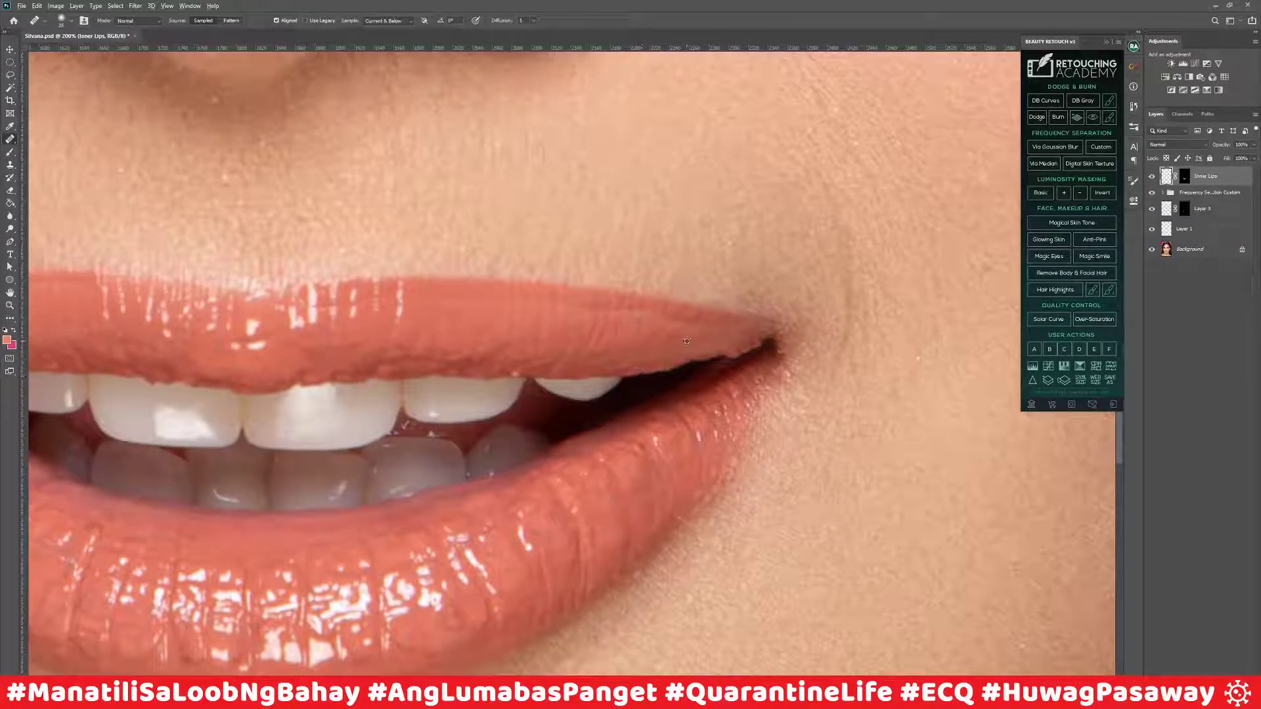
alt+click(689, 336)
key(bracketleft)
key(bracketleft)
key(bracketleft)
click(399, 331)
click(337, 308)
Step: Heal the small shiny specks on the left part of the upper lip with a slightly larger brush
key(bracketright)
key(bracketright)
key(ctrl+0)
key(ctrl+1)
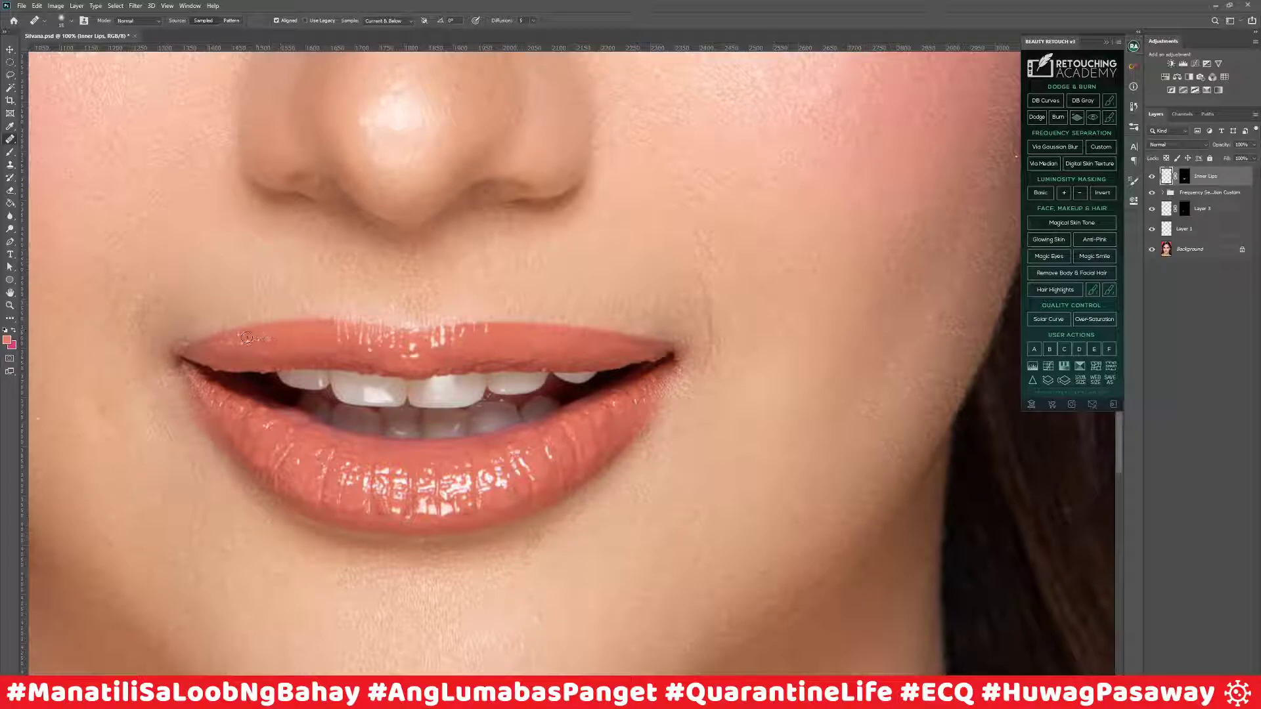
drag(255, 337, 238, 340)
key(ctrl+plus)
key(ctrl+plus)
drag(260, 331, 847, 450)
drag(266, 388, 111, 412)
mouse_move(184, 427)
mouse_down()
mouse_move(337, 395)
mouse_move(292, 395)
mouse_move(285, 375)
mouse_move(257, 387)
mouse_up()
alt+click(314, 398)
Step: Lower the Inner Lips layer's opacity and compare the lips with that layer hidden and shown
key(ctrl+minus)
key(ctrl+minus)
key(ctrl+minus)
key(ctrl+minus)
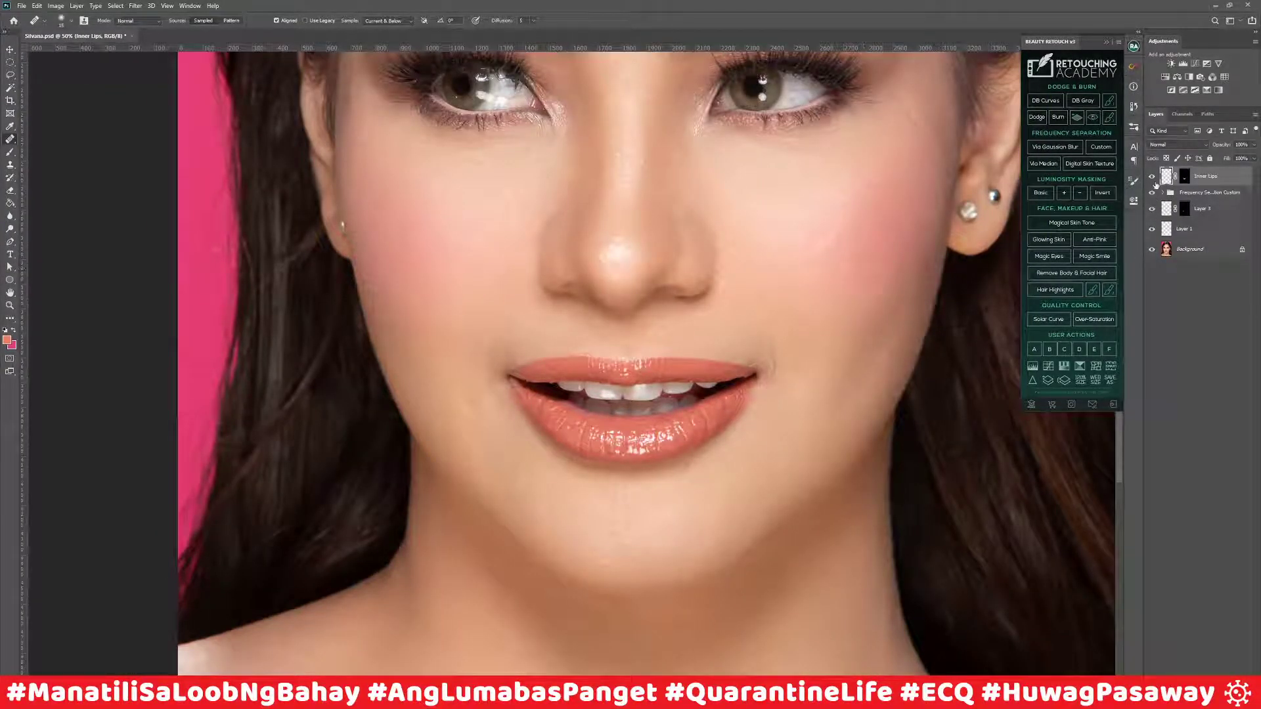
click(1153, 177)
click(1153, 177)
click(1254, 146)
drag(1248, 158, 1243, 161)
click(1152, 177)
click(1152, 177)
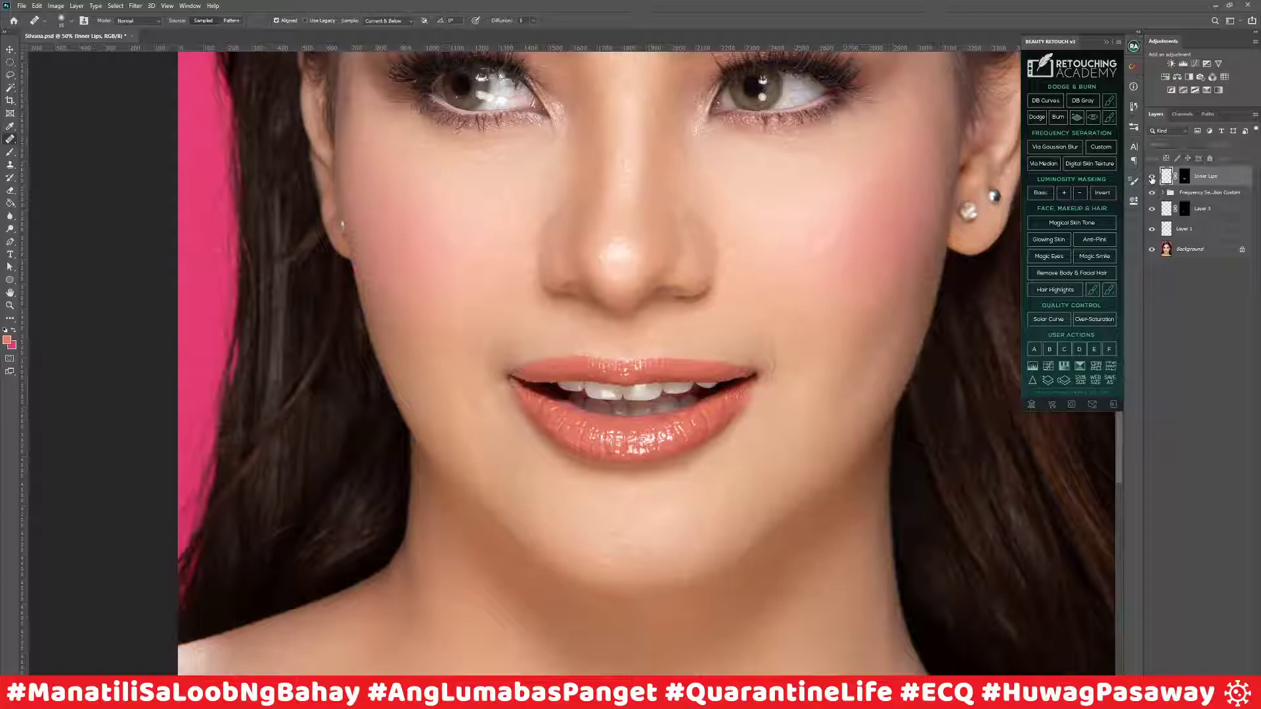
Step: Add a new layer above Inner Lips and give it an inverted copy of the Inner Lips mask
key(ctrl+minus)
key(ctrl+minus)
key(ctrl+plus)
key(ctrl+plus)
key(ctrl+plus)
key(ctrl+plus)
key(ctrl+plus)
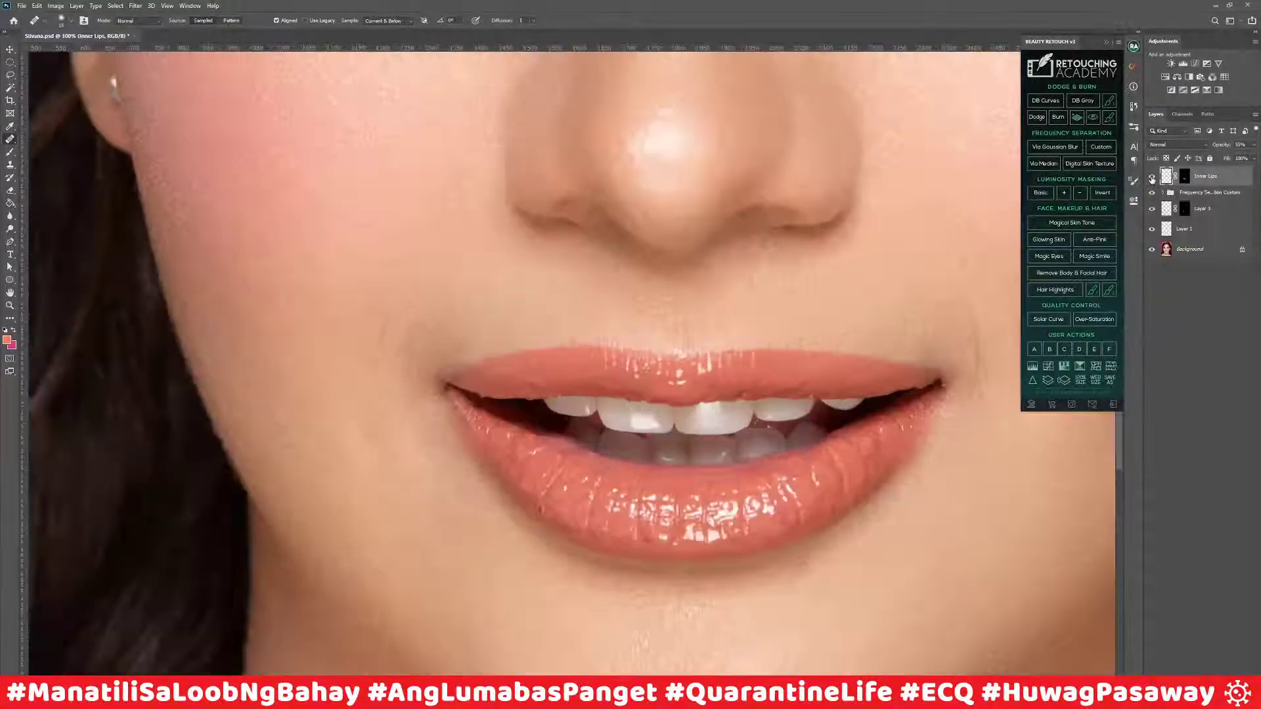
drag(662, 394, 232, 381)
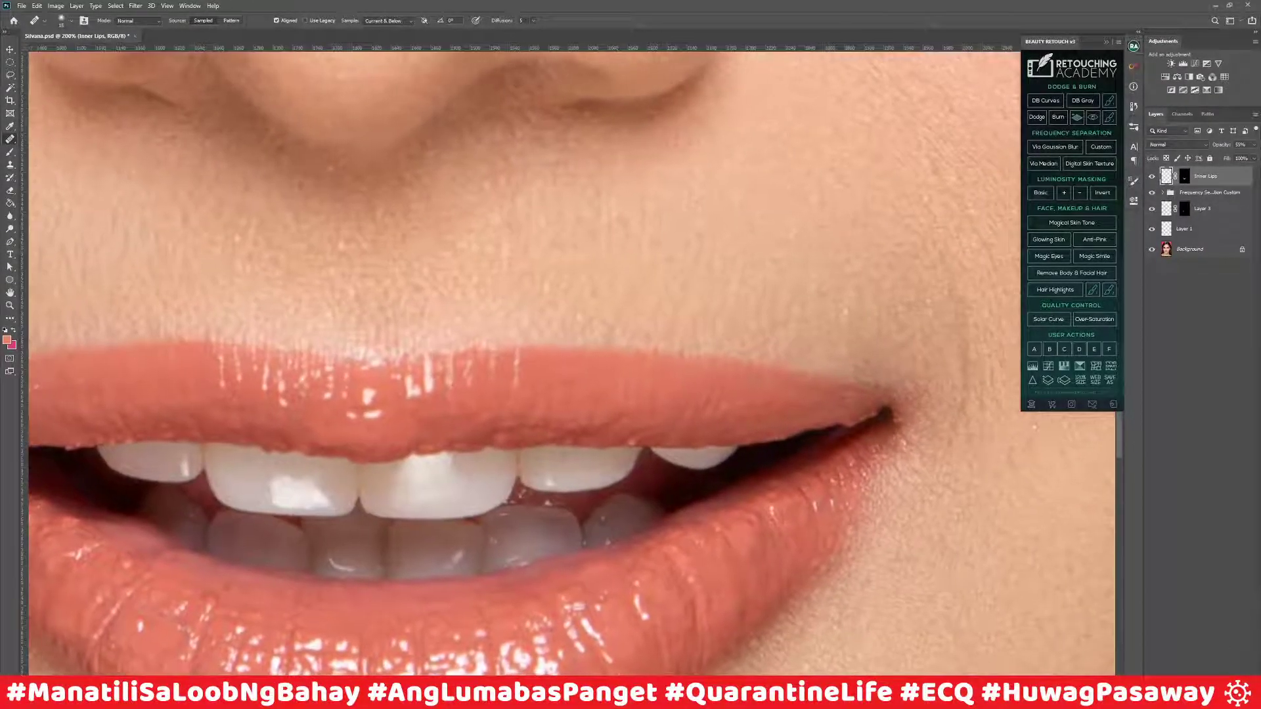
key(ctrl+shift+alt+n)
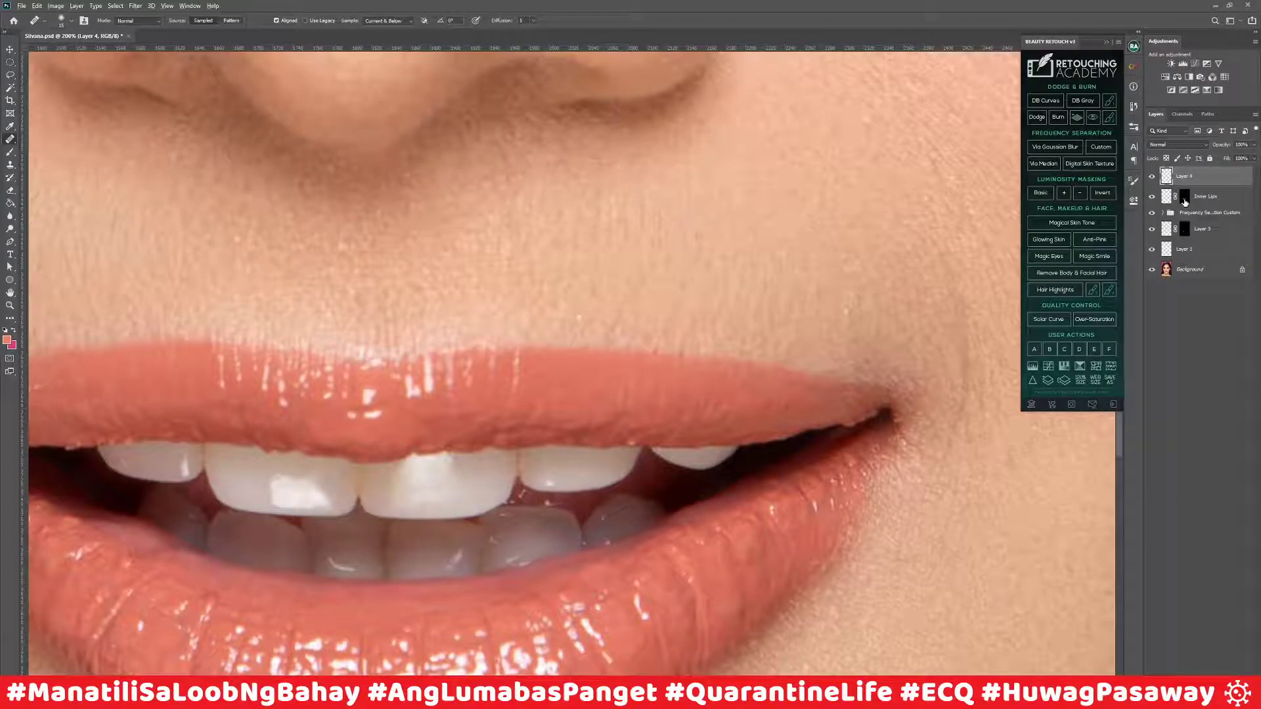
drag(1185, 200, 1186, 177)
click(1186, 177)
key(ctrl+i)
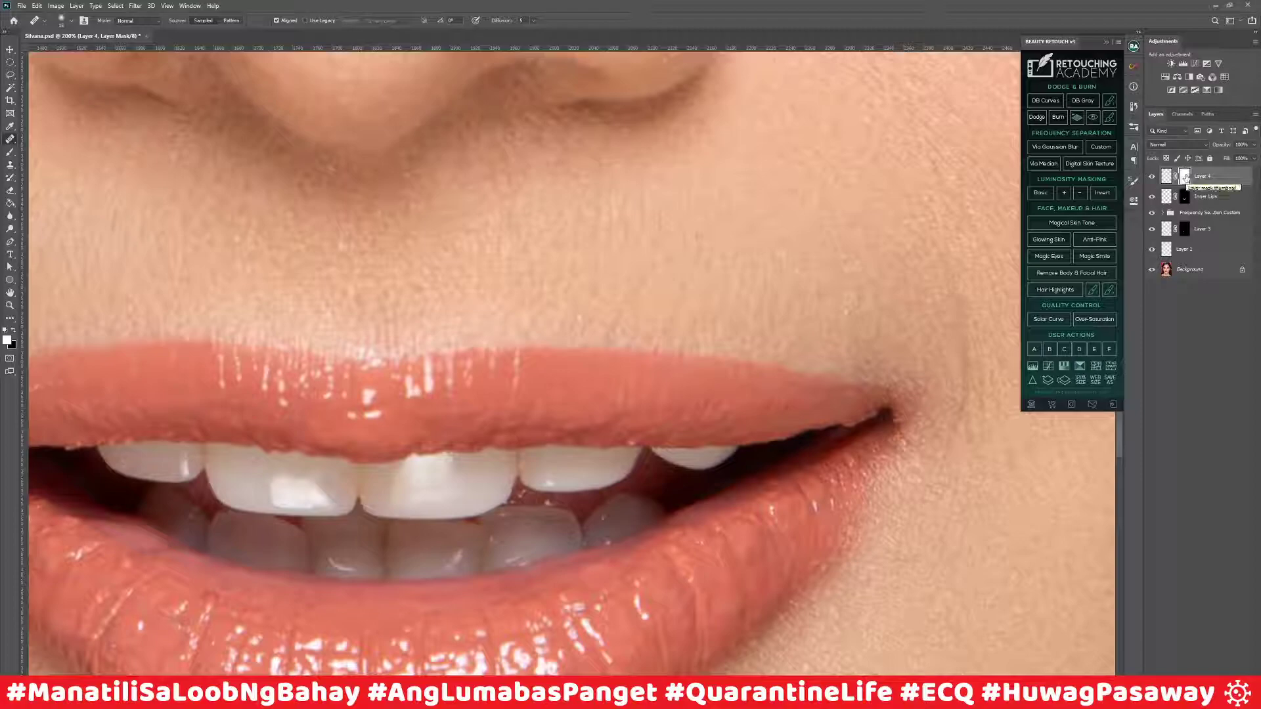
Step: Make the new layer's image content active and rename the layer "Outer Lips"
click(1167, 177)
double_click(1201, 177)
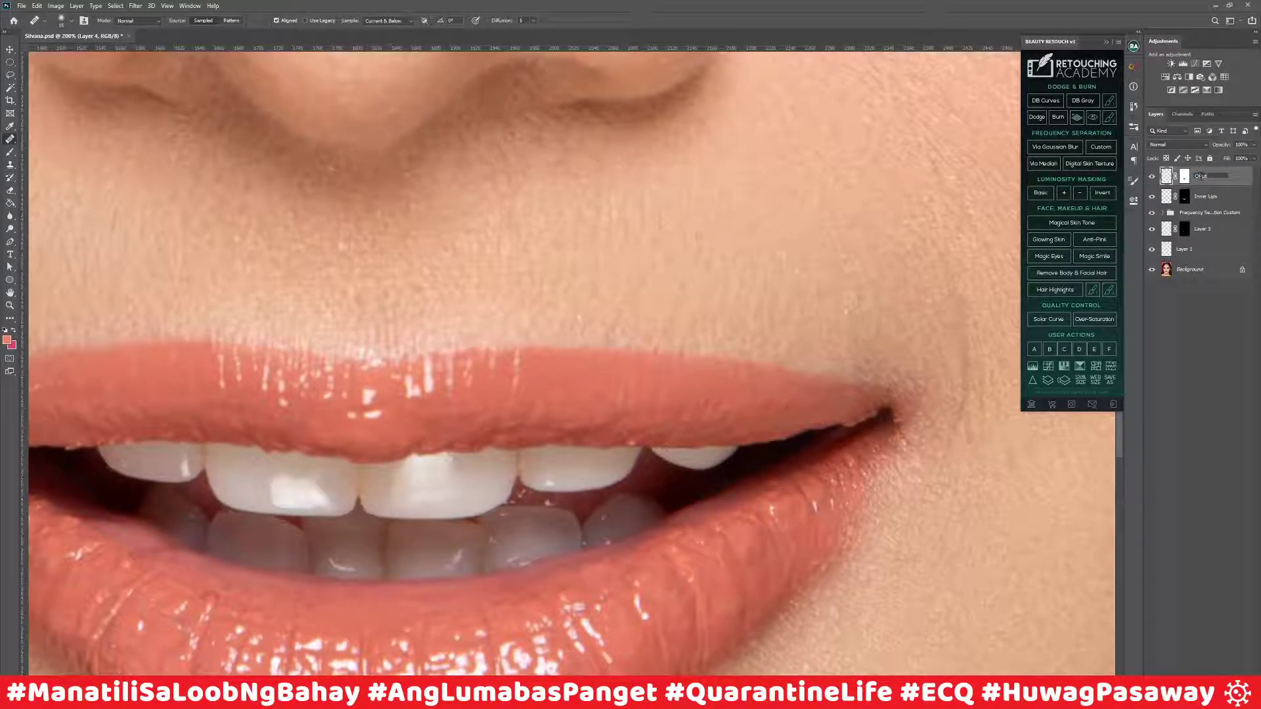
text(Outer Lips)
key(Return)
key(b)
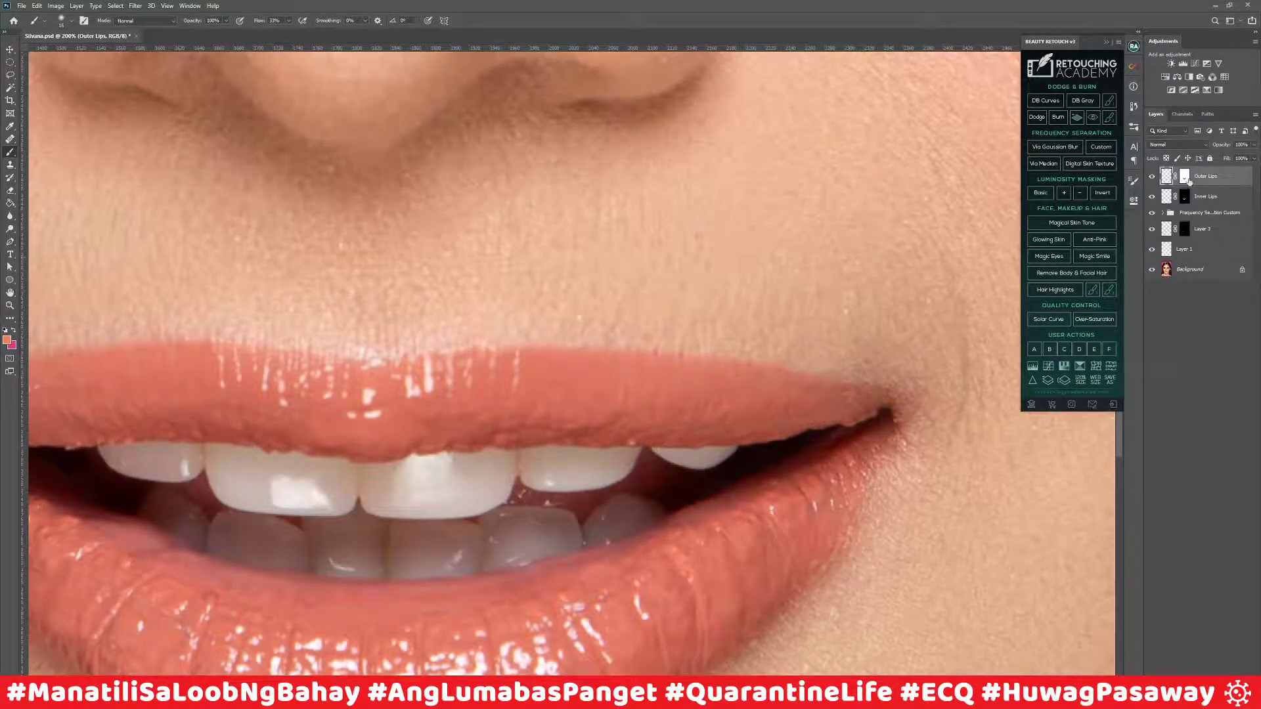
drag(785, 286, 740, 348)
drag(691, 308, 665, 346)
mouse_move(606, 375)
mouse_down()
mouse_move(464, 333)
mouse_move(412, 460)
mouse_move(639, 341)
mouse_move(493, 490)
mouse_move(841, 348)
mouse_move(953, 425)
mouse_move(1018, 389)
mouse_up()
key(ctrl+z)
key(d)
key(ctrl+z)
Step: Clone skin with an enlarged Clone Stamp along the outside of the upper lip's right edge, undoing the last stroke
click(10, 164)
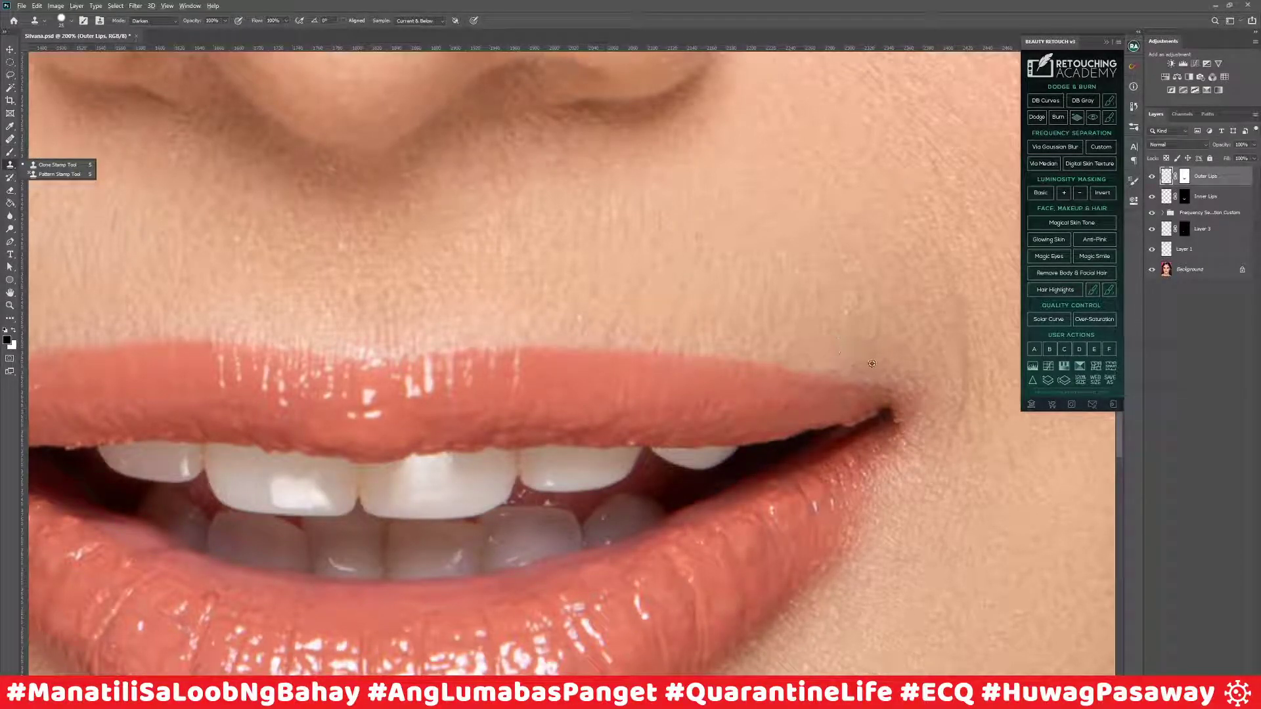
alt+click(873, 358)
key(bracketright)
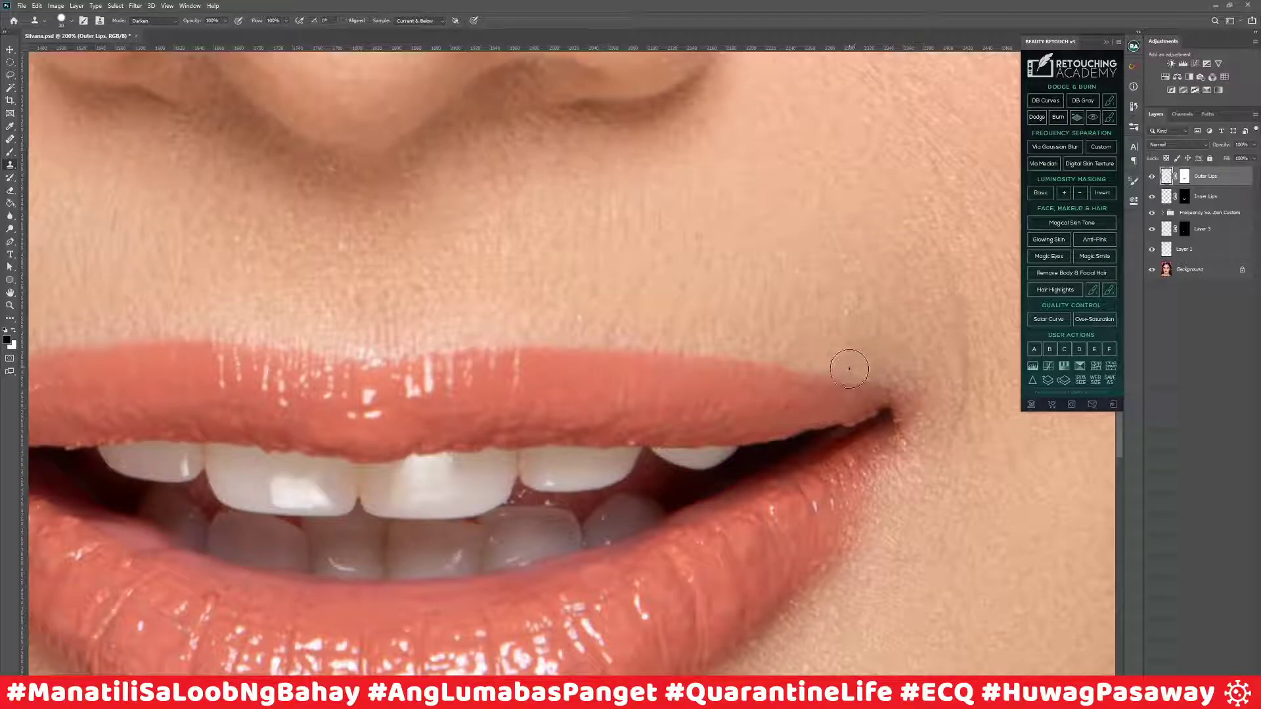
drag(531, 330, 554, 313)
key(ctrl+z)
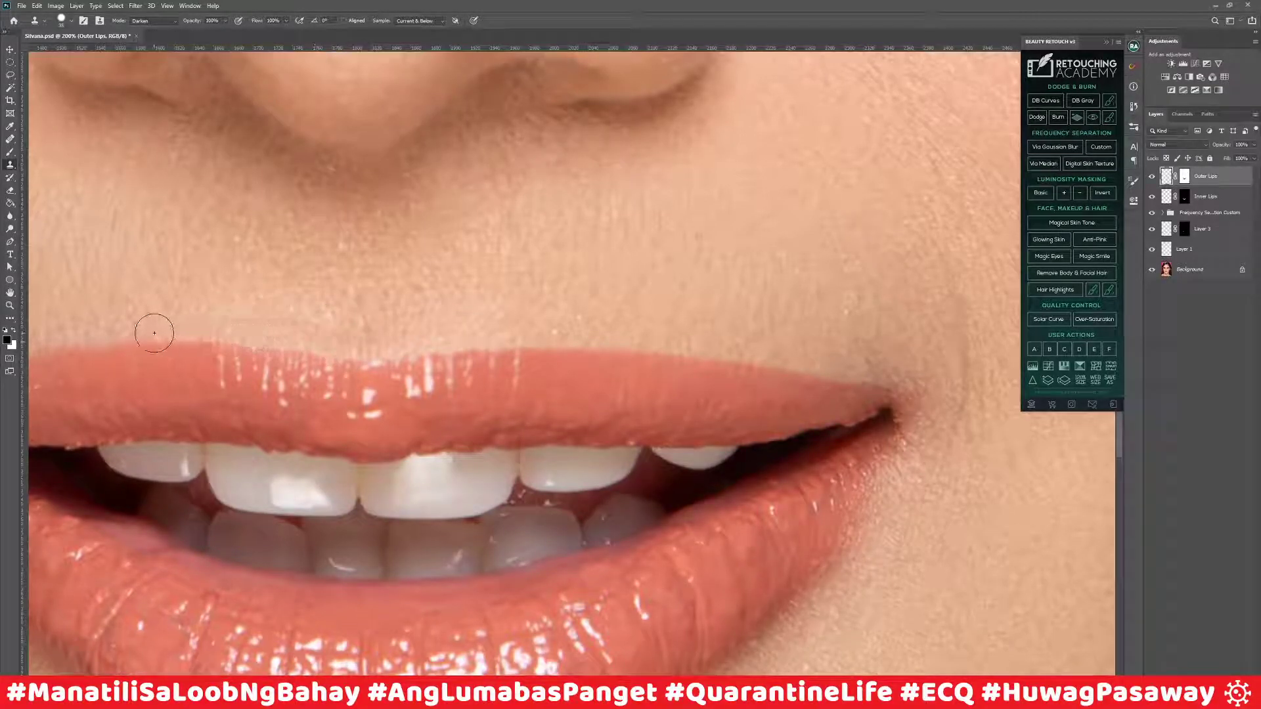
Step: Clone nearby skin along the outside of the upper lip's centre and left edge
drag(208, 279, 389, 276)
alt+click(172, 304)
drag(143, 376, 72, 403)
alt+click(127, 316)
drag(155, 346, 213, 334)
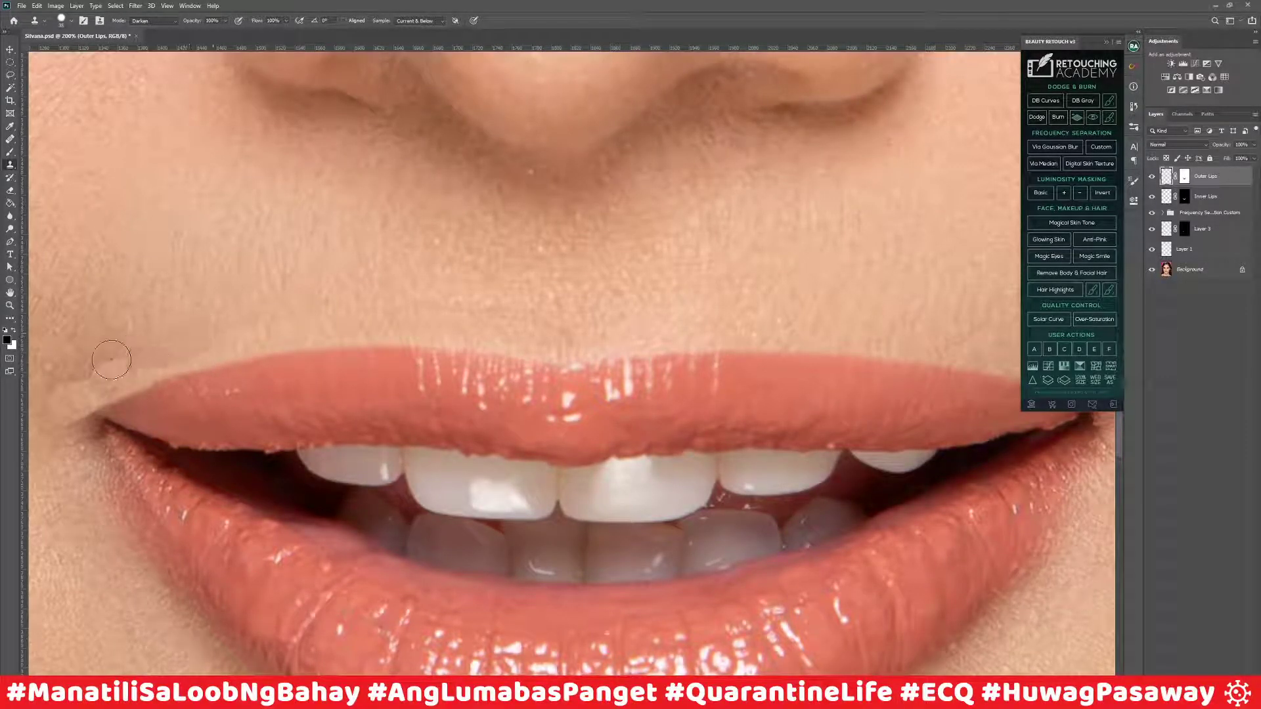
Step: Clone skin around the upper lip's left corner to clean up the outline there
drag(112, 339, 274, 282)
mouse_move(216, 360)
mouse_down()
mouse_move(248, 356)
mouse_move(324, 331)
mouse_move(303, 322)
mouse_move(379, 292)
mouse_move(235, 342)
mouse_move(255, 364)
mouse_move(232, 375)
mouse_move(258, 400)
mouse_move(249, 376)
mouse_move(279, 432)
mouse_move(205, 364)
mouse_move(252, 381)
mouse_move(228, 373)
mouse_up()
alt+click(225, 415)
alt+click(282, 432)
Step: Set the Outer Lips layer's opacity to 42% and group it with the Inner Lips layer
key(ctrl+minus)
key(ctrl+minus)
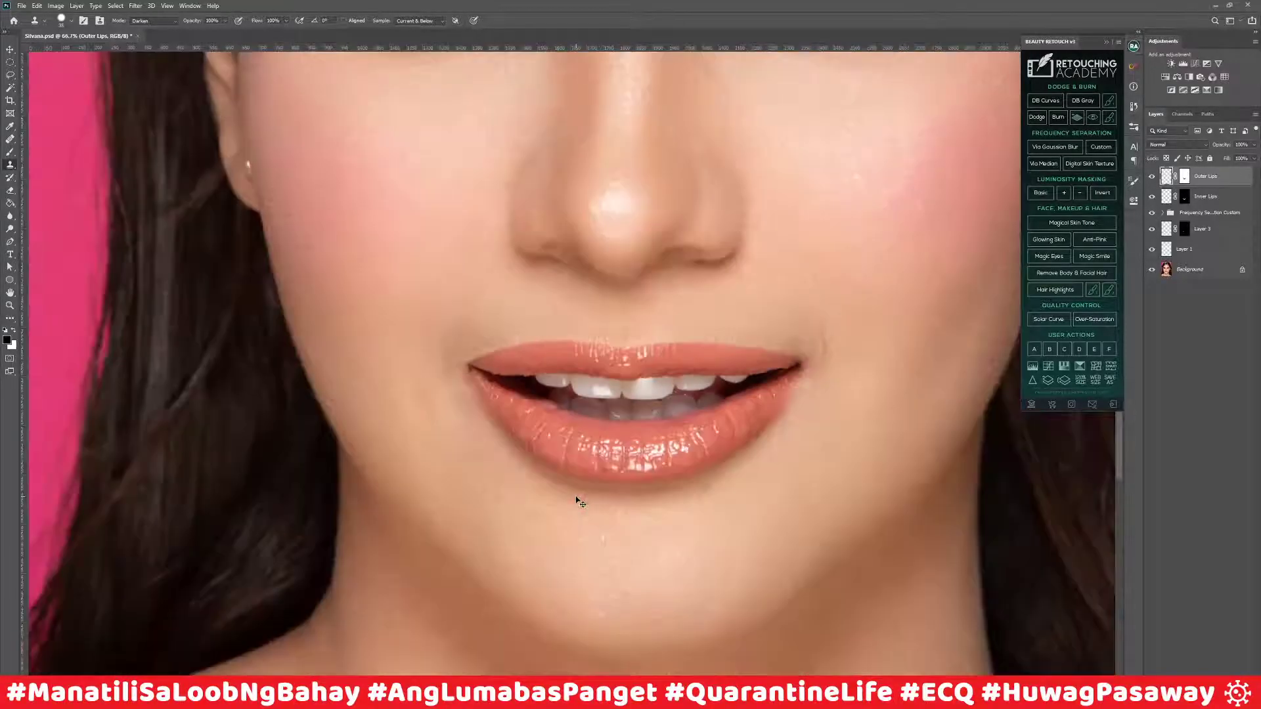
drag(1254, 147, 1234, 158)
shift+click(1204, 201)
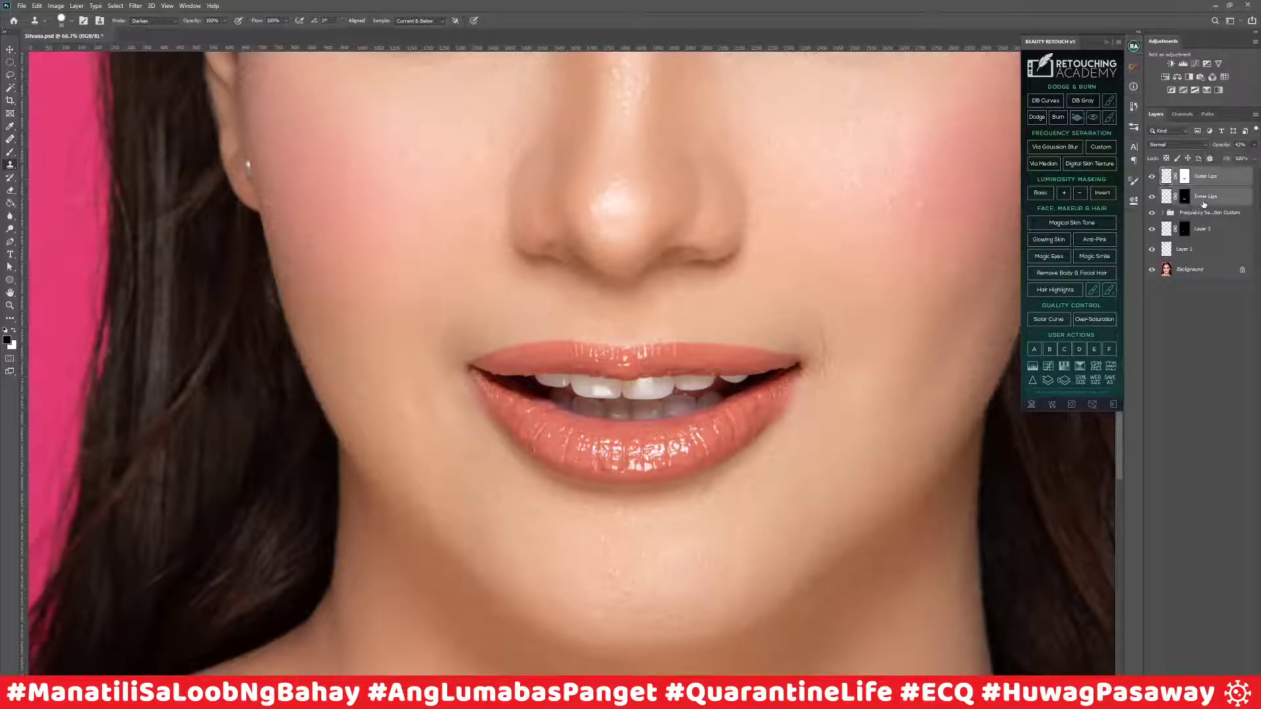
key(ctrl+g)
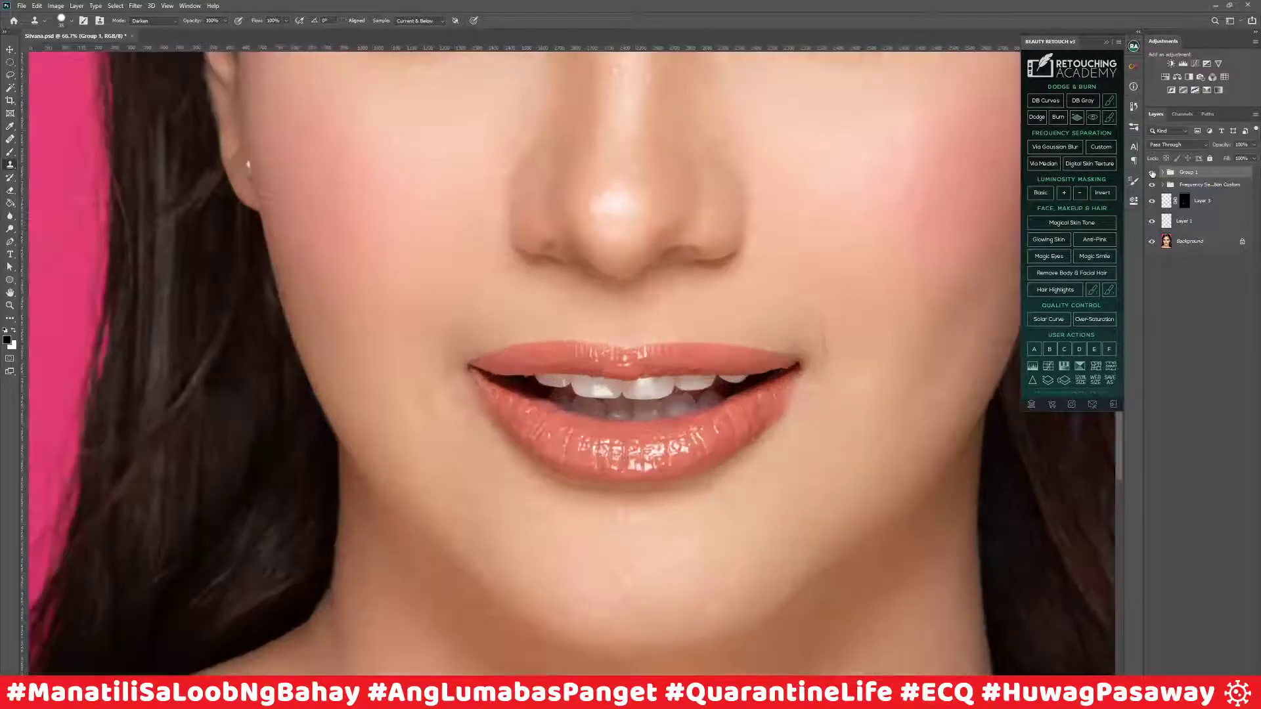
Step: Compare the lips with the new layer group hidden and shown, close up and at full view
key(ctrl+plus)
click(1152, 173)
click(1152, 173)
click(1152, 174)
click(1152, 173)
key(ctrl+0)
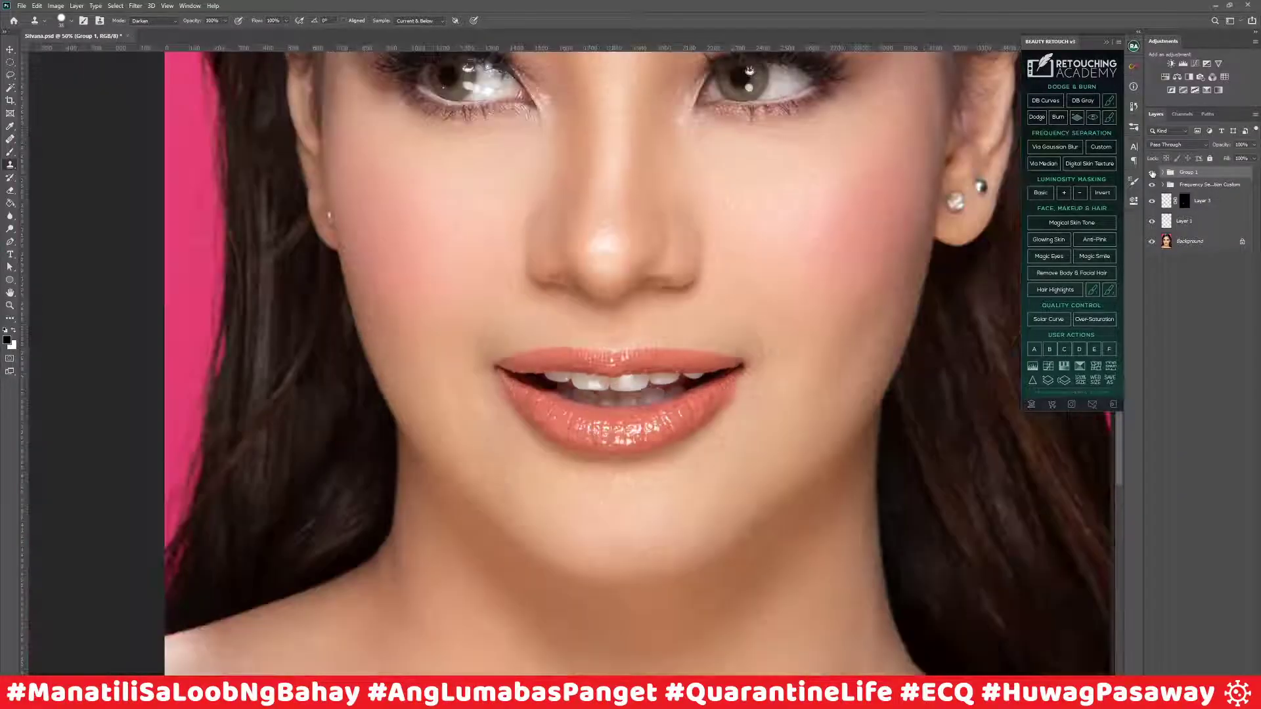